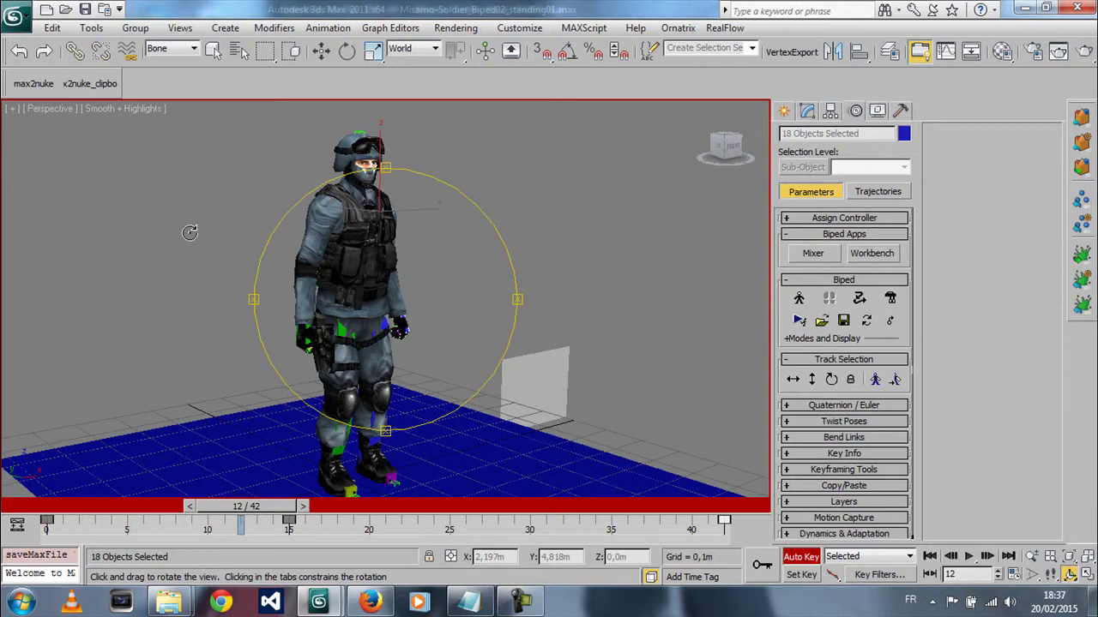
Step: Return to the start of the animation and orbit the view toward the soldier's hips
key(w)
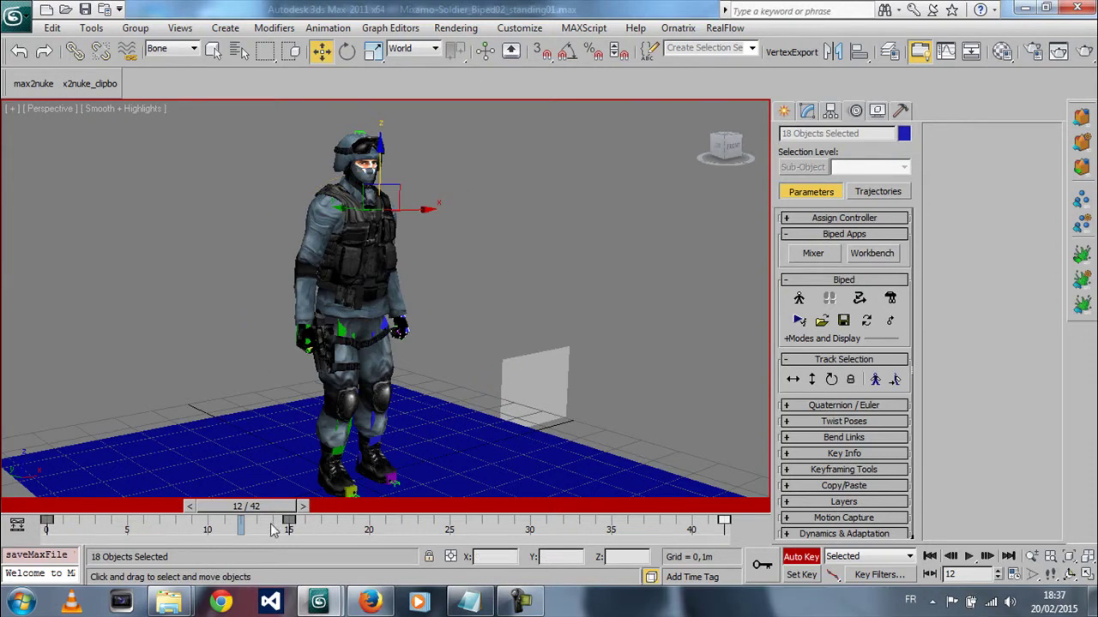
drag(254, 507, 69, 508)
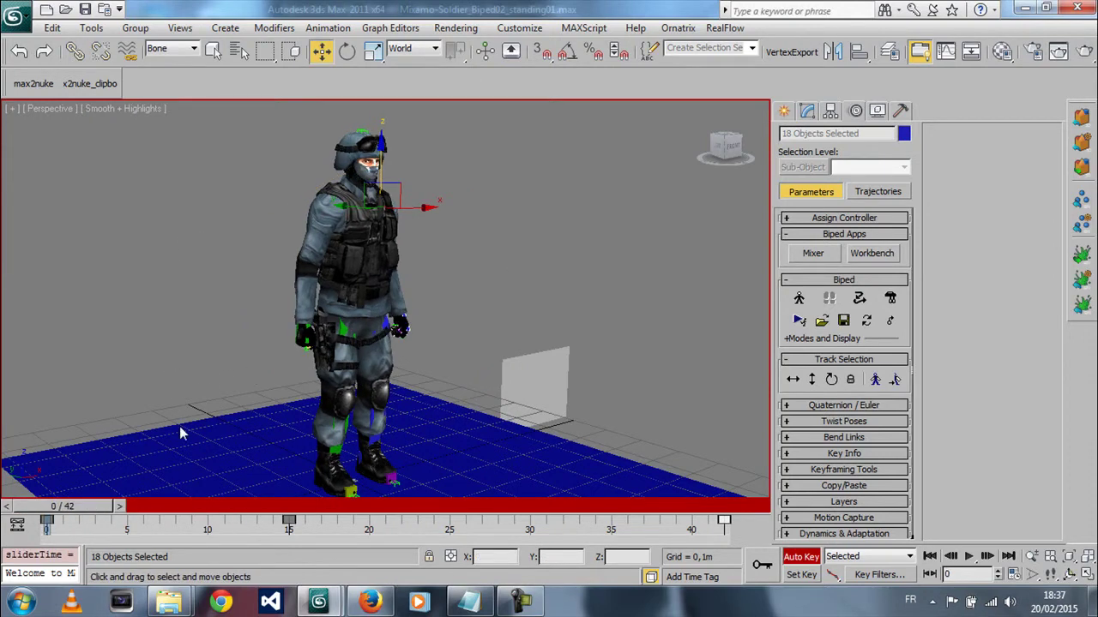
key(ctrl+r)
scroll(343, 377, up, 2)
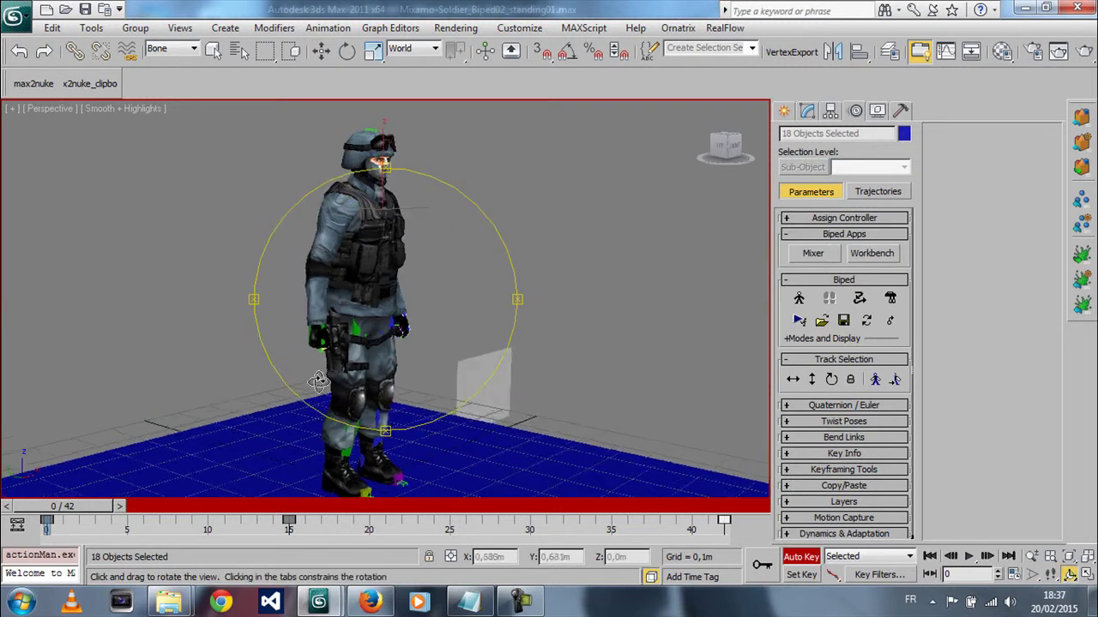
scroll(343, 378, up, 4)
drag(369, 342, 350, 326)
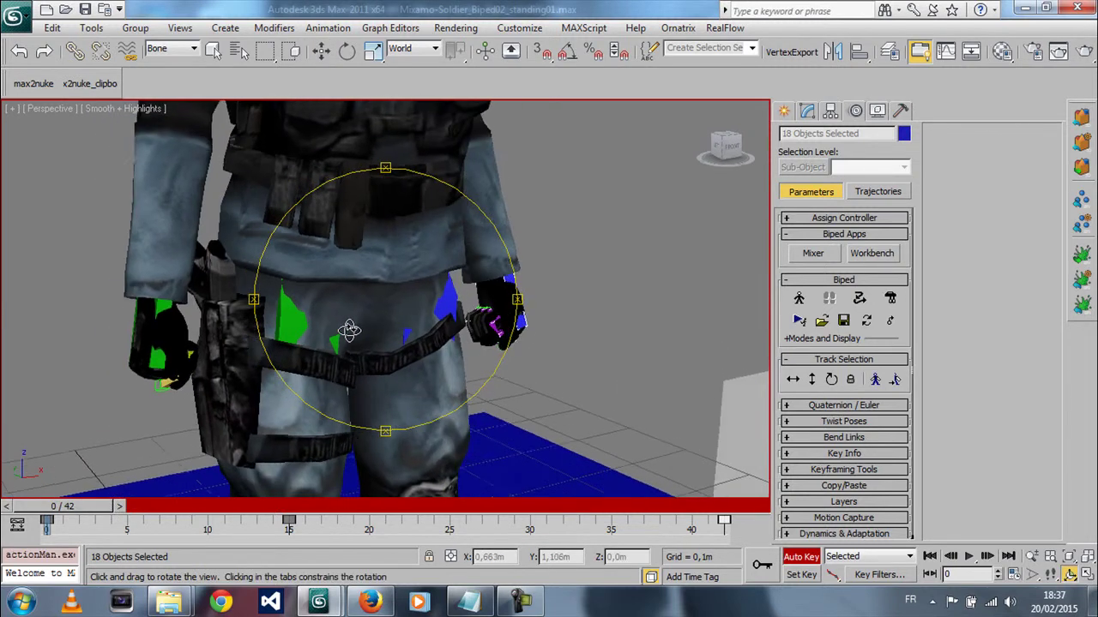
key(w)
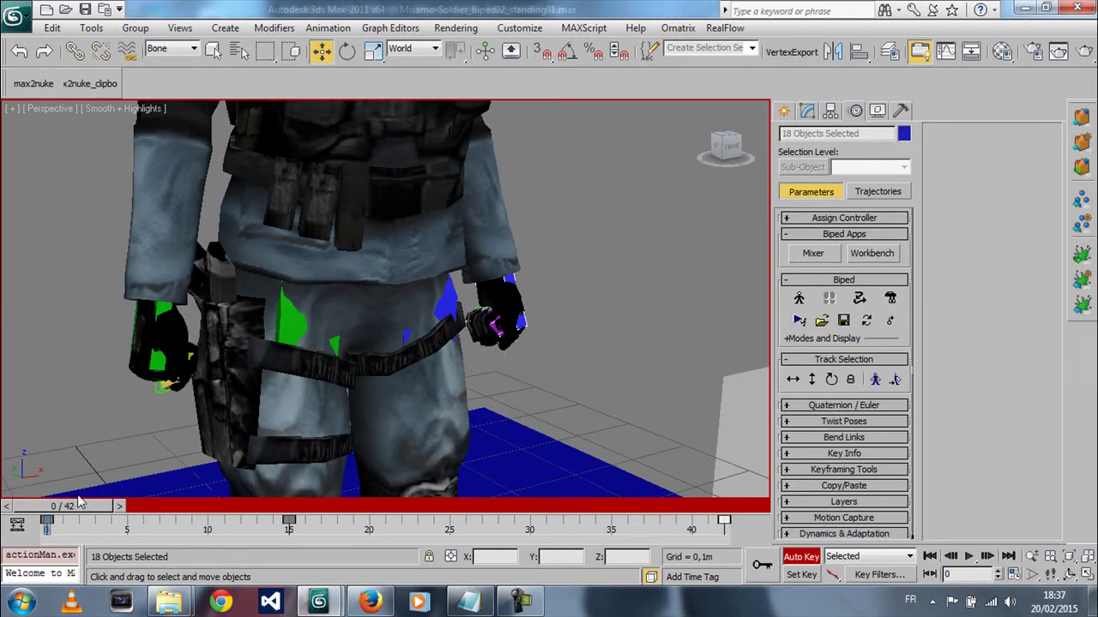
drag(69, 515, 83, 514)
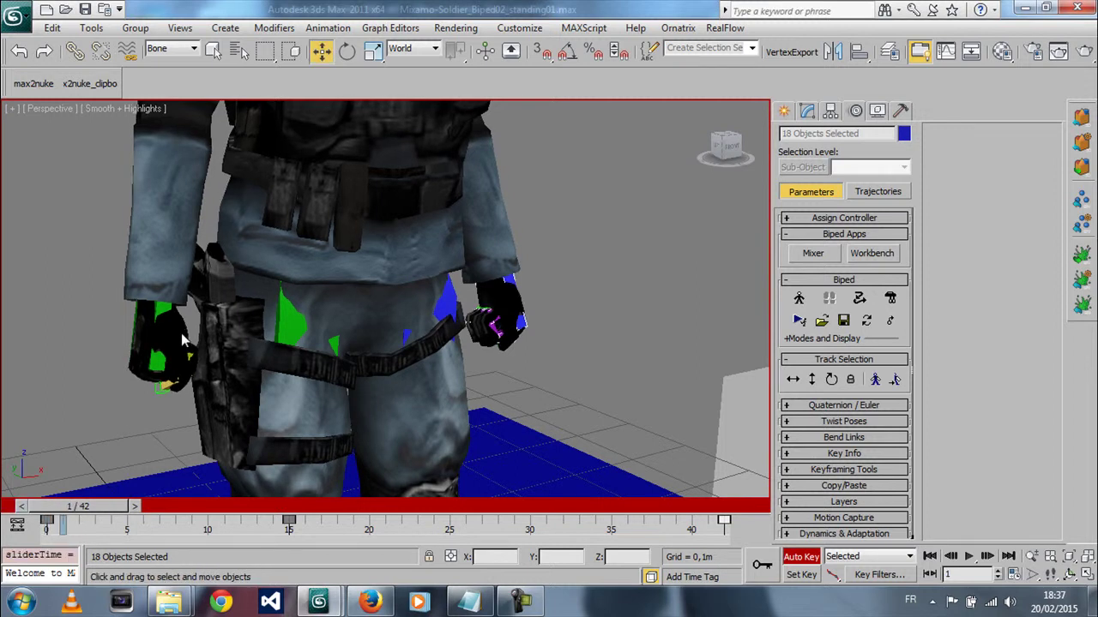
Step: Select the whole biped and delete its later keys around frames 14, 30 and 41
alt+click(156, 358)
scroll(189, 335, down, 3)
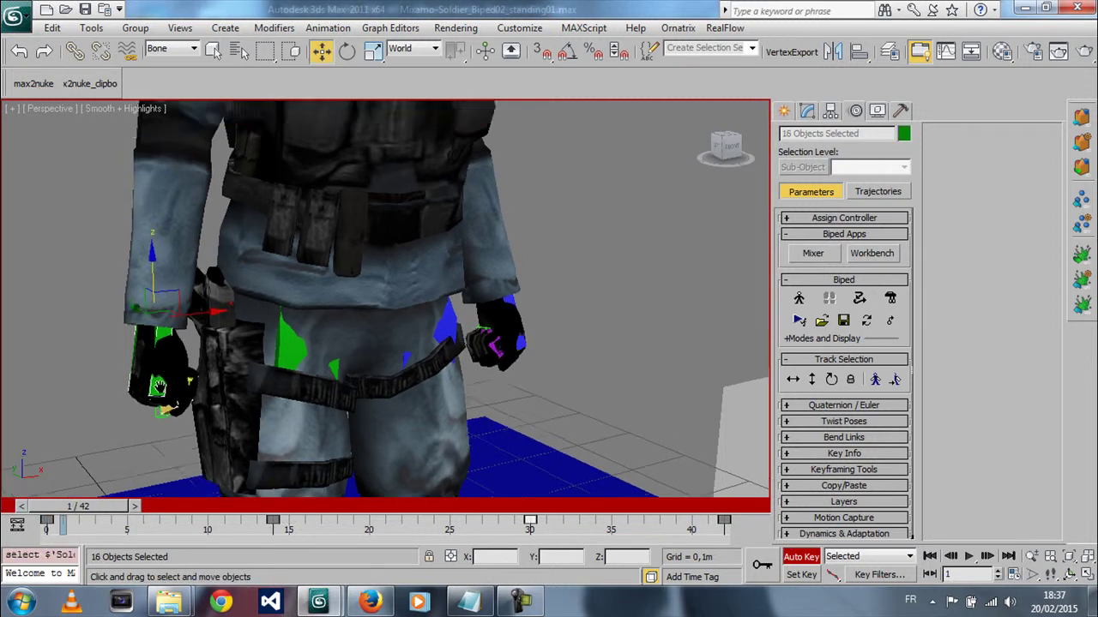
scroll(213, 316, down, 4)
ctrl+click(338, 280)
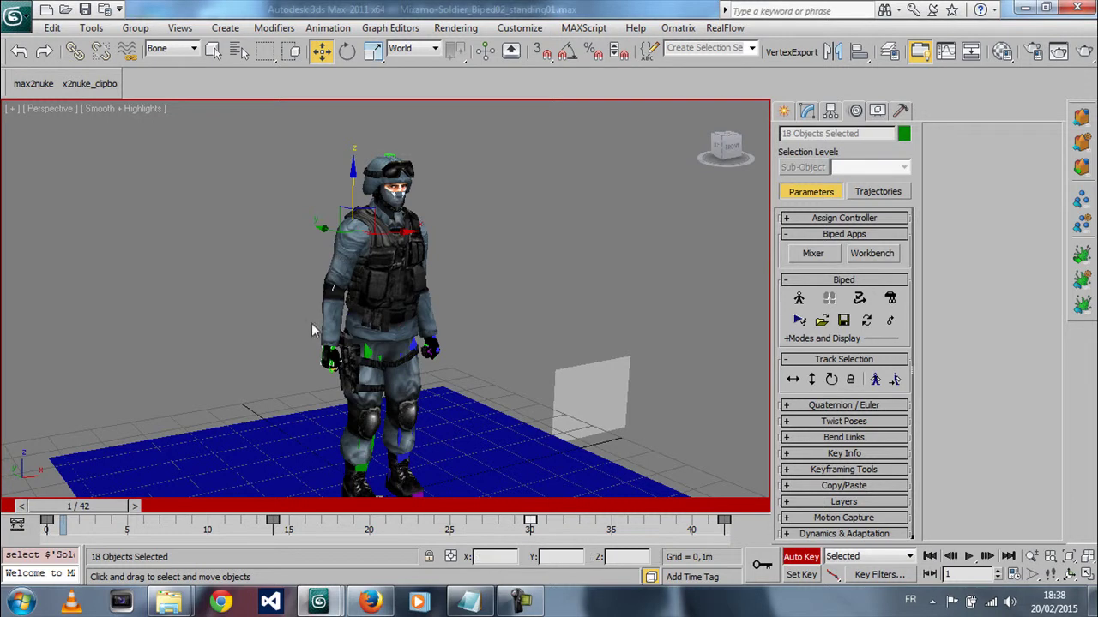
drag(129, 533, 779, 536)
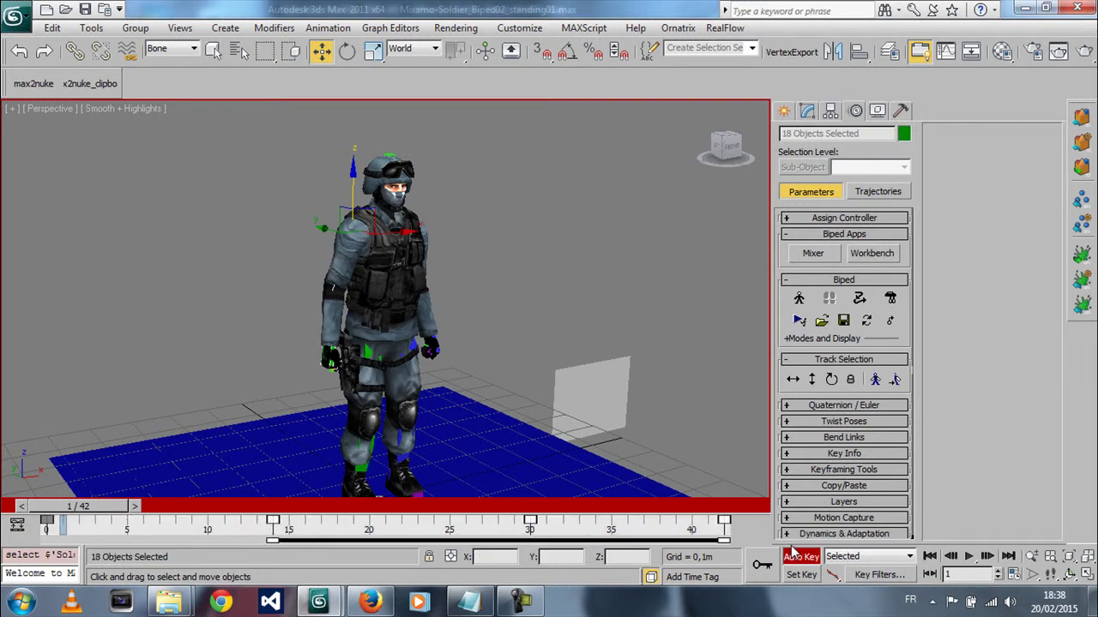
key(Delete)
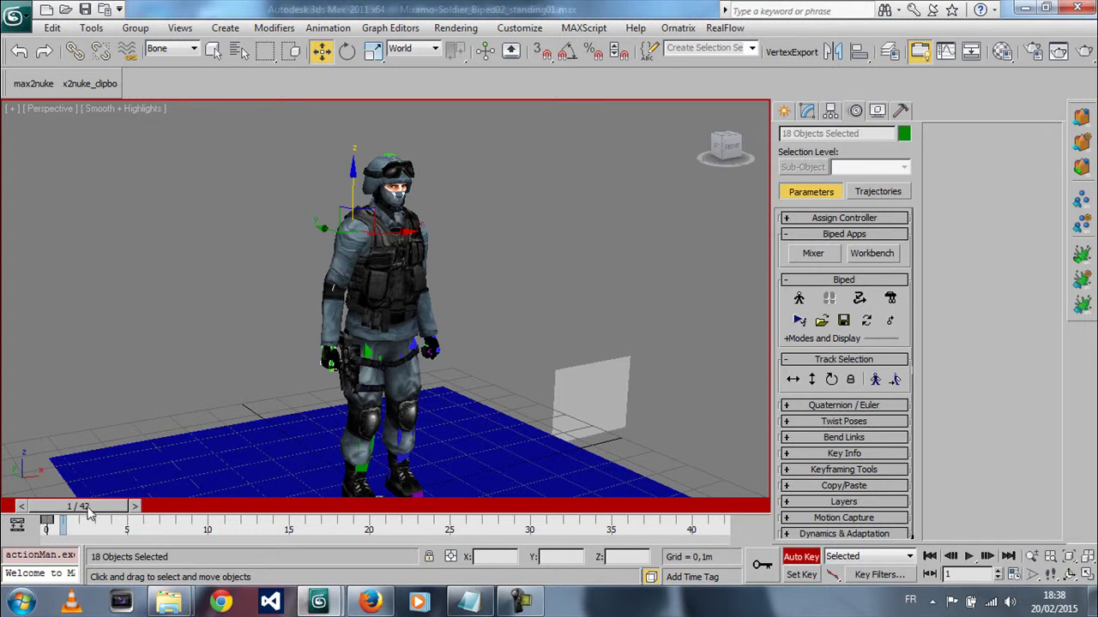
Step: At frame 5, rotate the hand beside the holster in Local coordinates down toward the pistol grip
drag(88, 518, 137, 515)
middle_drag(316, 448, 260, 409)
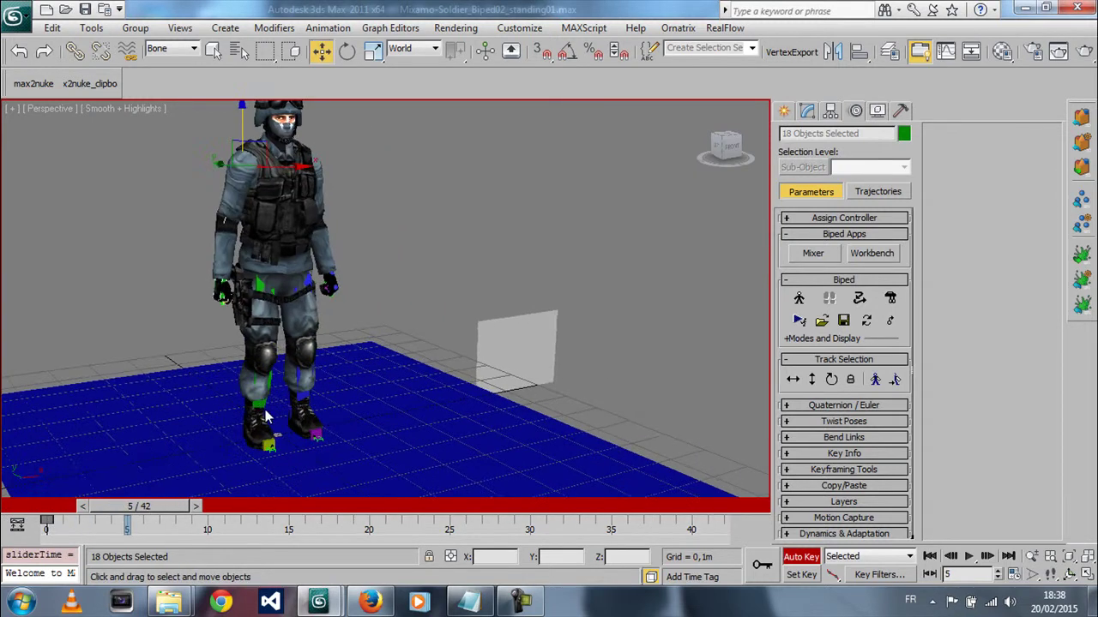
scroll(260, 409, up, 5)
middle_drag(335, 387, 344, 380)
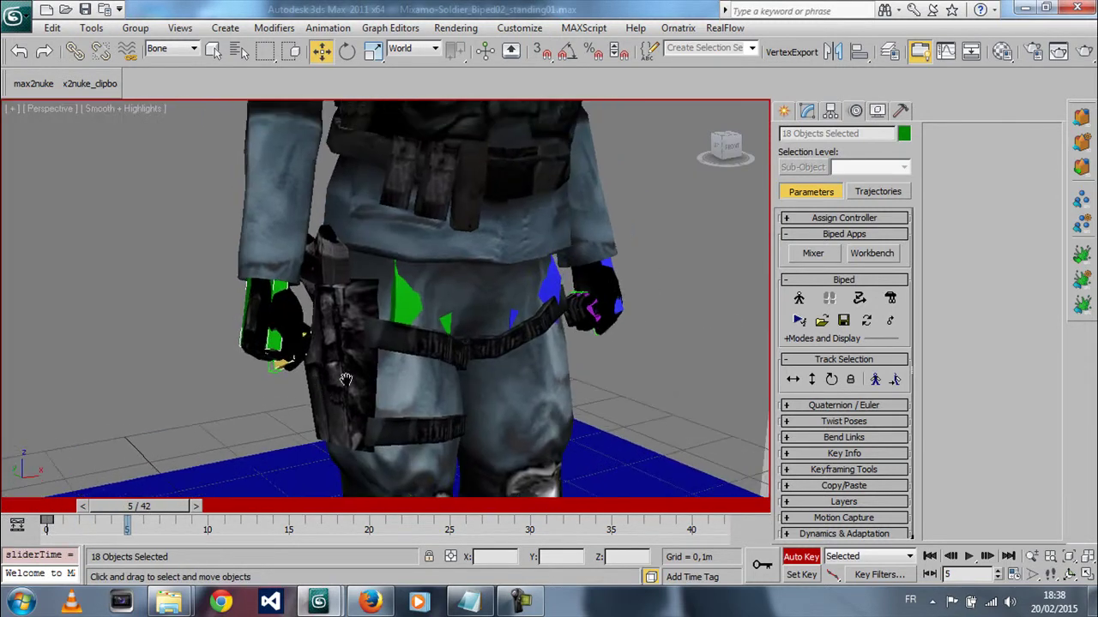
alt+click(271, 340)
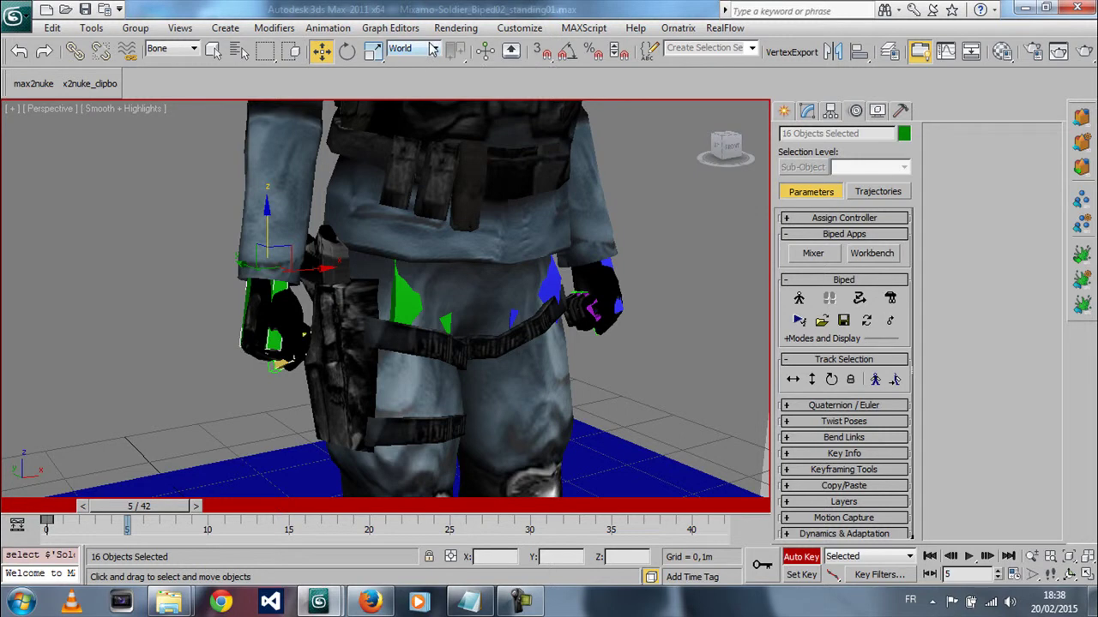
click(345, 50)
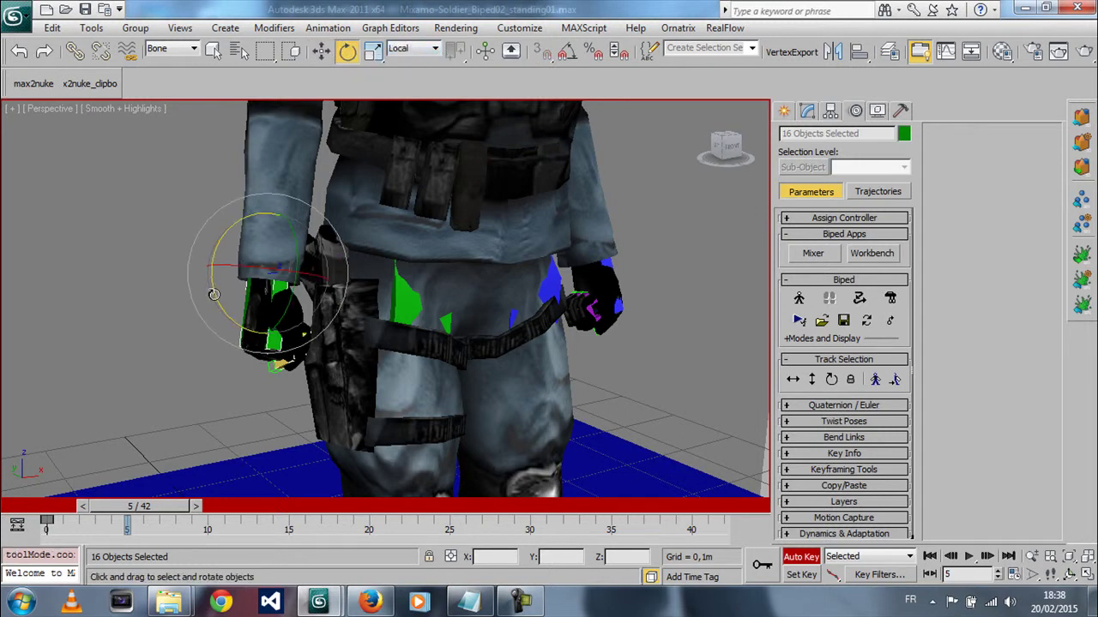
drag(214, 294, 248, 296)
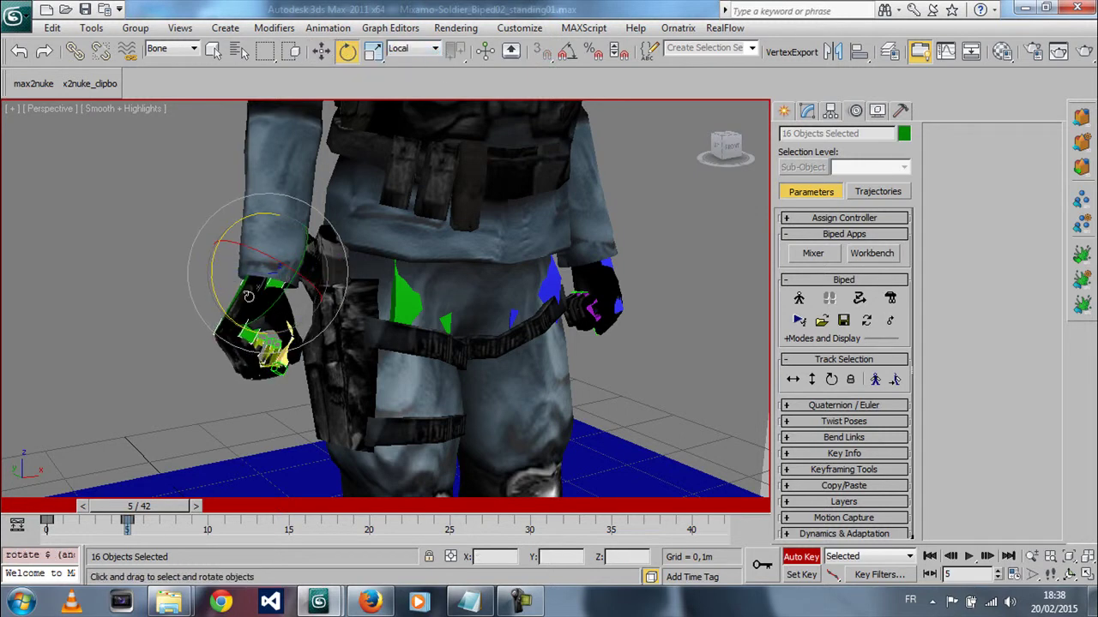
key(ctrl+r)
drag(322, 326, 300, 331)
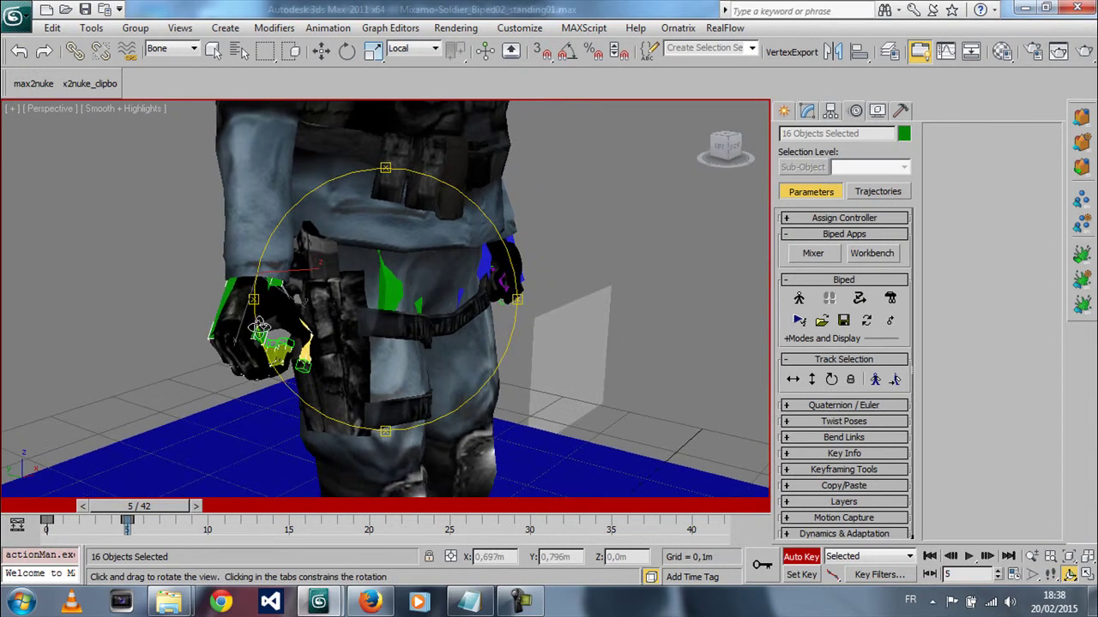
right_click(255, 305)
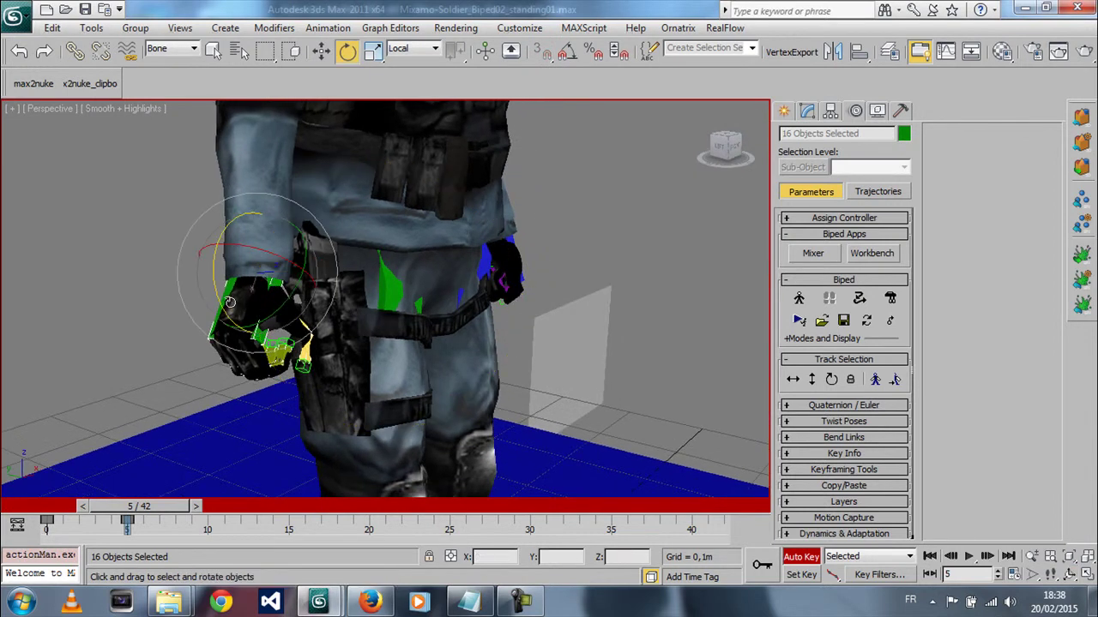
drag(230, 302, 268, 336)
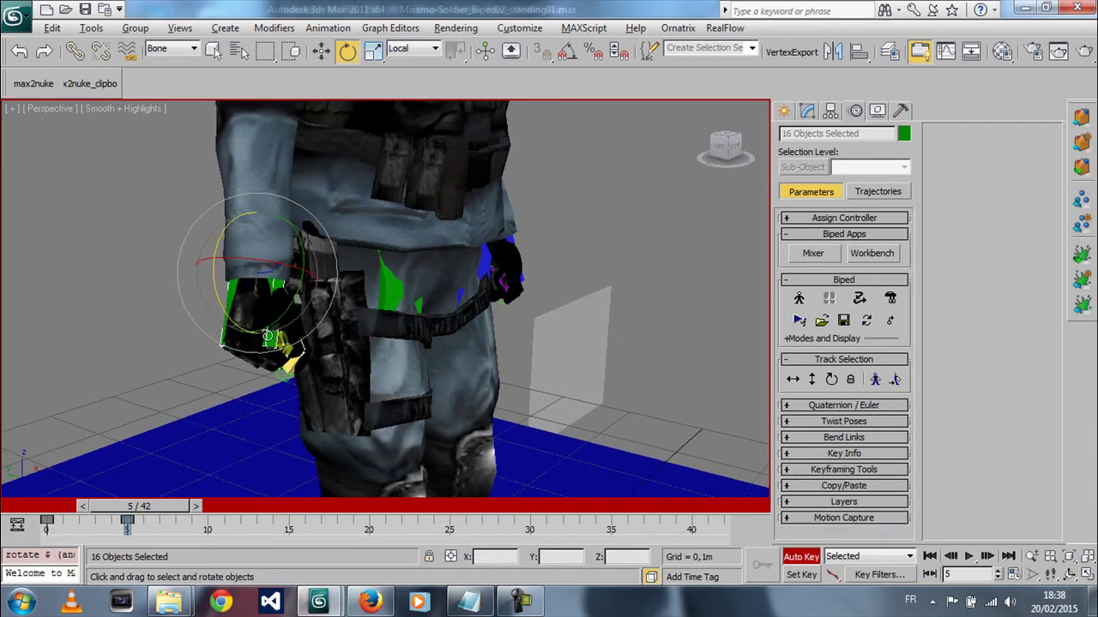
Step: Rotate the right hand about -45 degrees toward the holstered pistol at frame 5
click(319, 302)
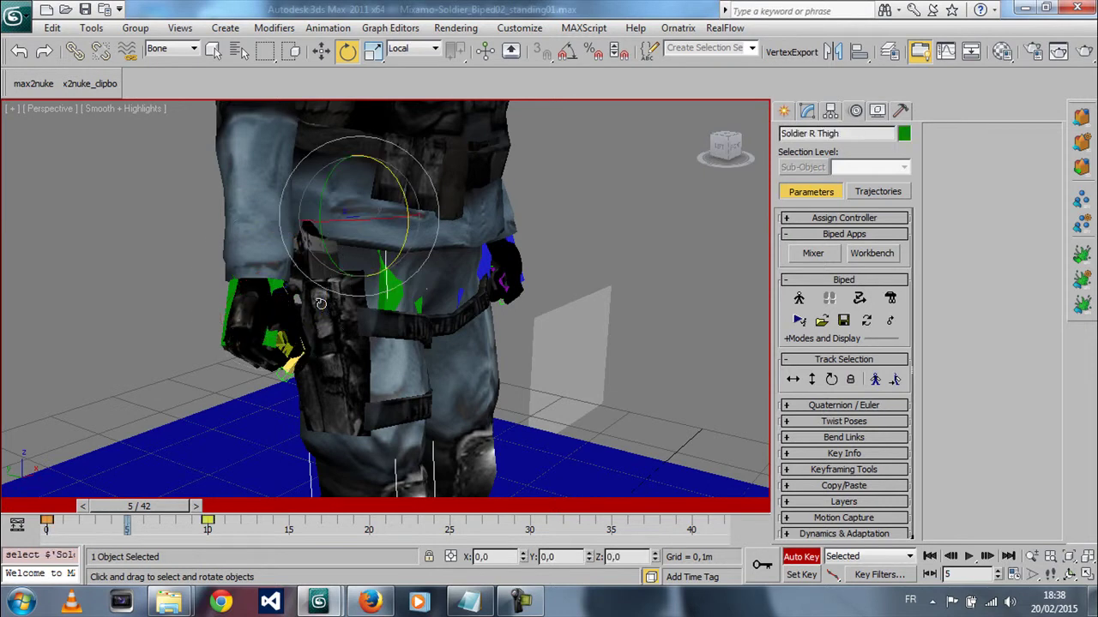
double_click(325, 302)
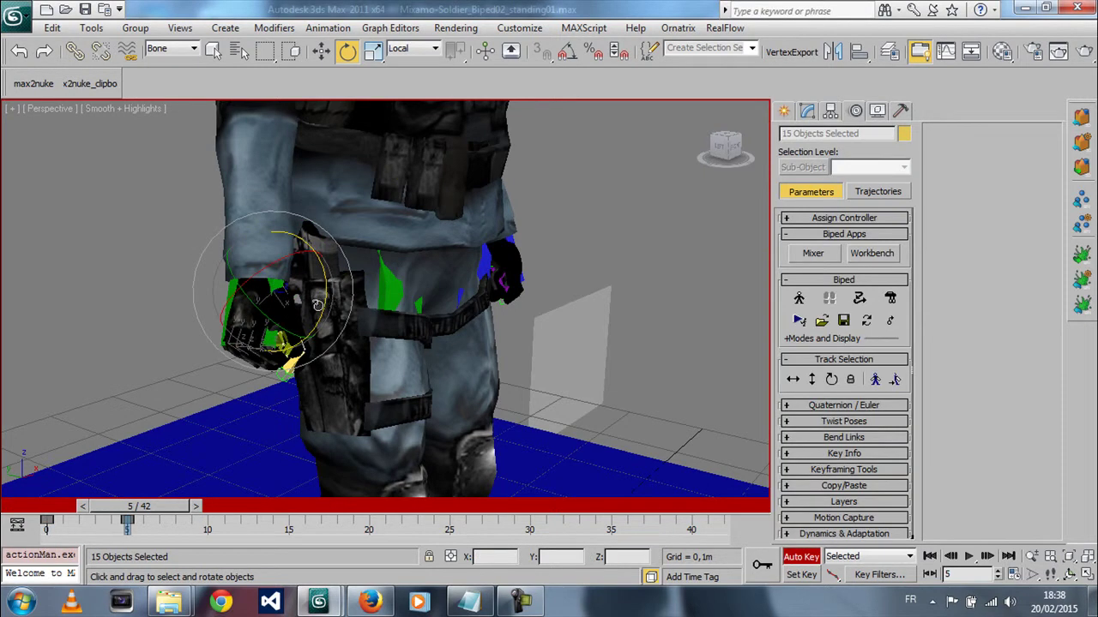
drag(317, 304, 332, 229)
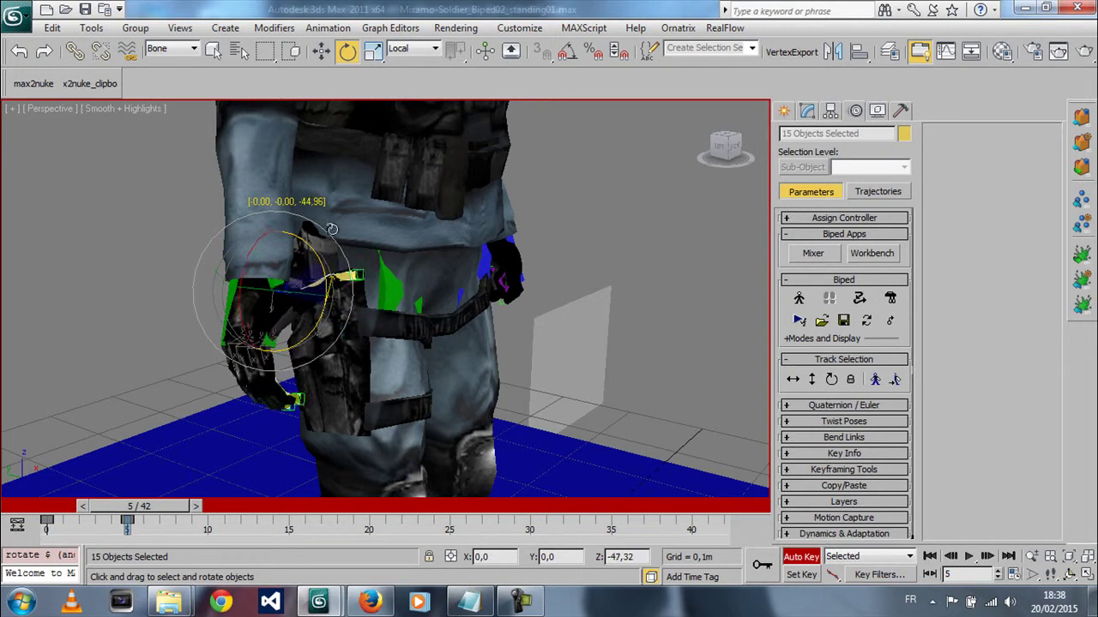
drag(332, 229, 319, 276)
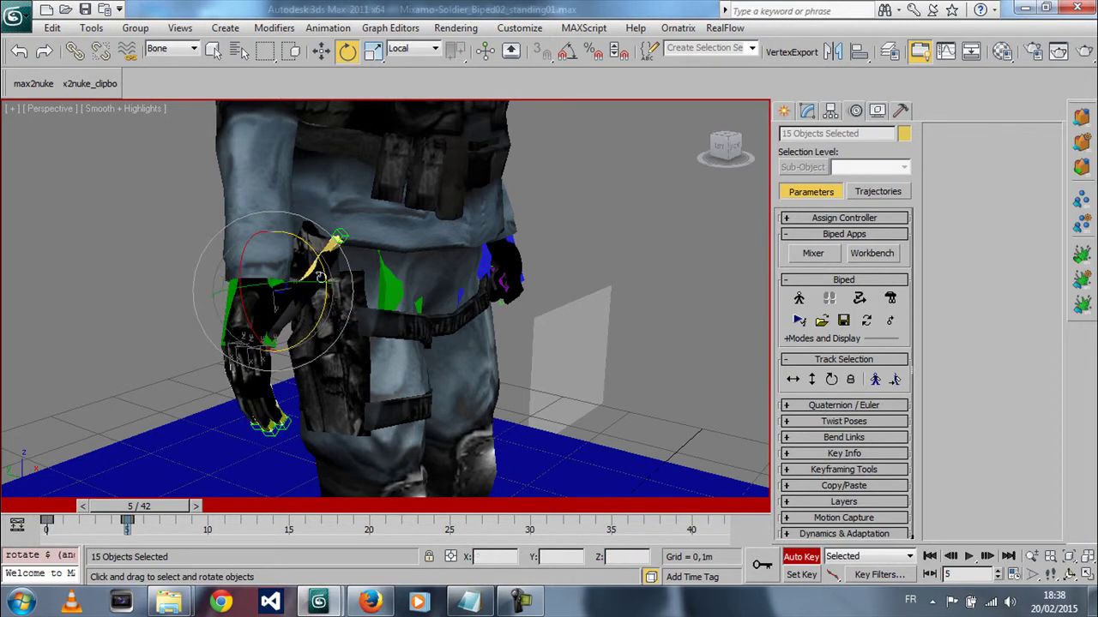
click(146, 247)
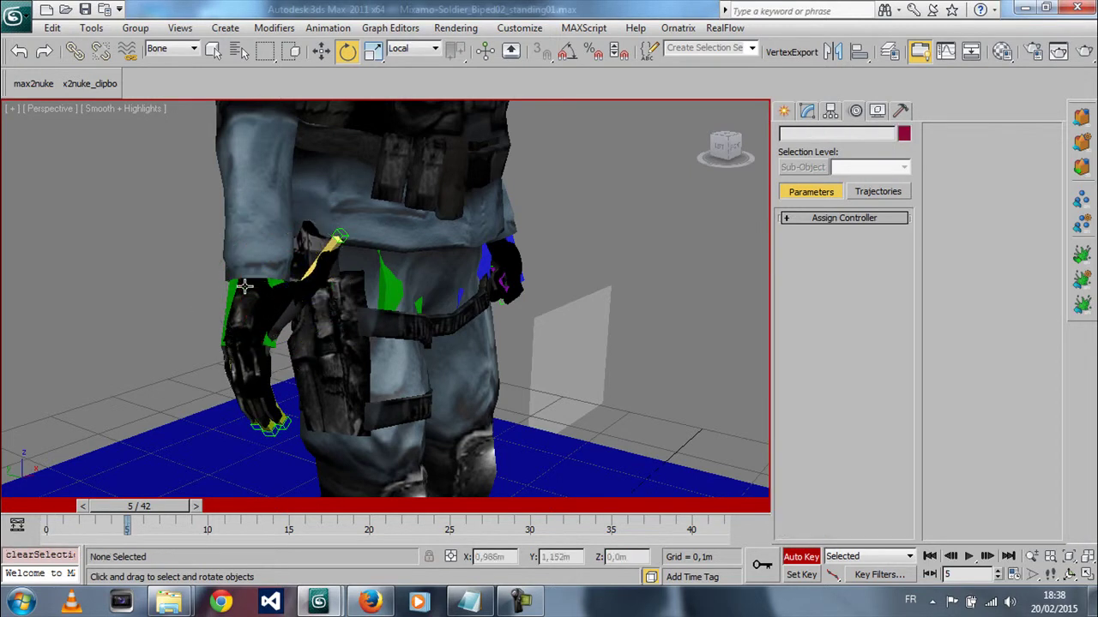
Step: Curl the right fingers around the grip: Finger0 about 65.74°, Finger01 about 22°, plus Finger02
click(307, 292)
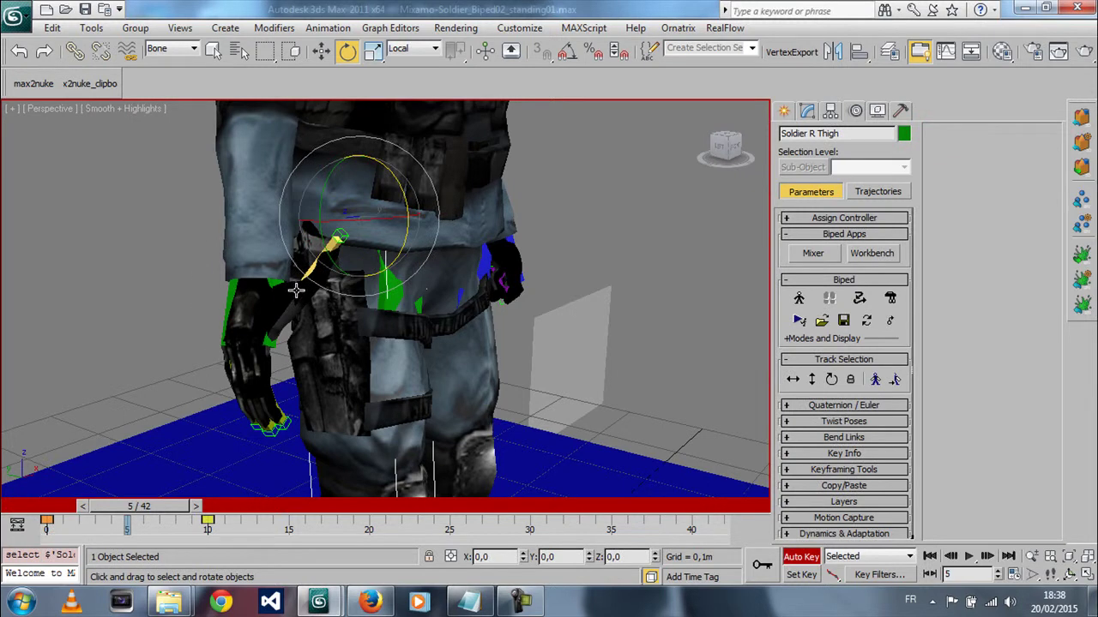
click(305, 286)
mouse_move(324, 266)
mouse_down()
mouse_move(319, 374)
mouse_move(294, 374)
mouse_up()
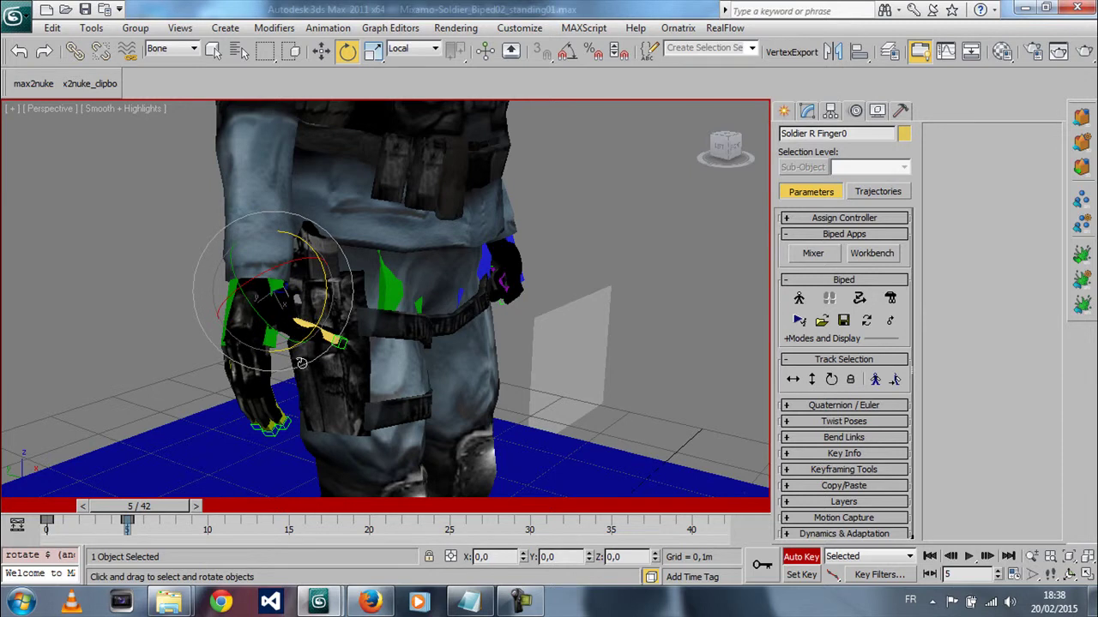
key(Page_Down)
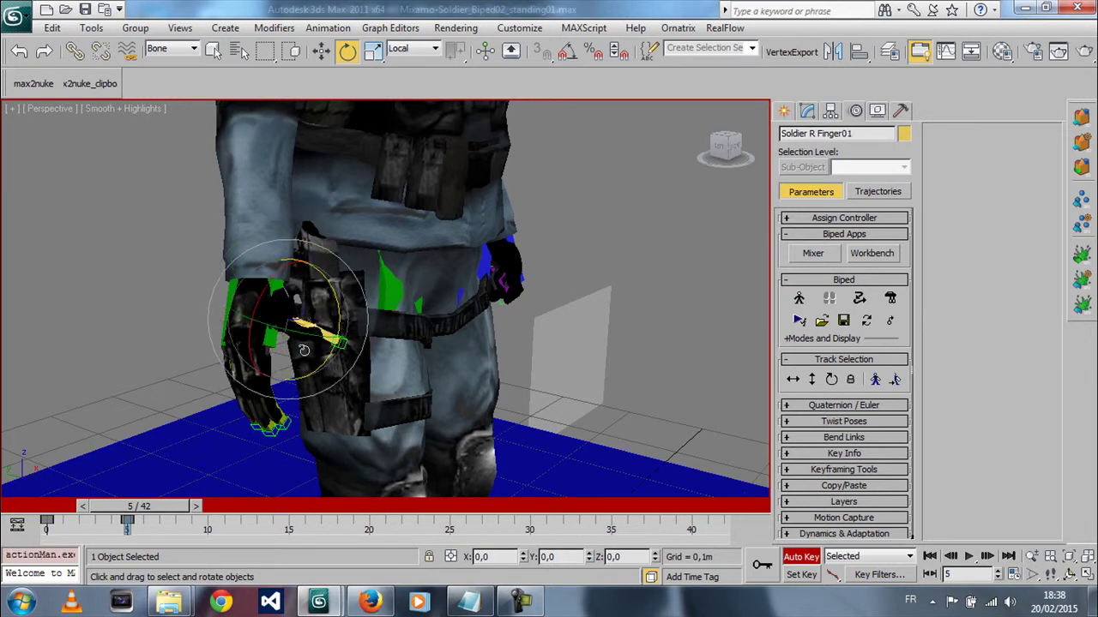
drag(337, 314, 329, 367)
key(Page_Down)
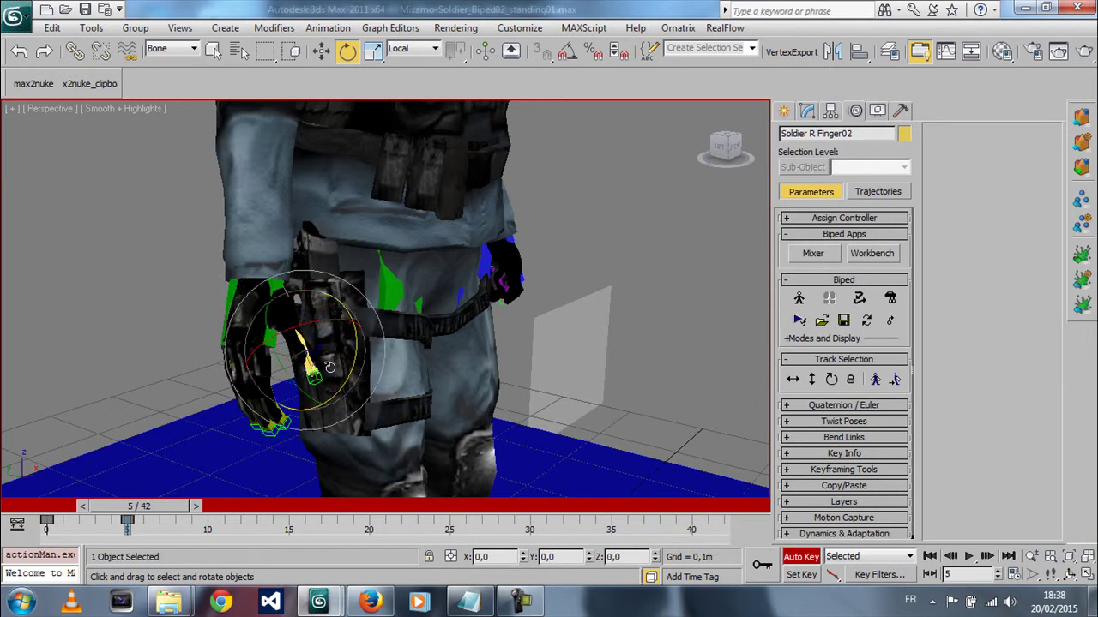
drag(348, 370, 194, 343)
click(194, 343)
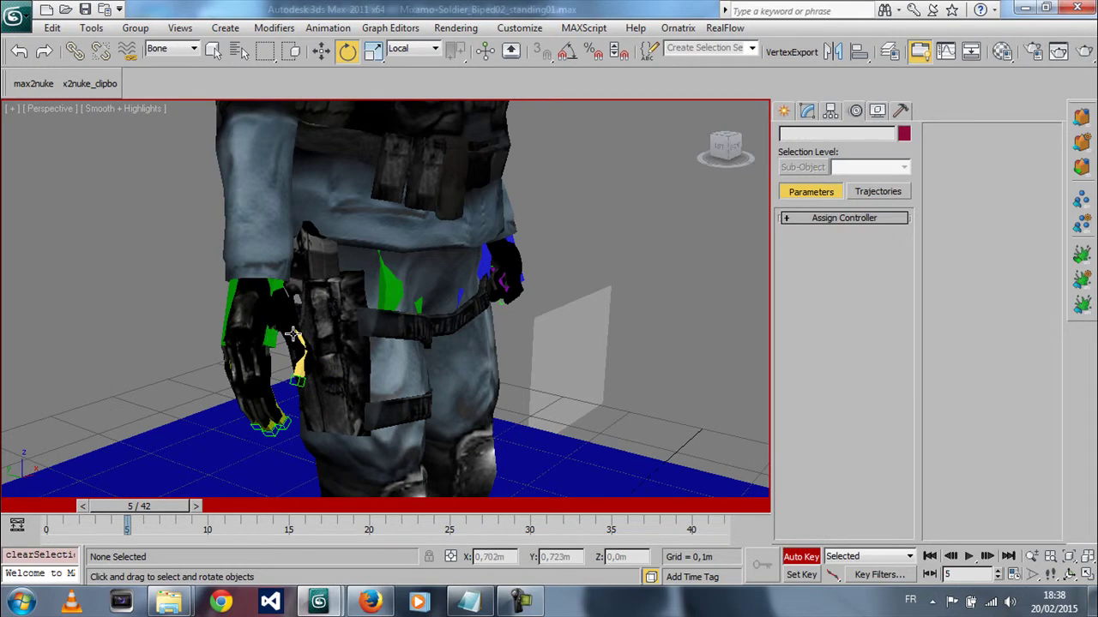
click(293, 335)
drag(336, 322, 332, 361)
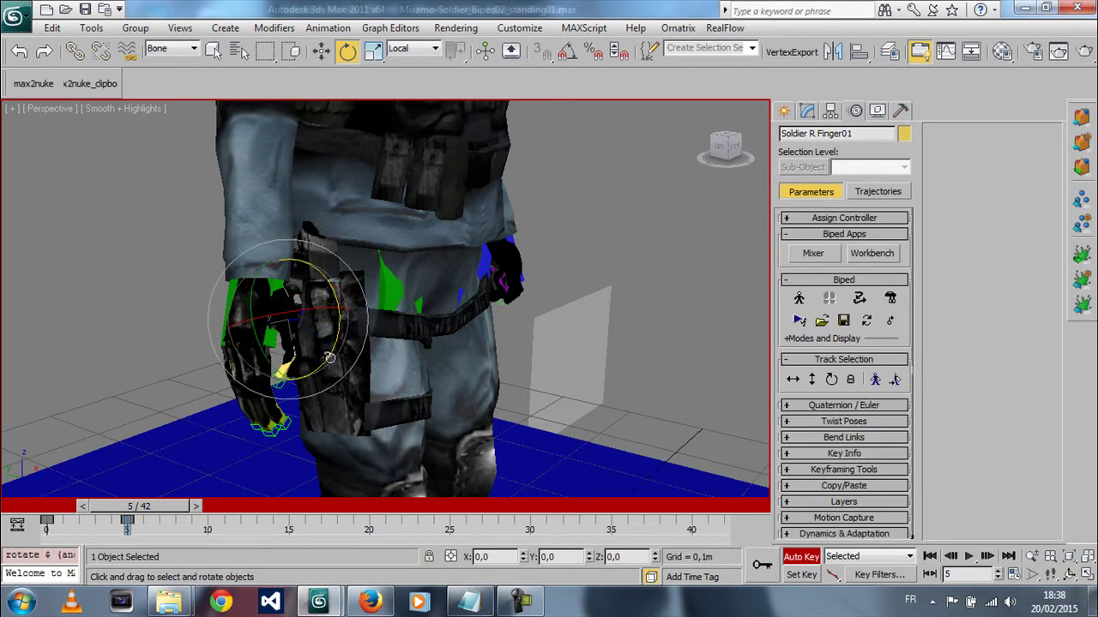
Step: Check the finger pose from the side, then advance the animation to frame 10
alt+middle_drag(328, 359, 234, 379)
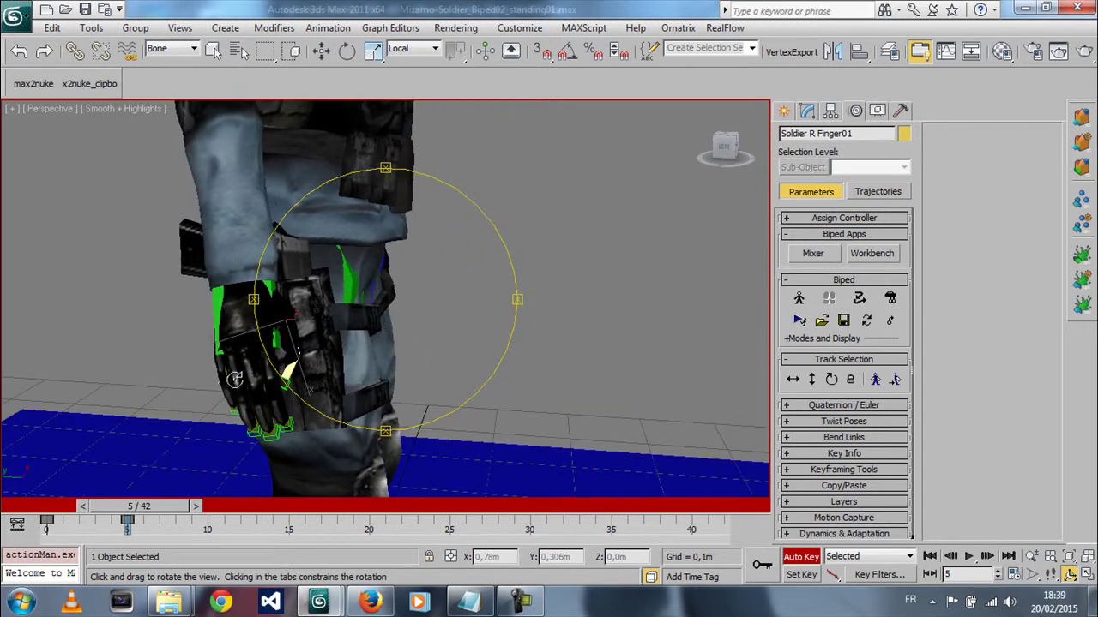
mouse_move(147, 506)
mouse_down()
mouse_move(173, 505)
mouse_move(142, 506)
mouse_up()
alt+middle_drag(341, 355, 275, 365)
key(e)
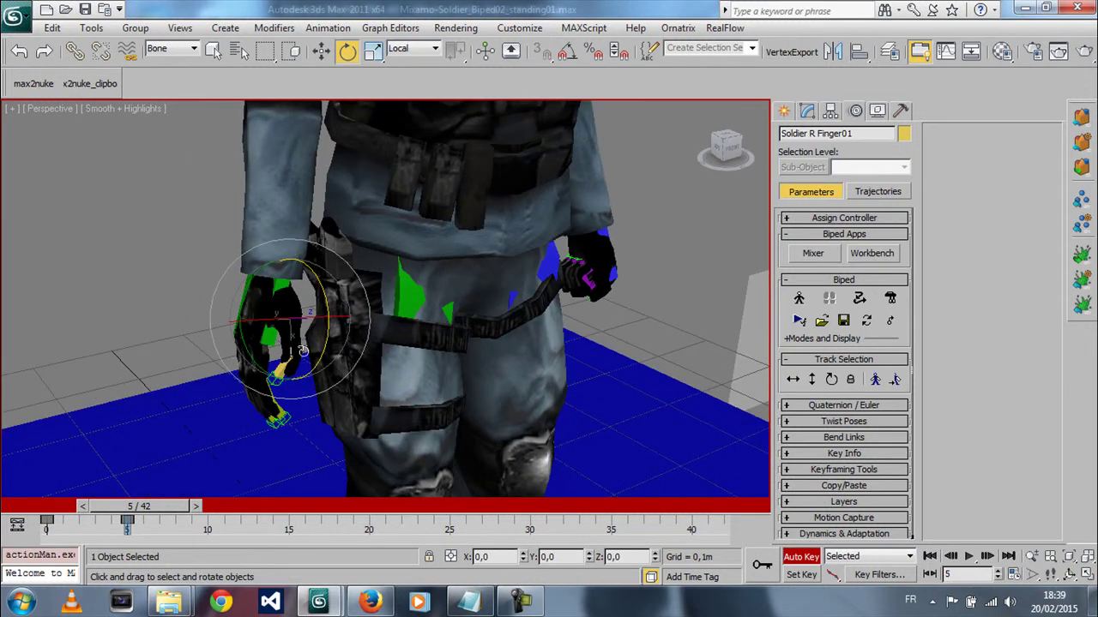
drag(171, 507, 245, 507)
alt+middle_drag(308, 341, 351, 342)
Step: At frame 10, move the right hand up onto the top of the holstered pistol grip
right_click(367, 337)
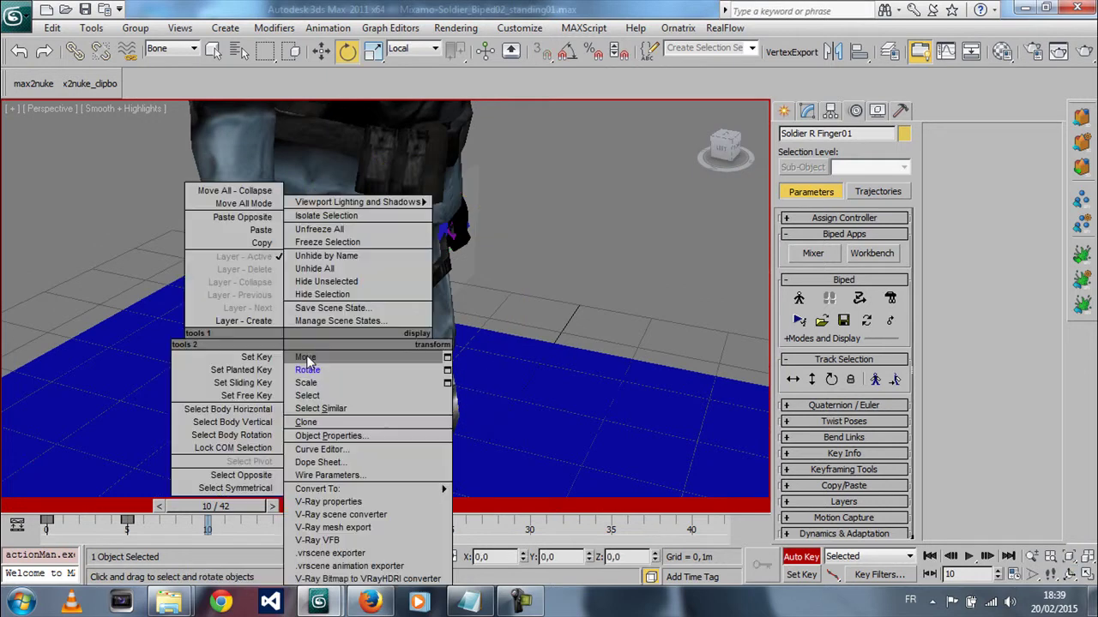
click(390, 351)
drag(291, 319, 232, 202)
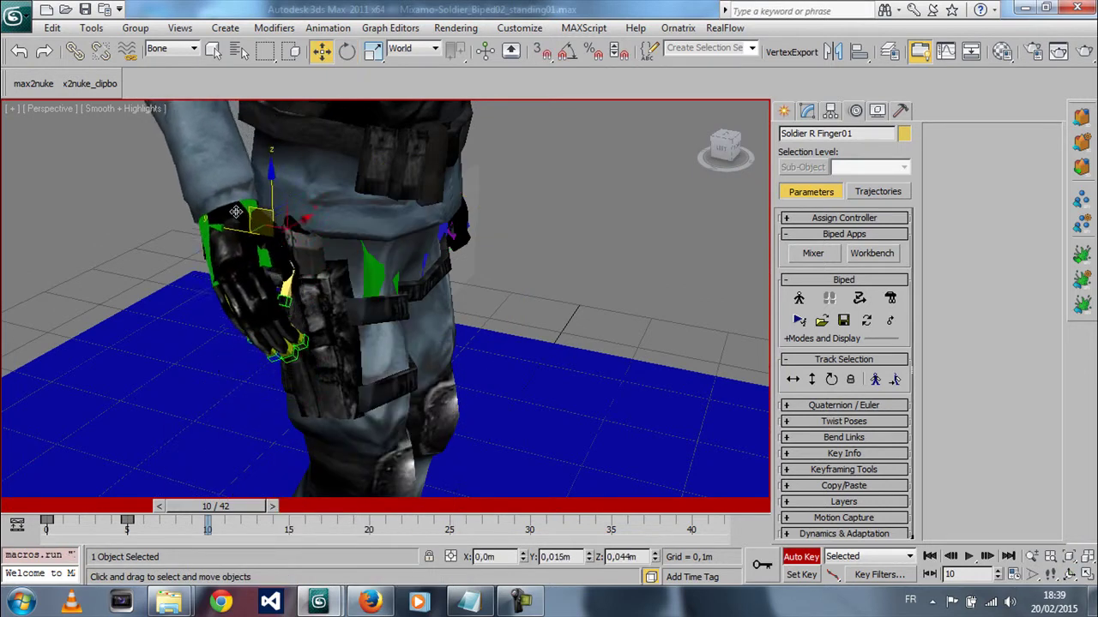
mouse_move(231, 203)
alt+middle_down()
mouse_move(474, 283)
mouse_move(296, 279)
alt+middle_up()
mouse_move(227, 214)
alt+middle_down()
mouse_move(351, 292)
mouse_move(258, 311)
alt+middle_up()
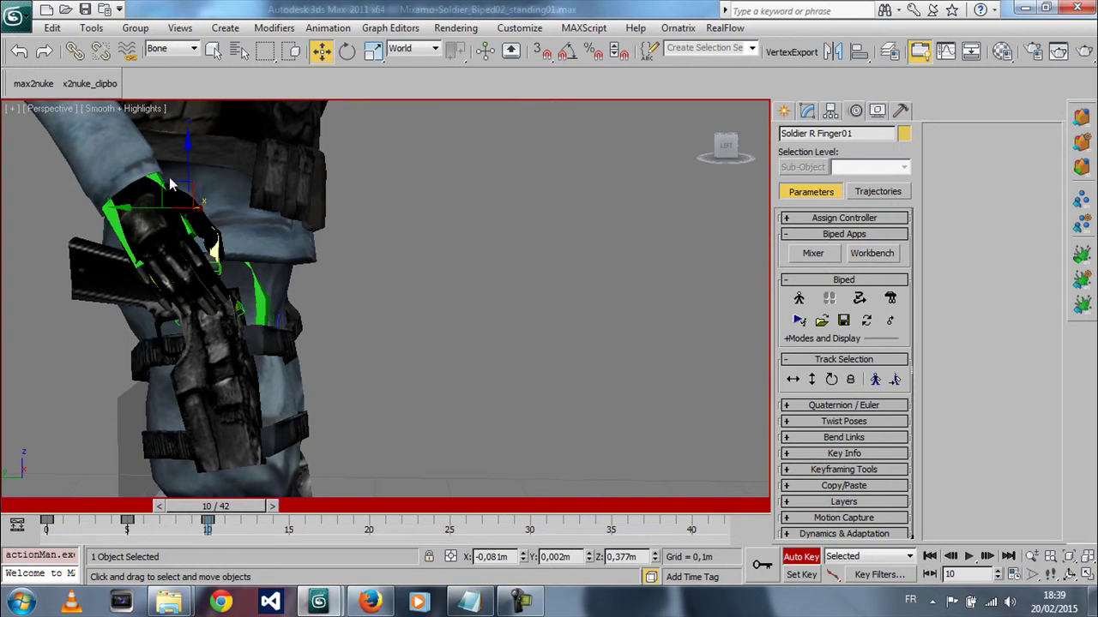
mouse_move(170, 183)
mouse_down()
mouse_move(126, 203)
mouse_move(199, 444)
mouse_up()
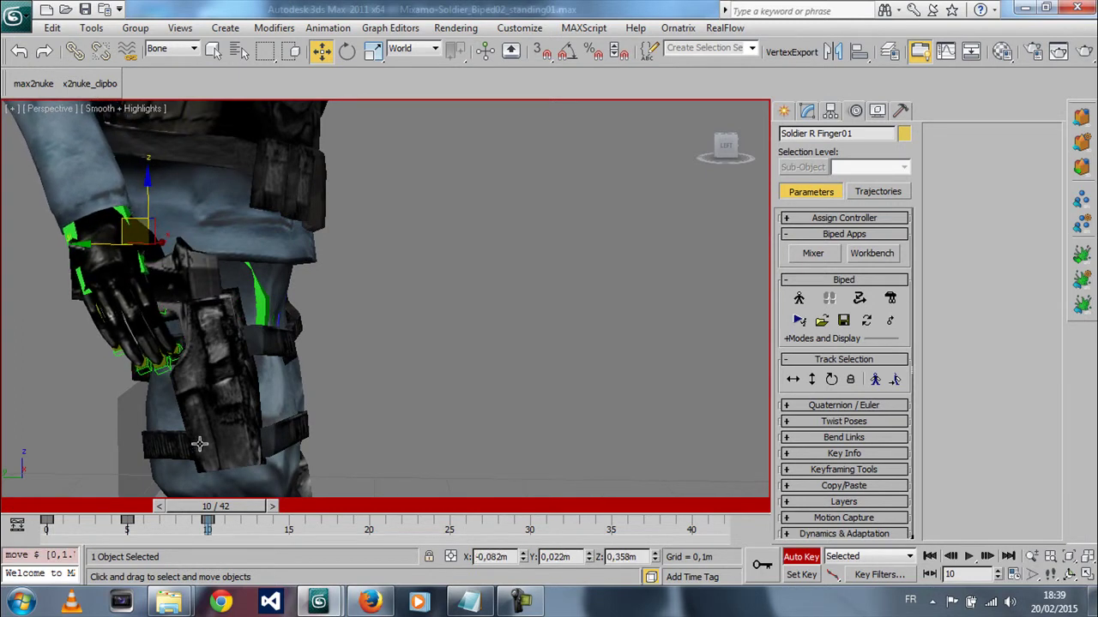
mouse_move(221, 508)
mouse_down()
mouse_move(138, 508)
mouse_move(230, 507)
mouse_move(154, 508)
mouse_move(204, 508)
mouse_up()
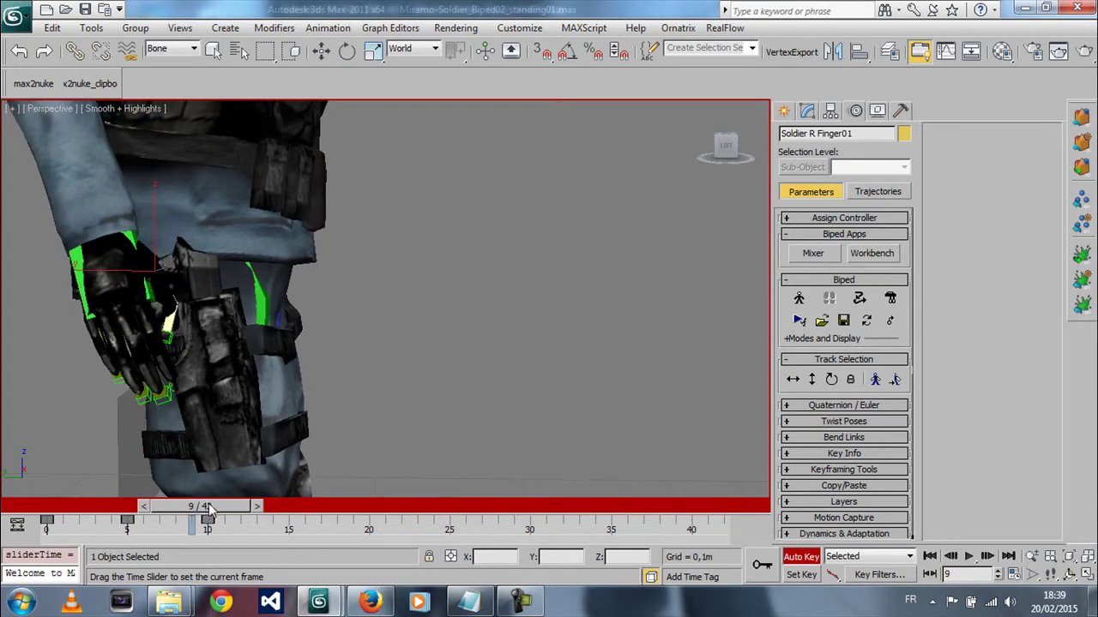
Step: At frame 9, rotate Soldier R Finger01 about -46° on Z and 13.6° on Y onto the grip
key(w)
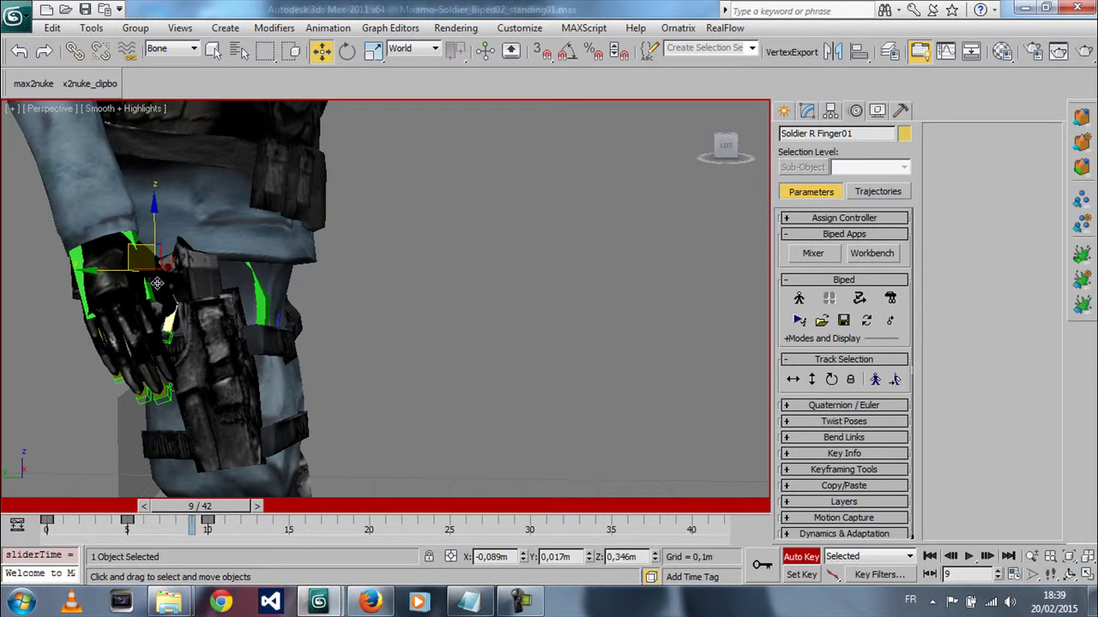
click(11, 268)
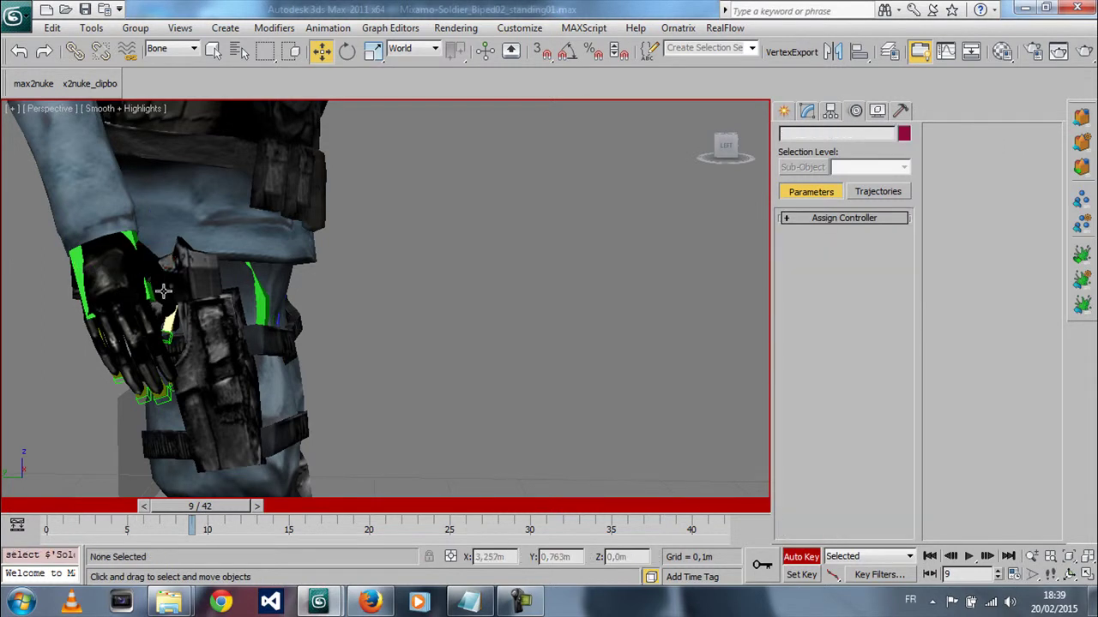
click(163, 291)
right_click(168, 298)
click(190, 314)
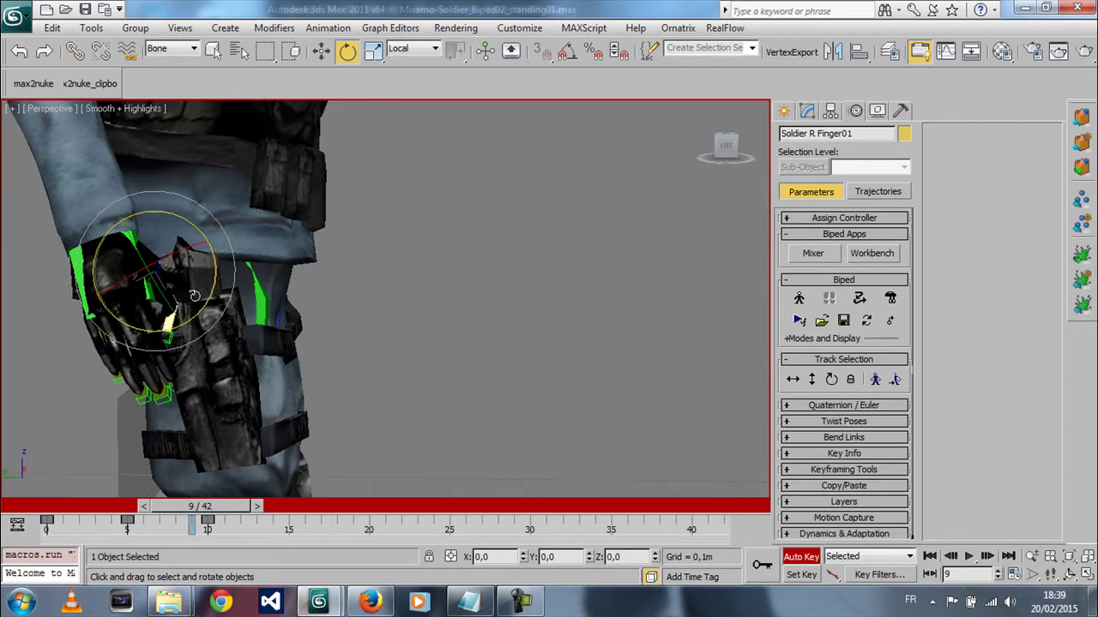
drag(207, 284, 220, 213)
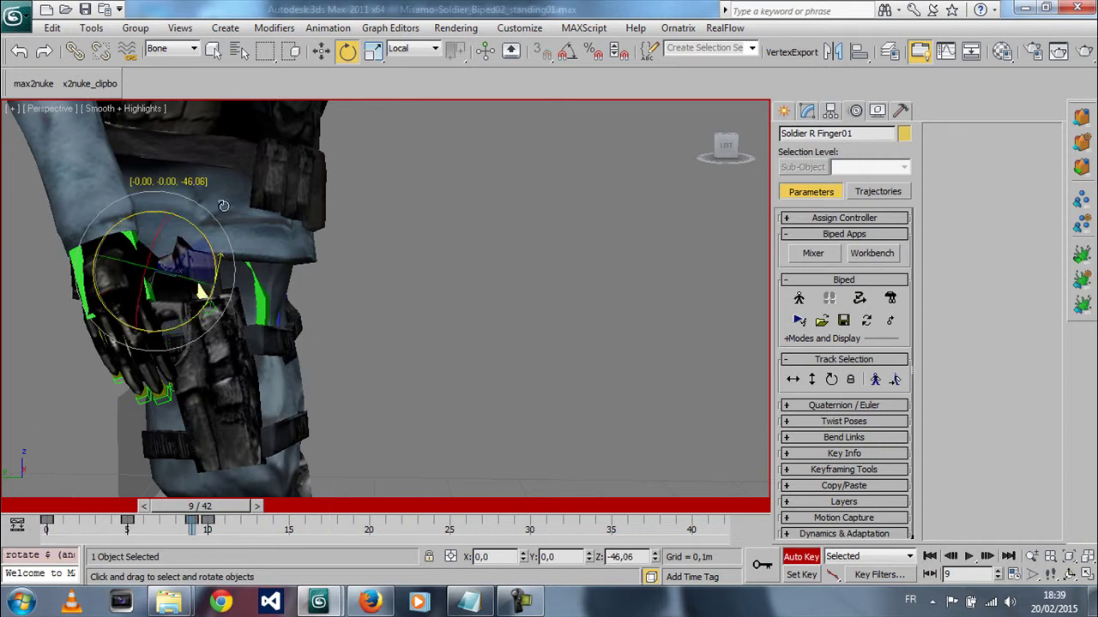
drag(176, 283, 156, 280)
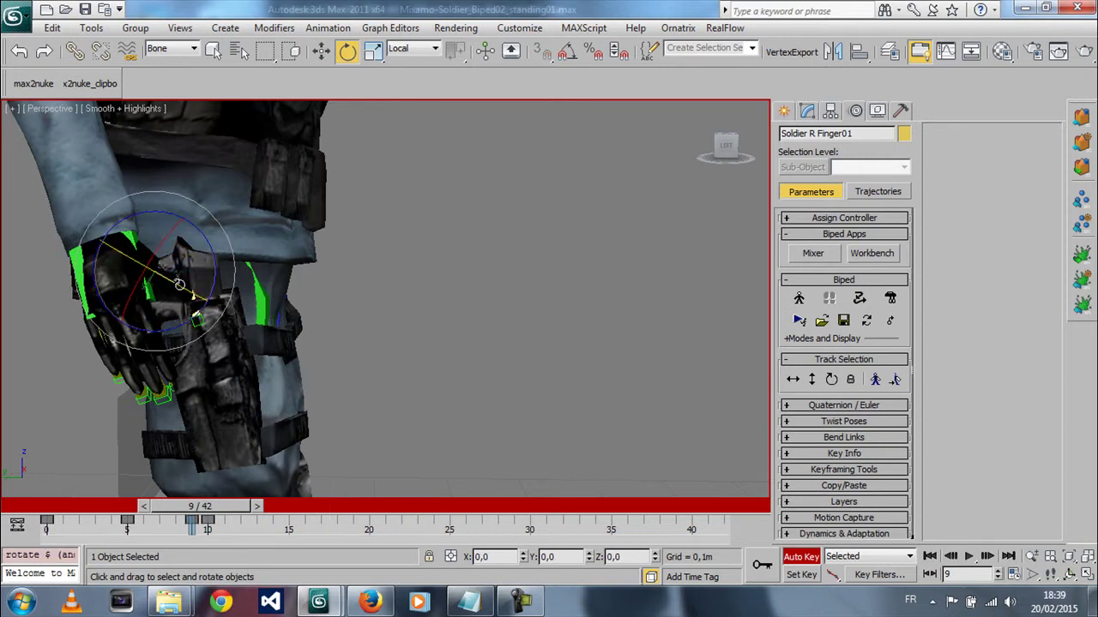
key(ctrl+r)
mouse_move(362, 338)
mouse_down()
mouse_move(292, 347)
mouse_move(350, 334)
mouse_up()
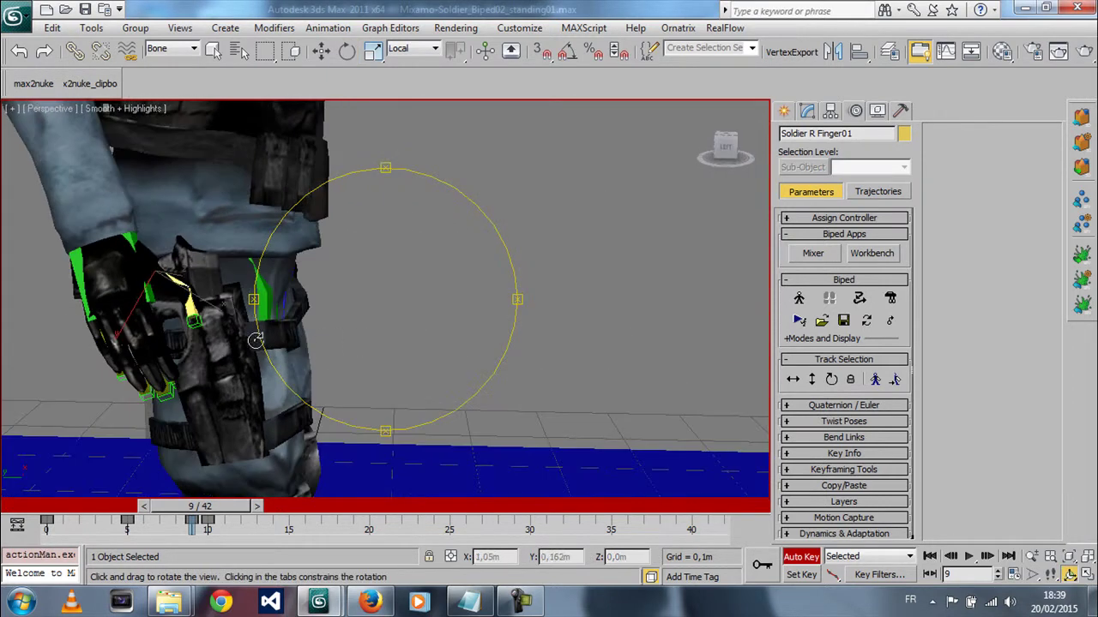
mouse_move(192, 507)
mouse_down()
mouse_move(206, 511)
mouse_move(121, 506)
mouse_move(225, 506)
mouse_move(18, 507)
mouse_up()
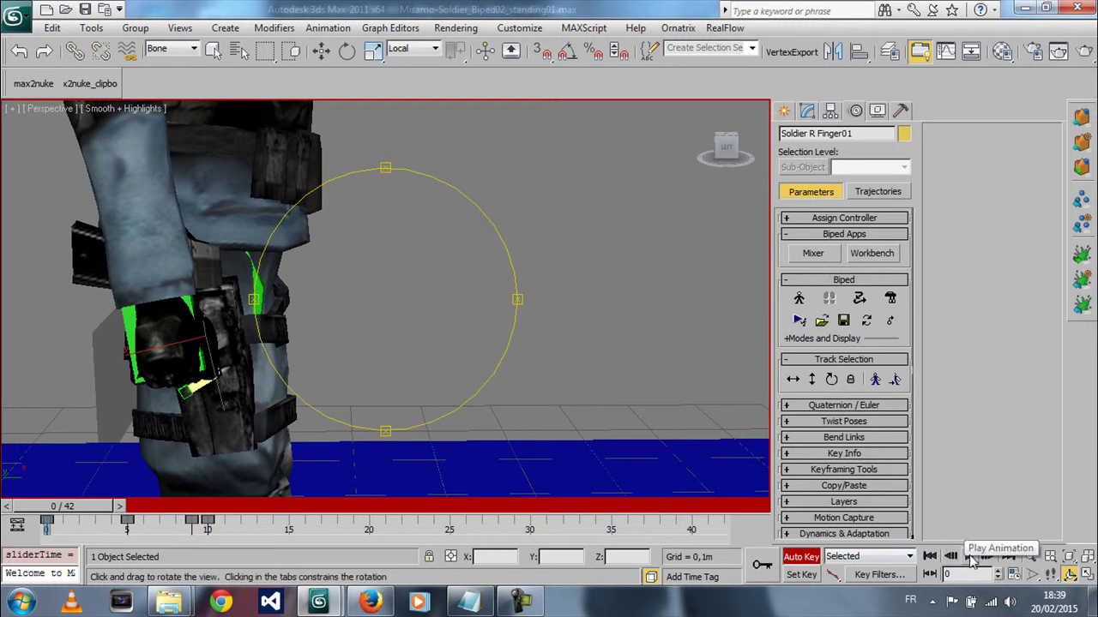
click(968, 558)
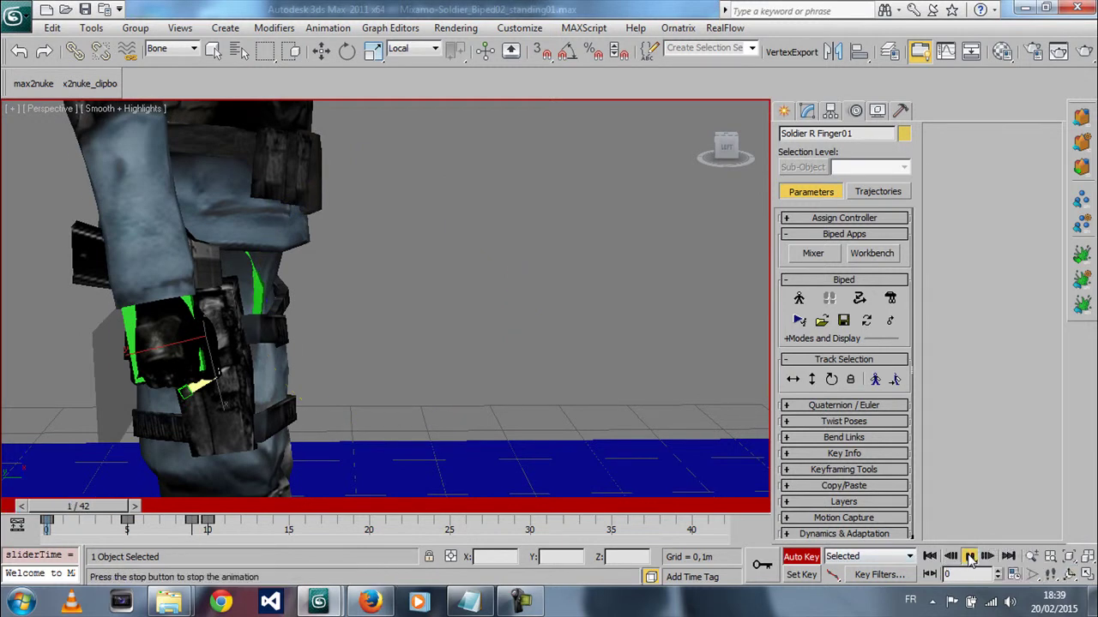
click(968, 558)
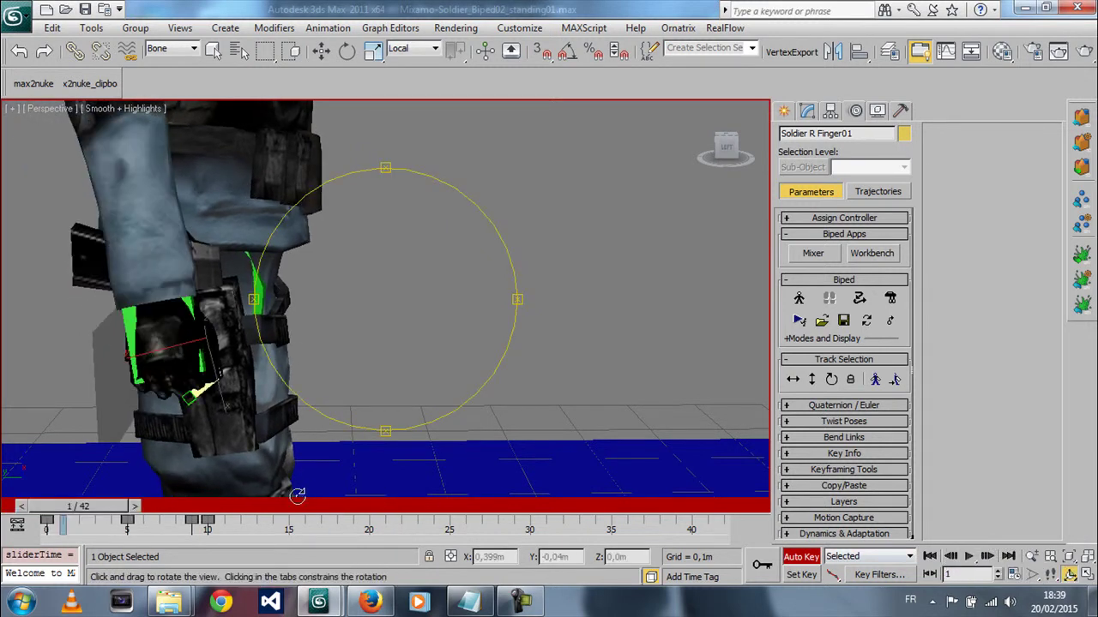
scroll(463, 330, down, 5)
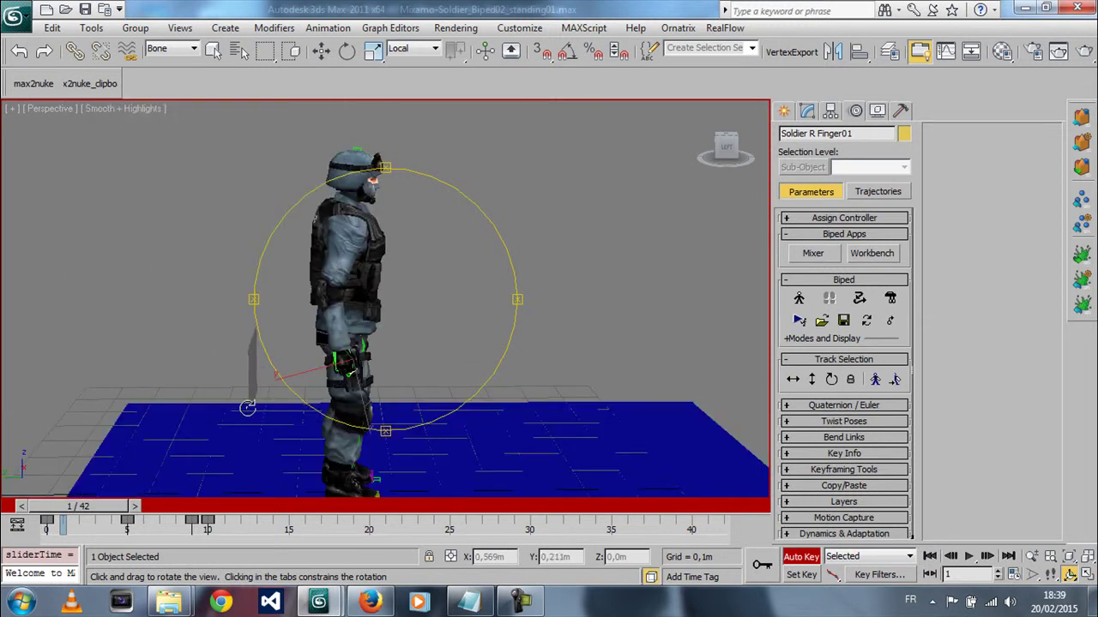
drag(90, 499, 331, 514)
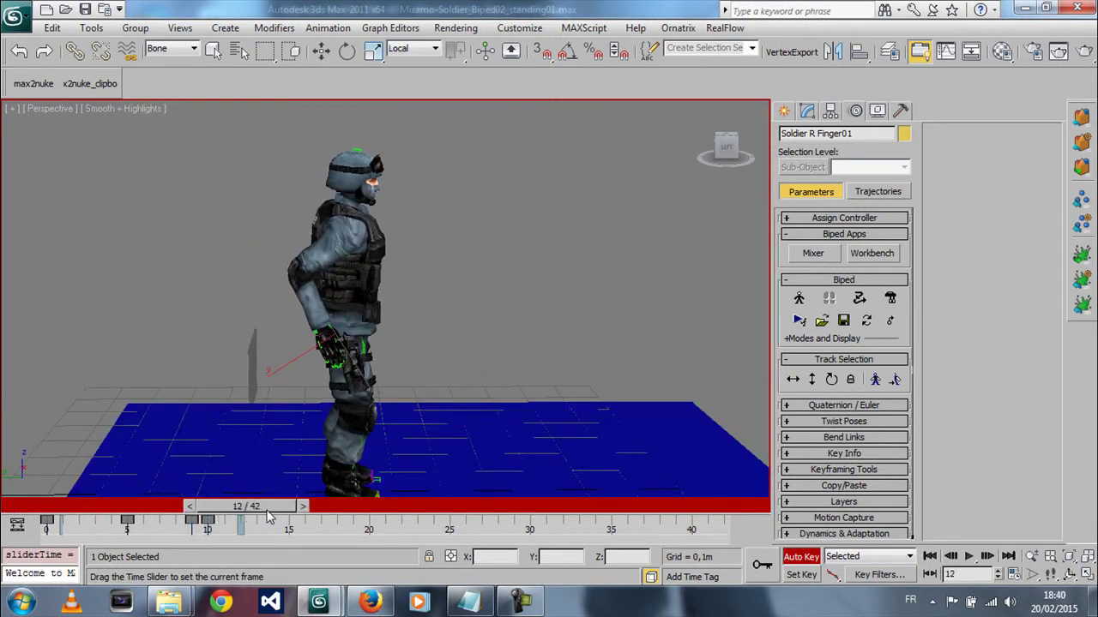
key(e)
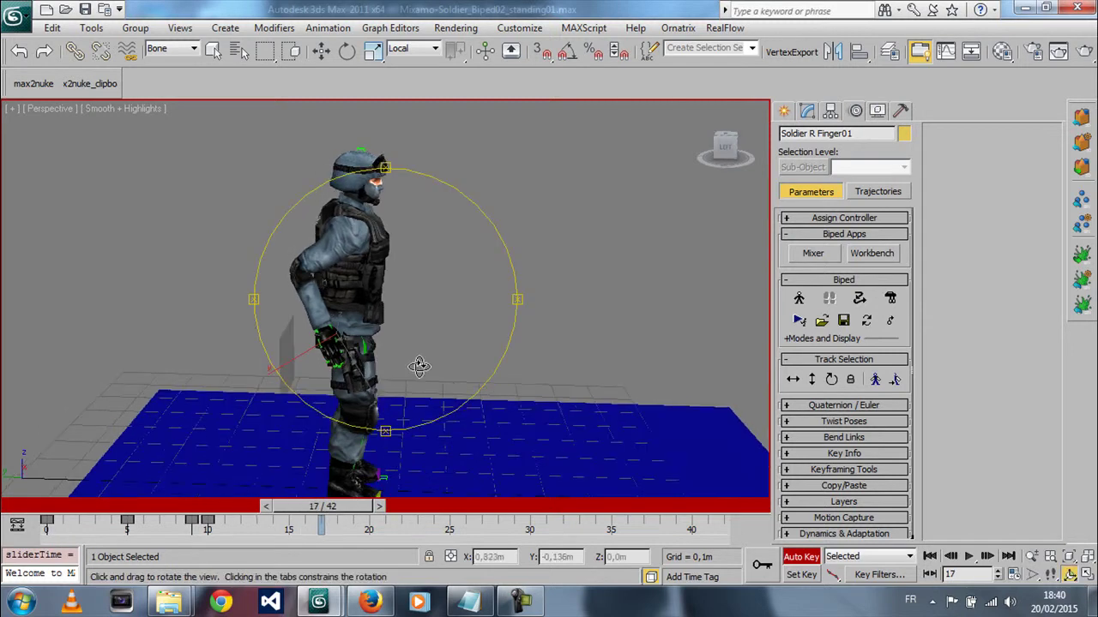
scroll(428, 326, up, 5)
scroll(428, 327, up, 2)
drag(305, 508, 201, 509)
mouse_move(334, 342)
alt+middle_down()
mouse_move(358, 335)
mouse_move(354, 295)
alt+middle_up()
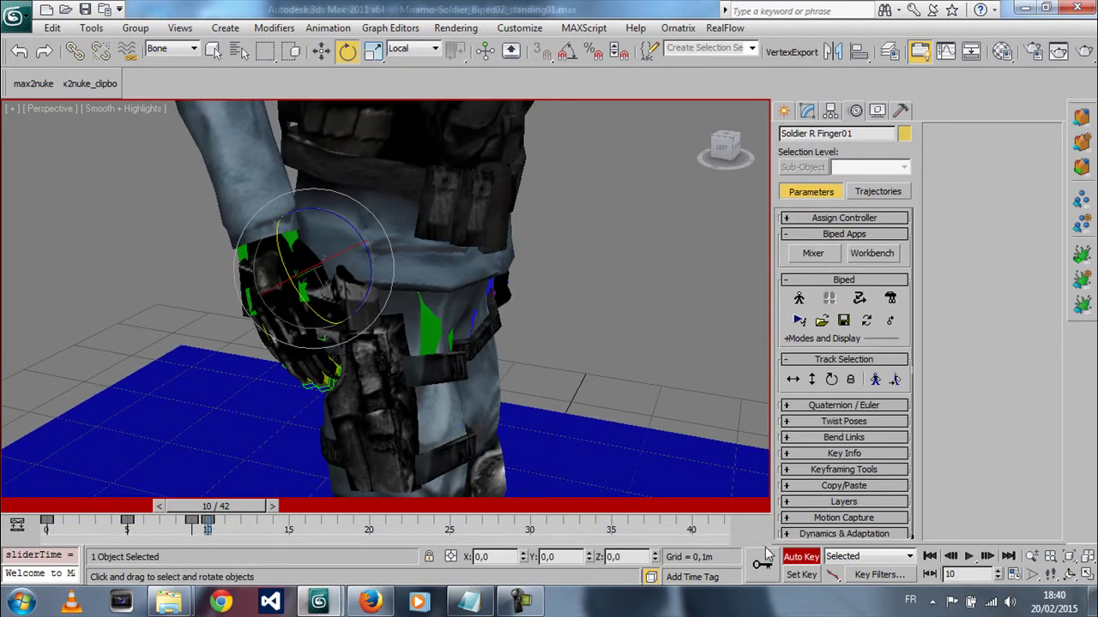
Step: Set the Selection Filter to All and select the Gun to show its Link Params
click(120, 227)
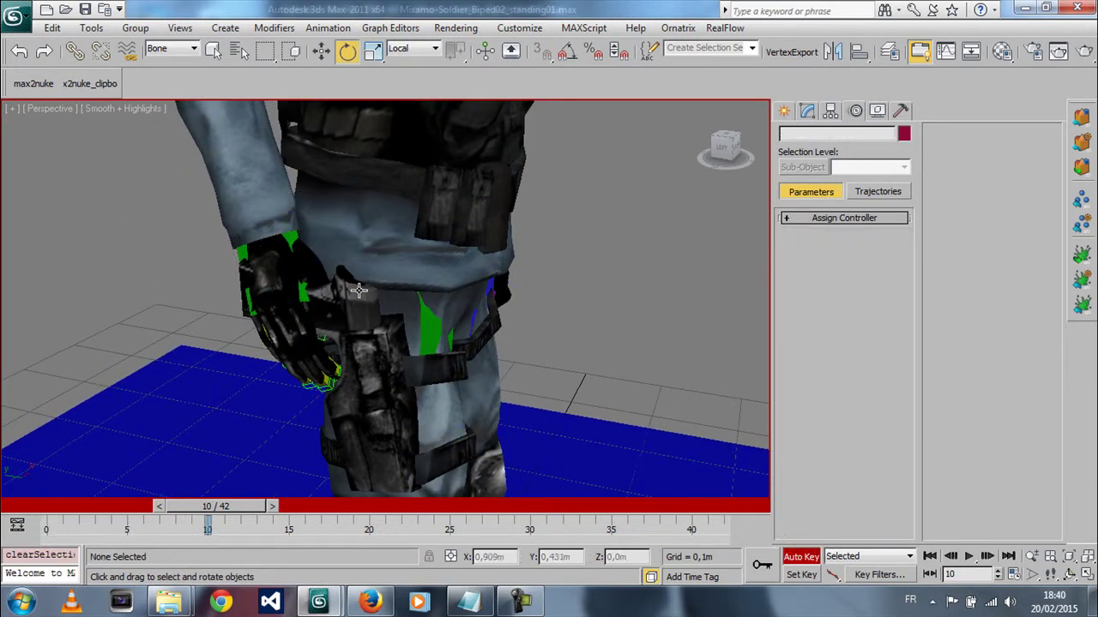
click(357, 309)
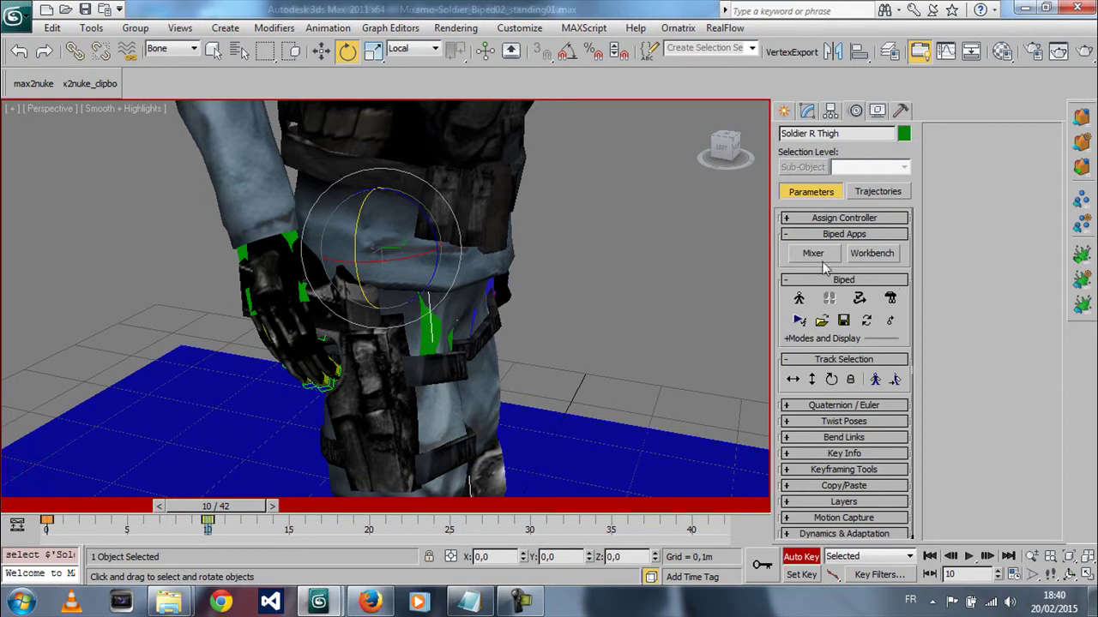
click(171, 48)
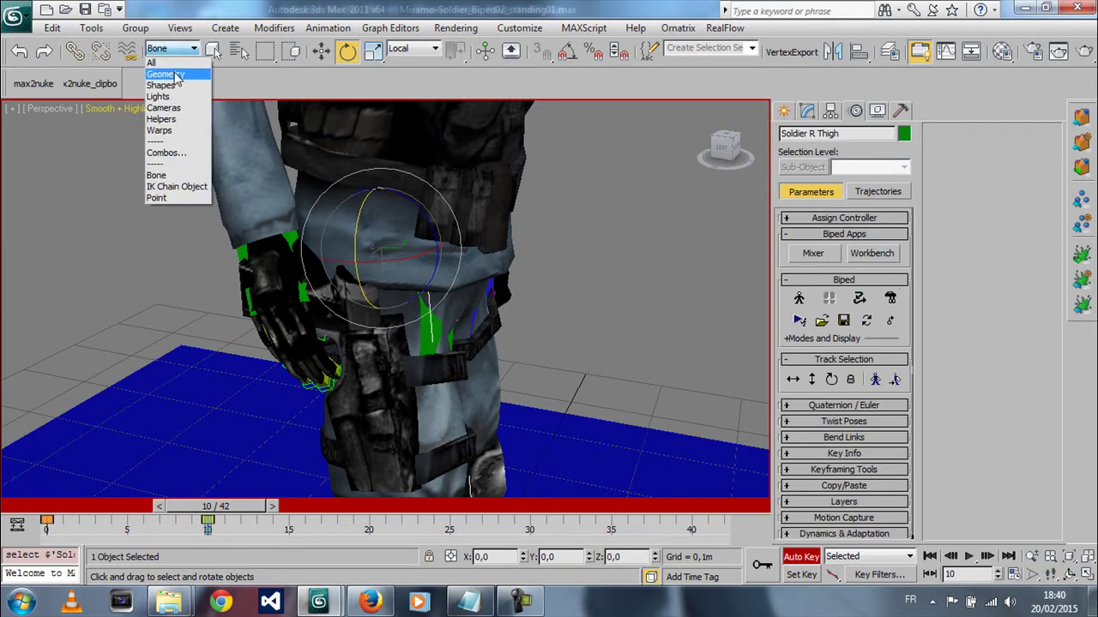
click(159, 56)
click(348, 310)
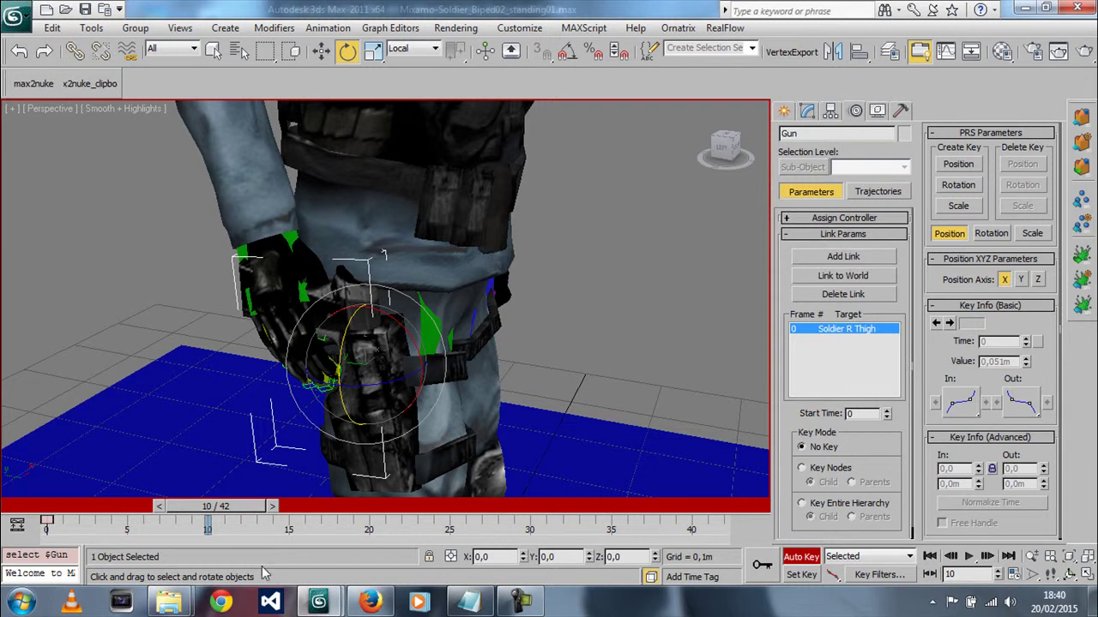
Step: Link the Gun to Soldier R Thigh at frame 9 and Soldier R Hand at frame 10
drag(210, 507, 194, 506)
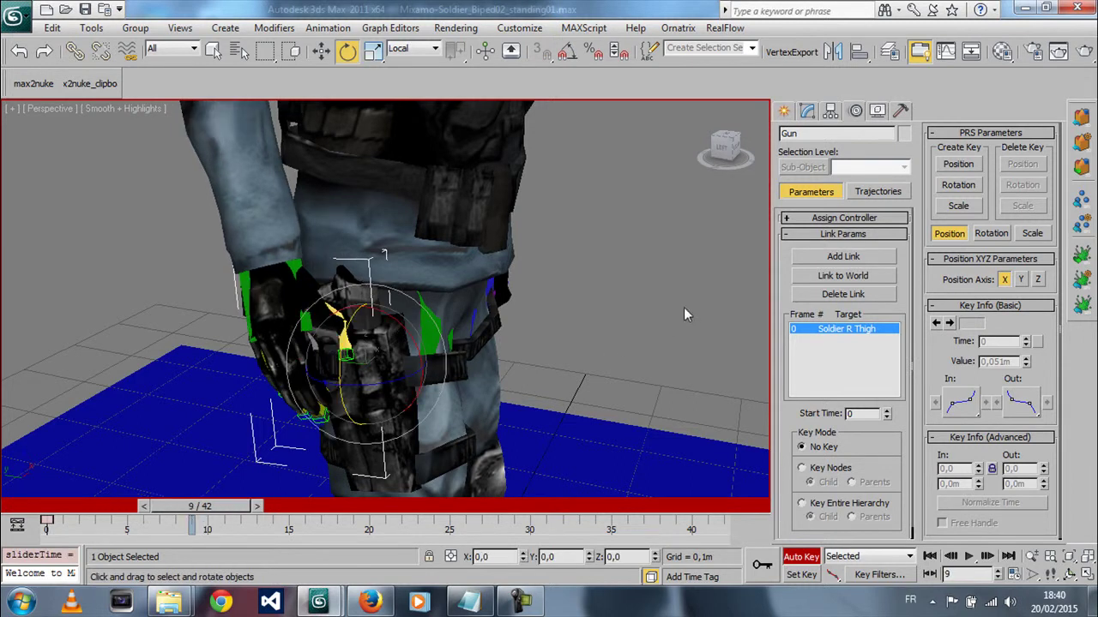
click(831, 257)
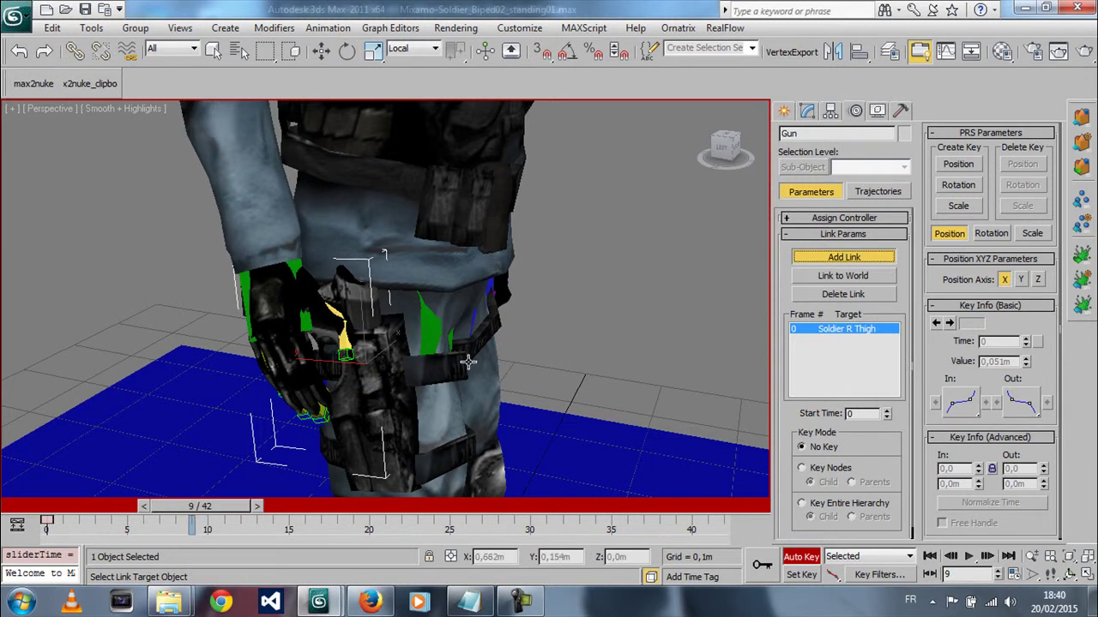
click(431, 331)
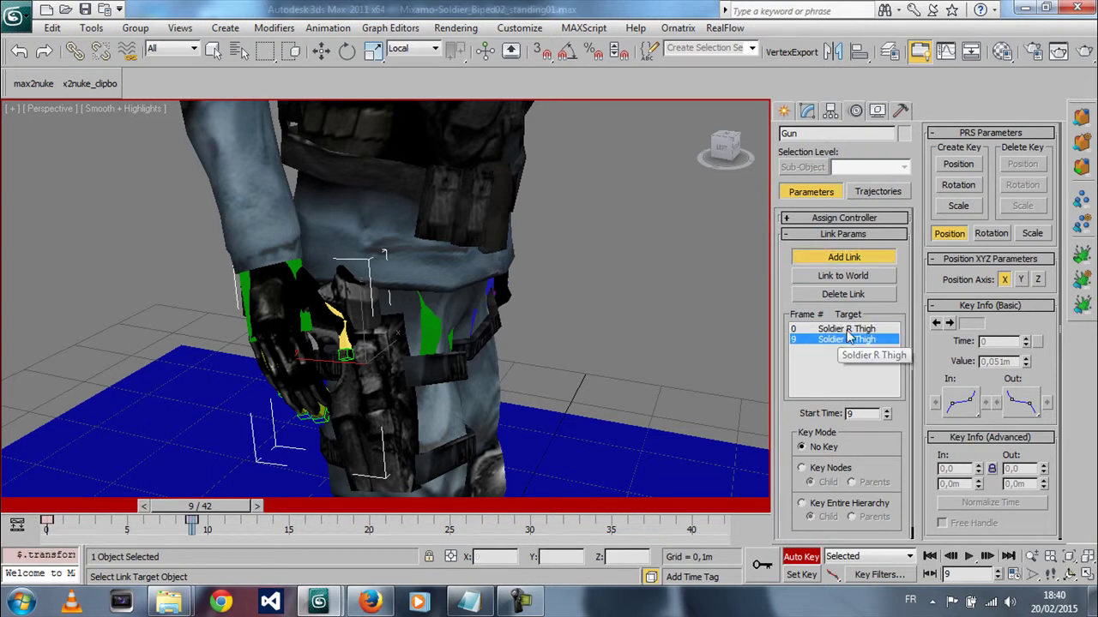
click(256, 506)
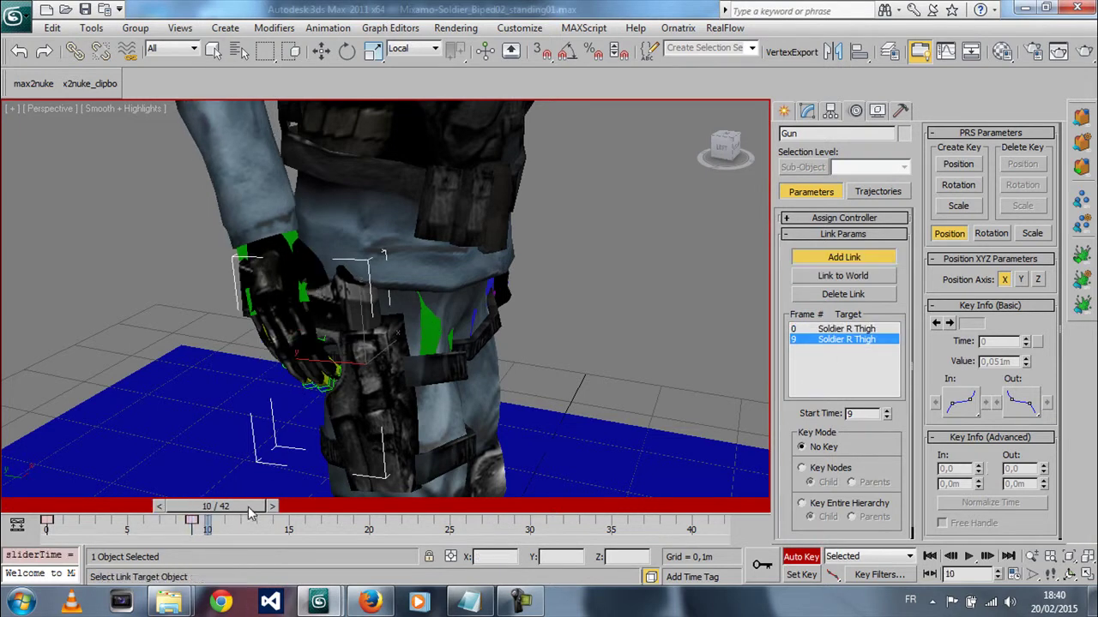
click(292, 240)
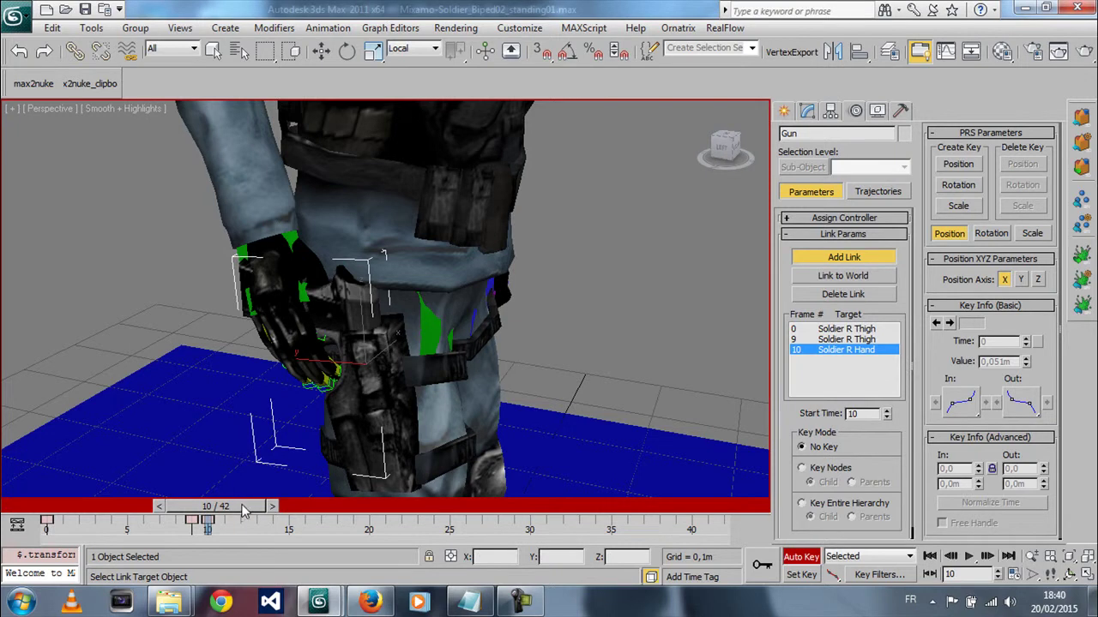
Step: Scrub between frames 5, 9 and 10 to check the gun's handoff to the hand
drag(242, 507, 154, 507)
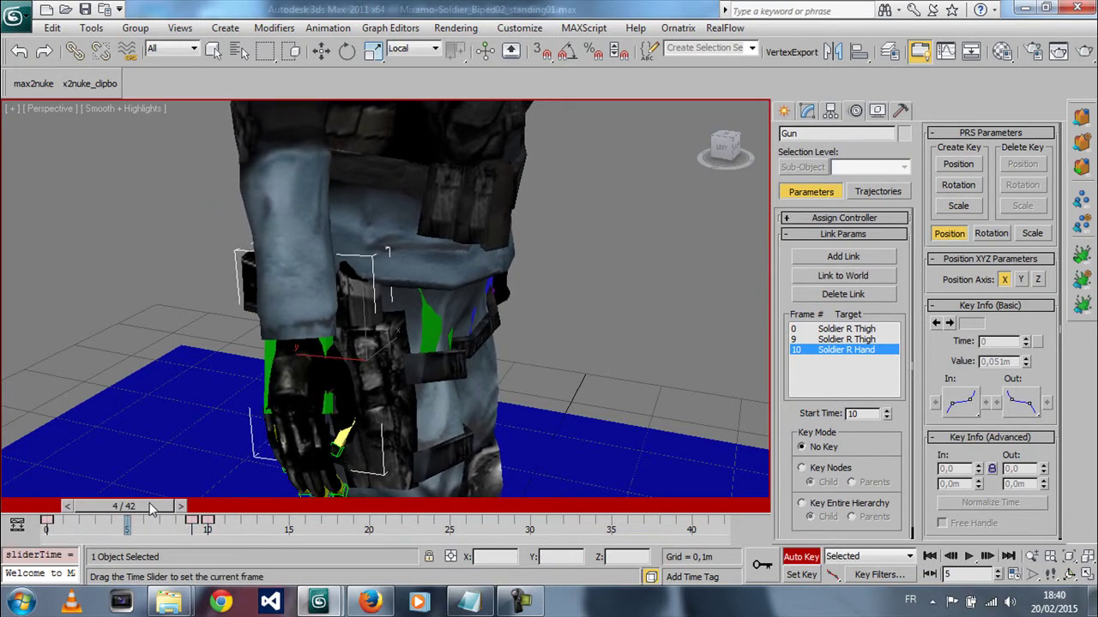
click(843, 256)
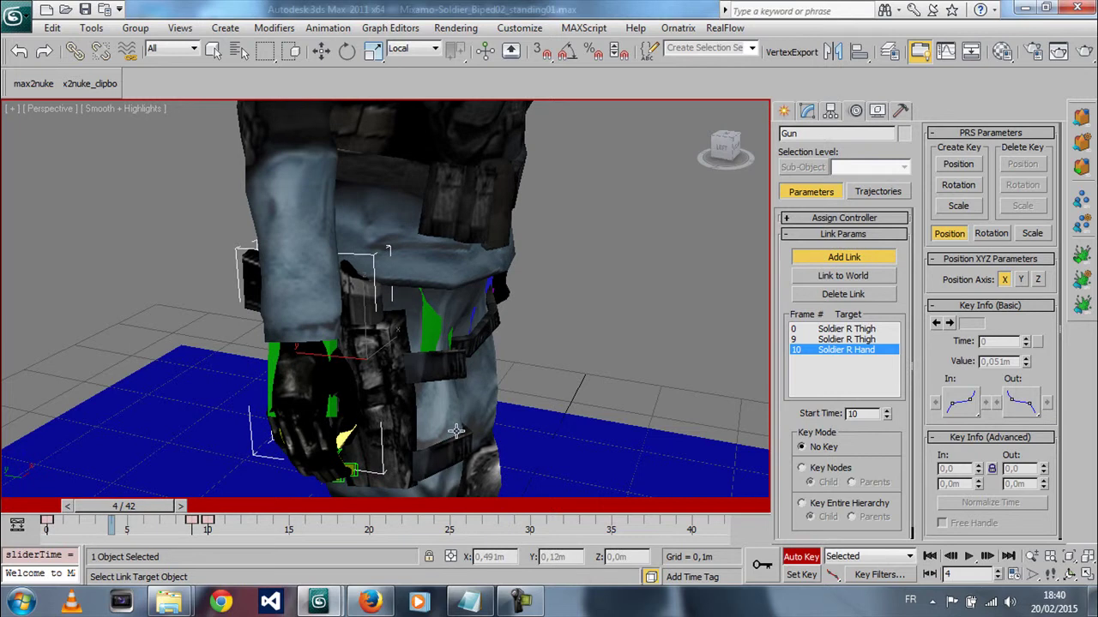
drag(127, 509, 219, 506)
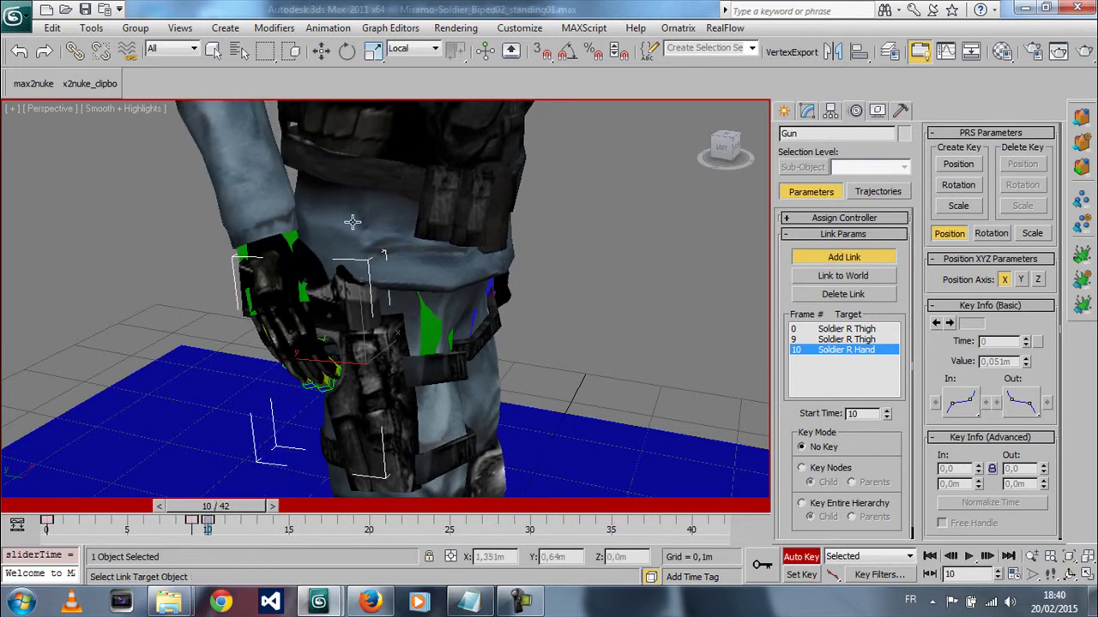
drag(216, 506, 204, 512)
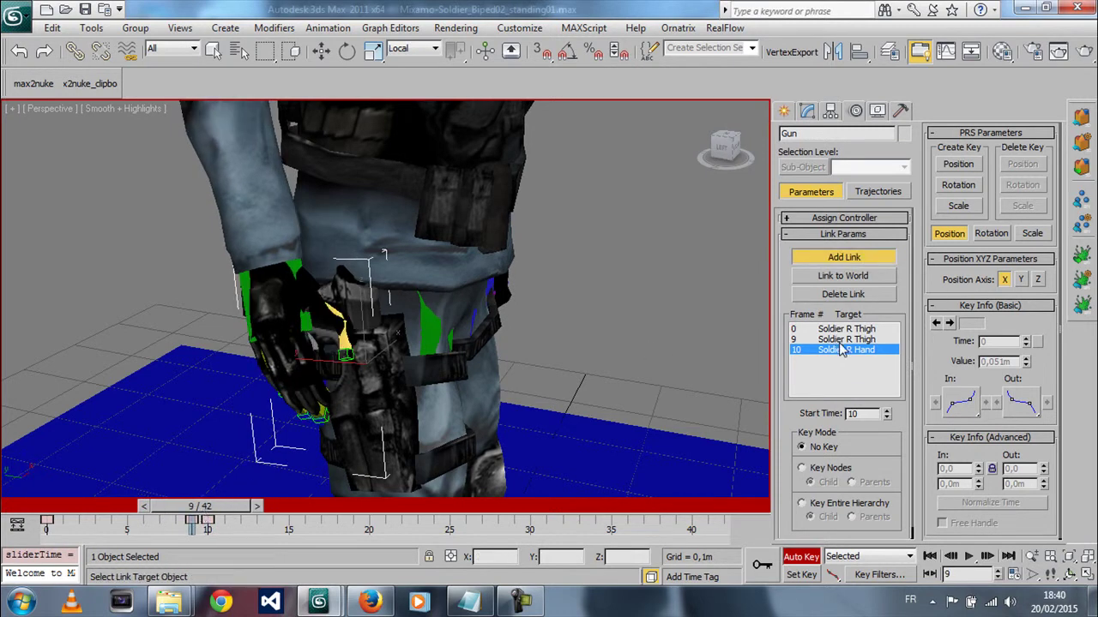
drag(230, 506, 245, 505)
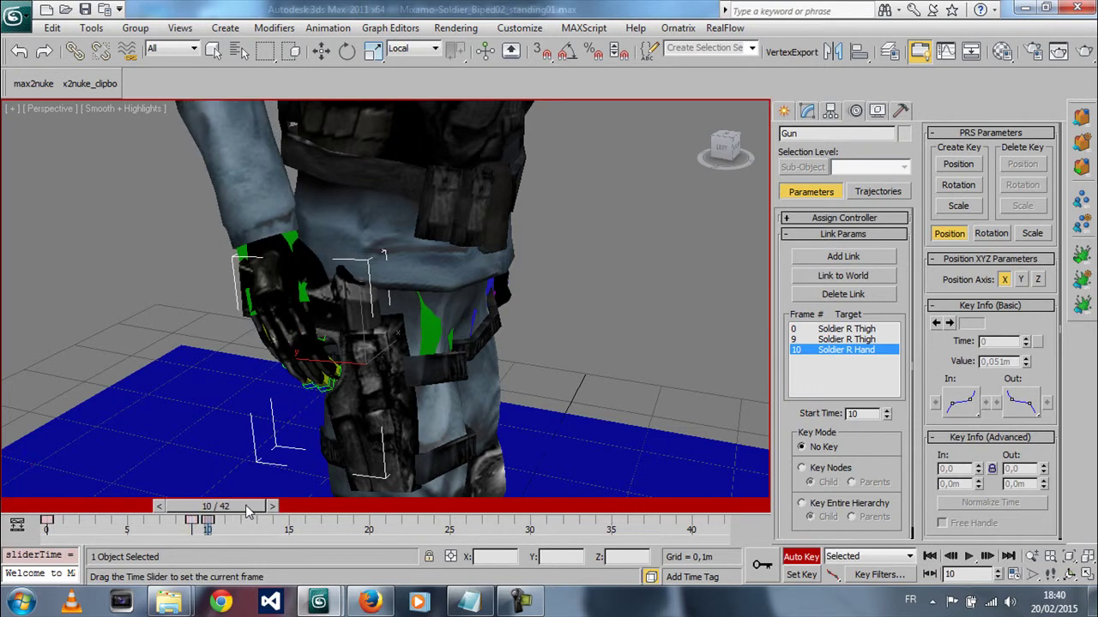
Step: Orbit out to view the whole soldier, then scrub to frame 17 and back to 15
alt+middle_drag(351, 302, 392, 343)
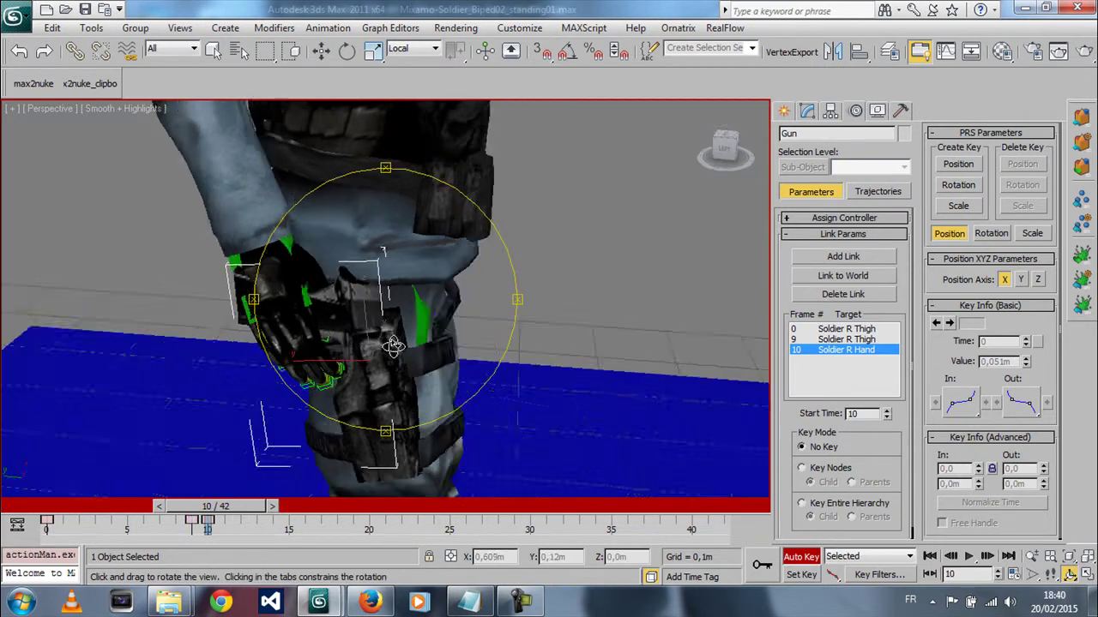
scroll(403, 356, down, 5)
drag(417, 370, 463, 364)
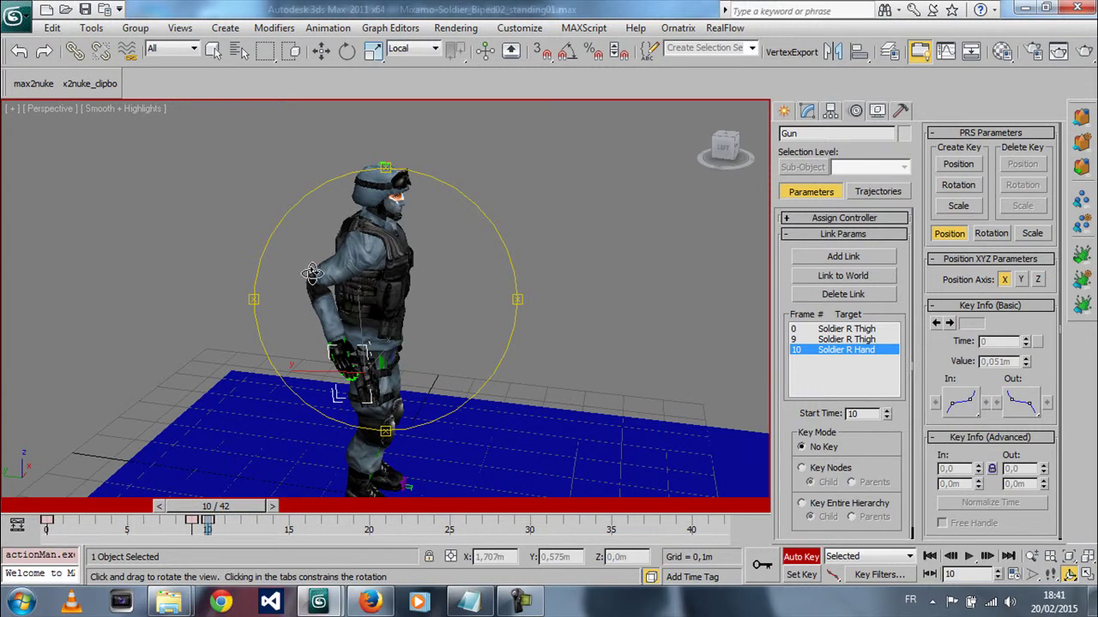
drag(383, 386, 309, 454)
drag(263, 508, 369, 508)
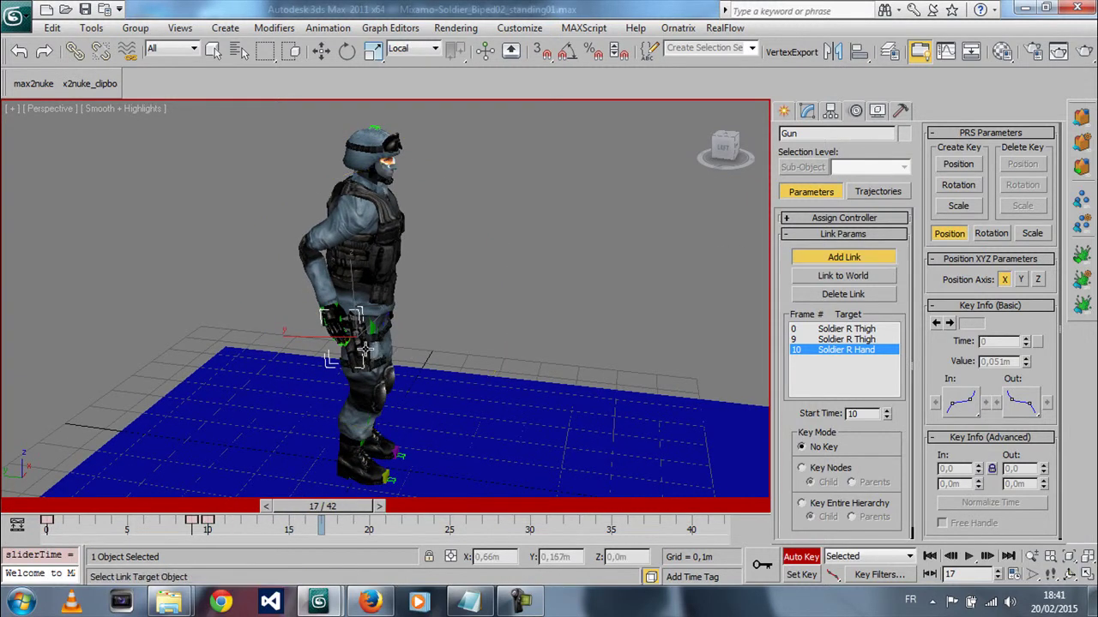
drag(320, 507, 289, 507)
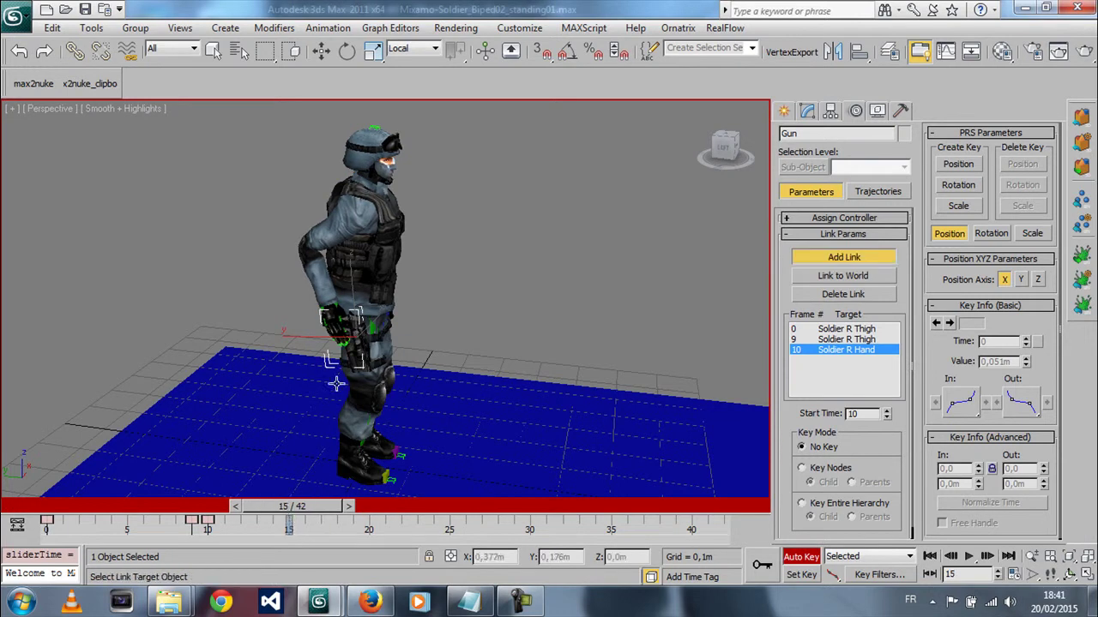
Step: With selection filtered to Bone, move Soldier R Hand at frame 15 to lift the gun
key(w)
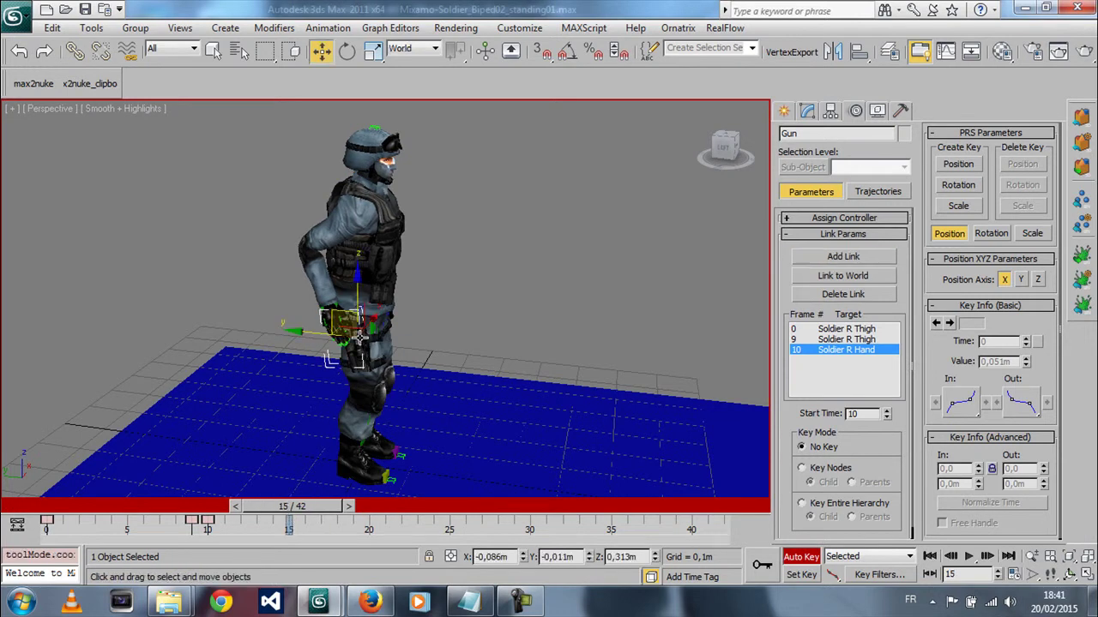
click(275, 315)
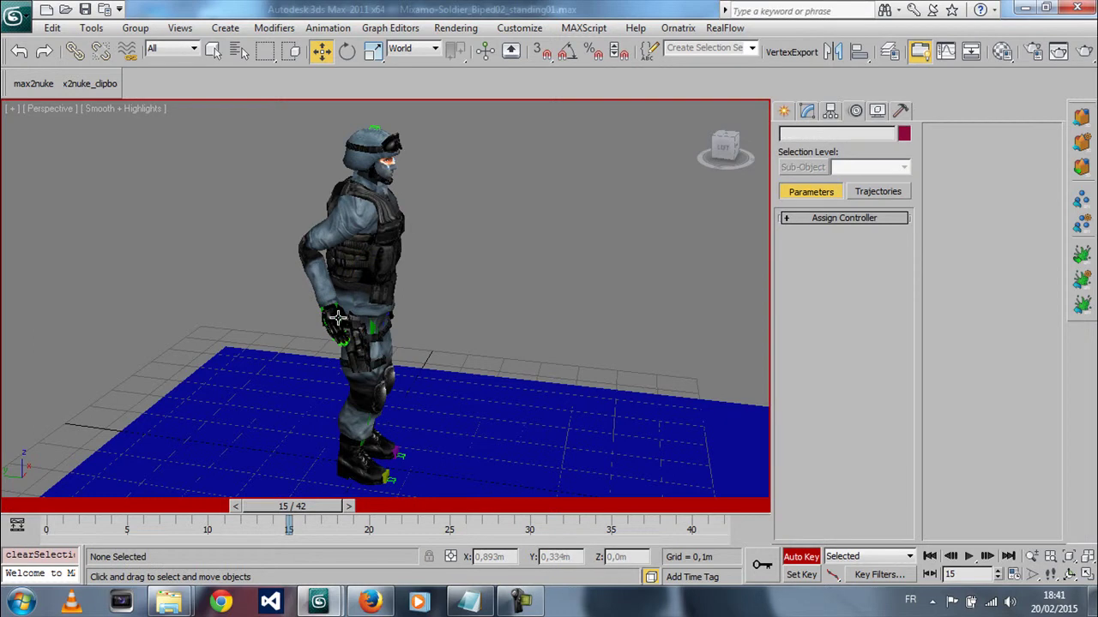
click(190, 49)
click(172, 176)
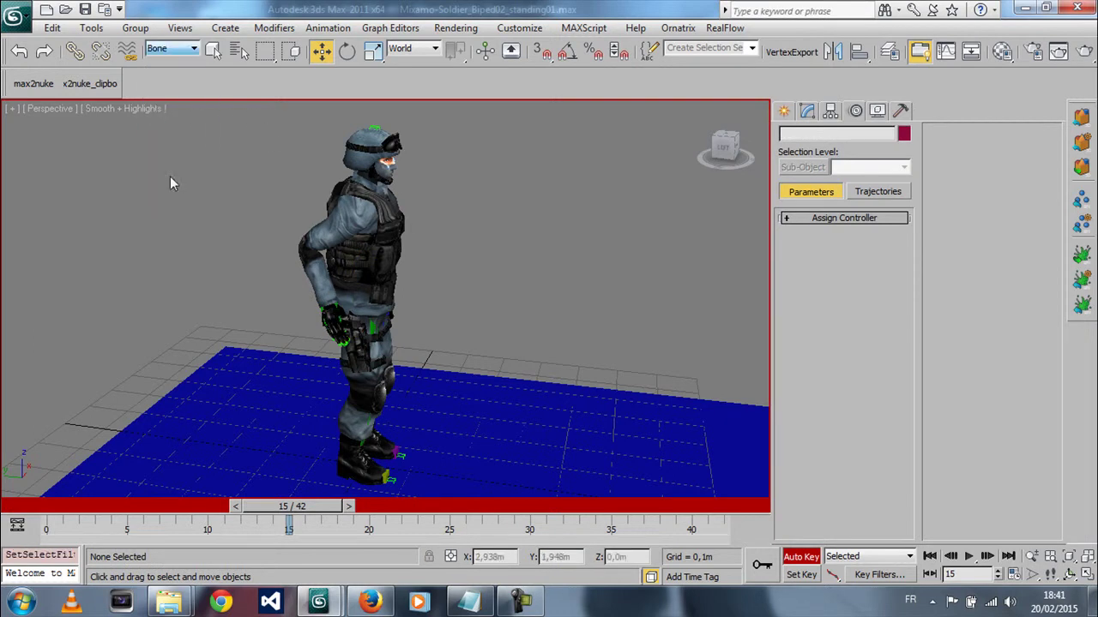
click(337, 317)
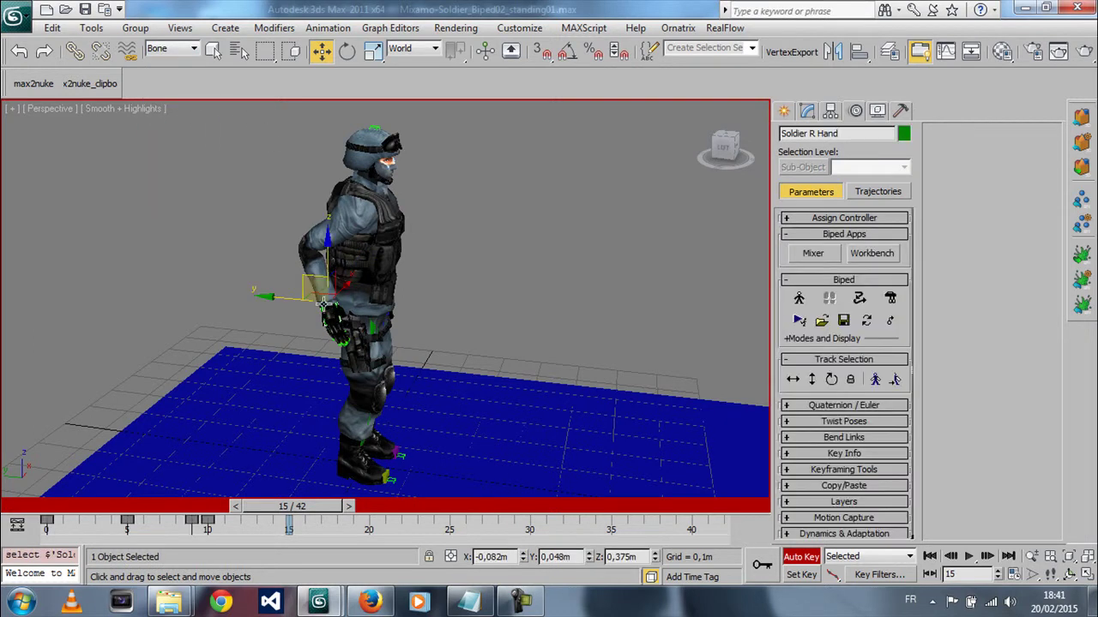
drag(307, 278, 297, 234)
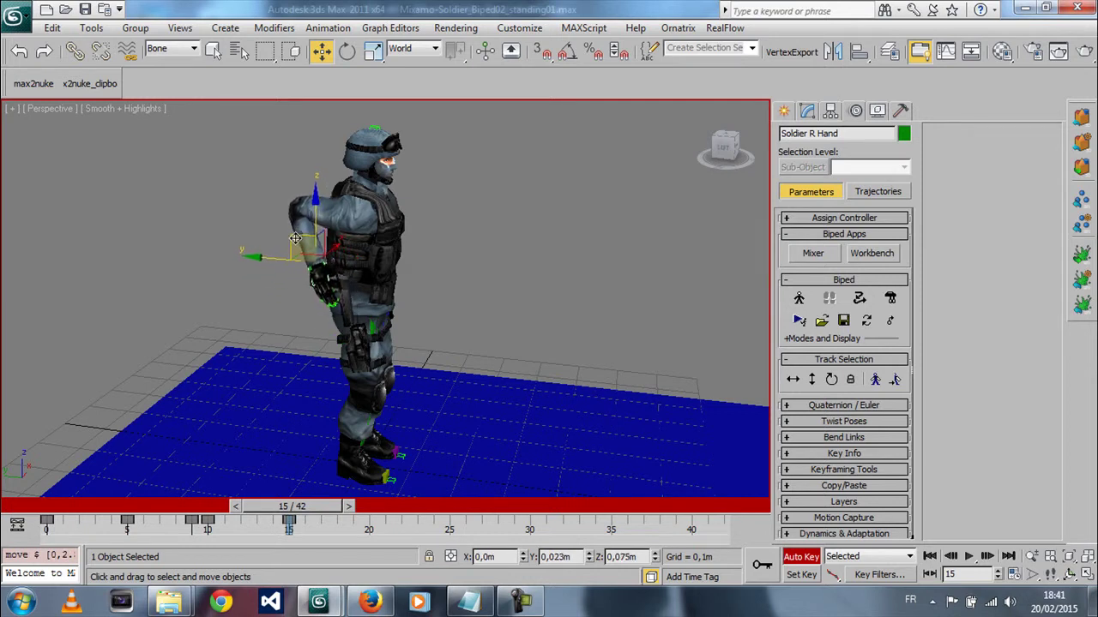
drag(297, 234, 355, 254)
key(ctrl+r)
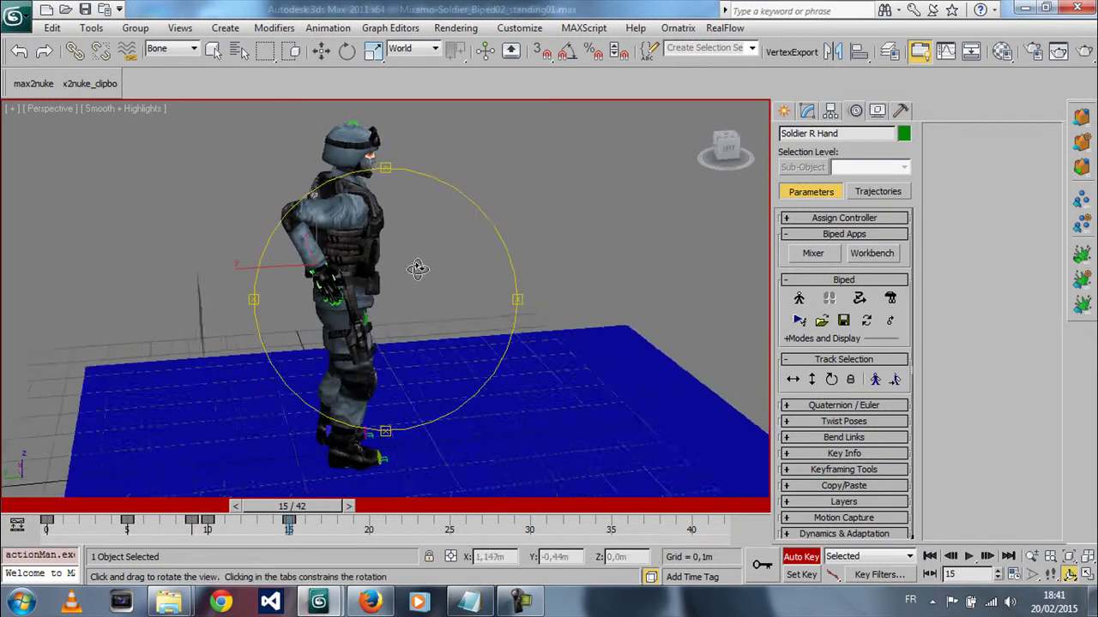
key(w)
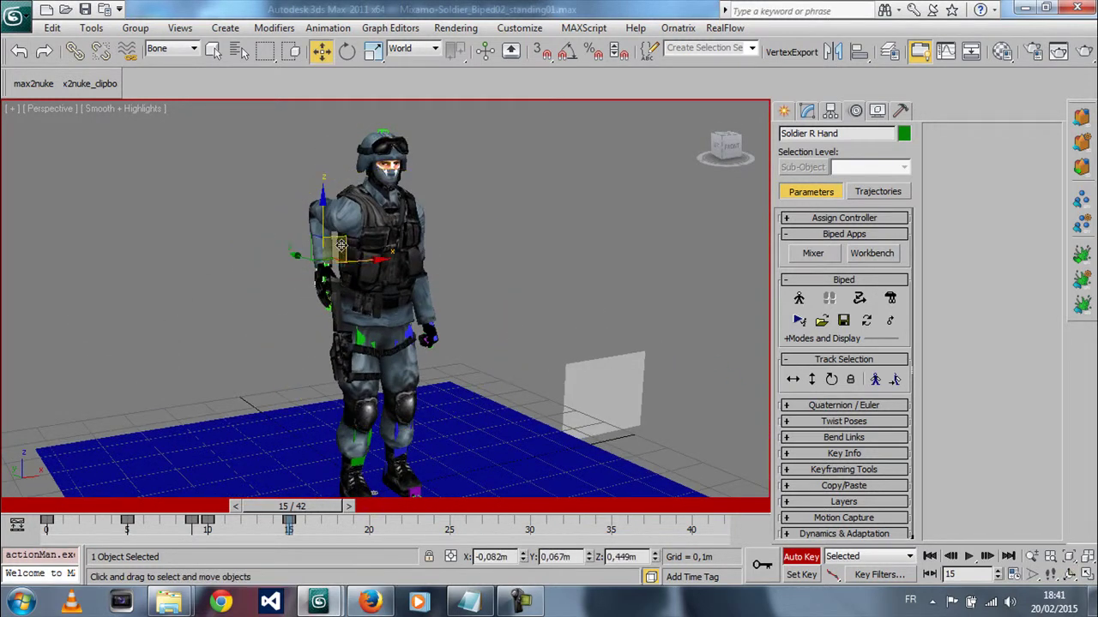
click(289, 226)
click(316, 242)
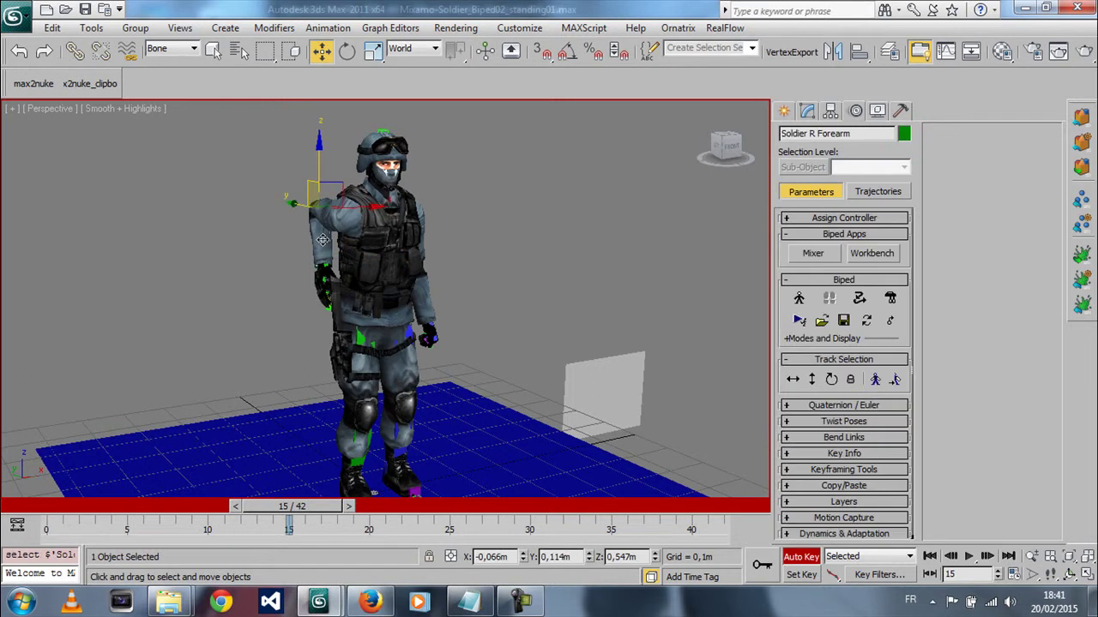
right_click(319, 236)
click(340, 267)
drag(283, 243, 332, 240)
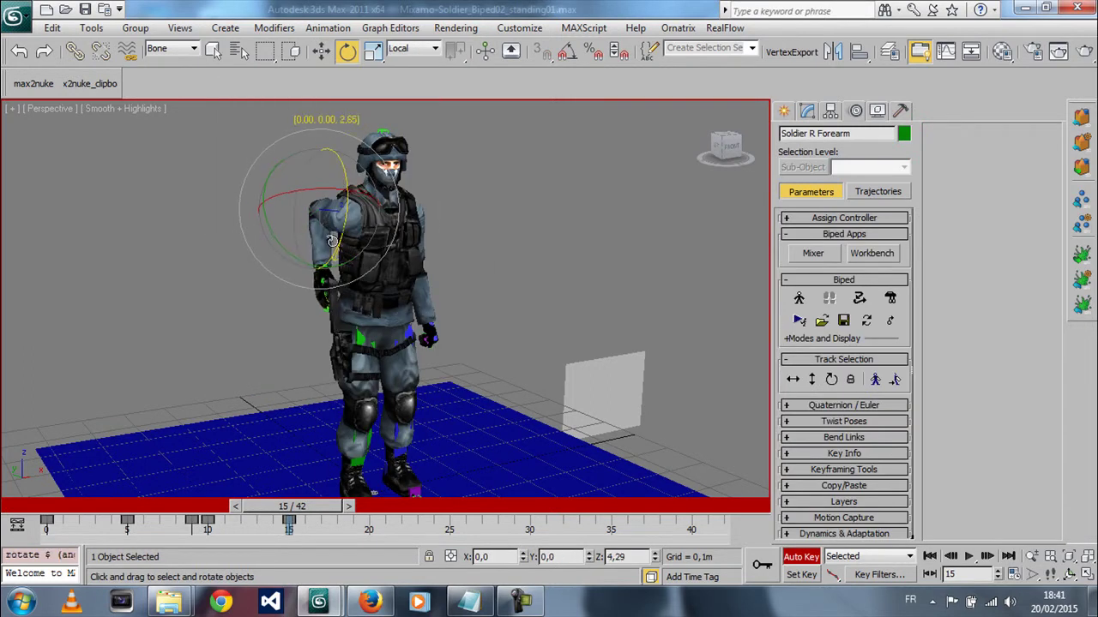
mouse_move(332, 240)
mouse_down()
mouse_move(341, 182)
mouse_move(335, 211)
mouse_up()
click(336, 211)
mouse_move(300, 190)
mouse_down()
mouse_move(313, 197)
mouse_move(317, 294)
mouse_move(223, 300)
mouse_up()
key(ctrl+r)
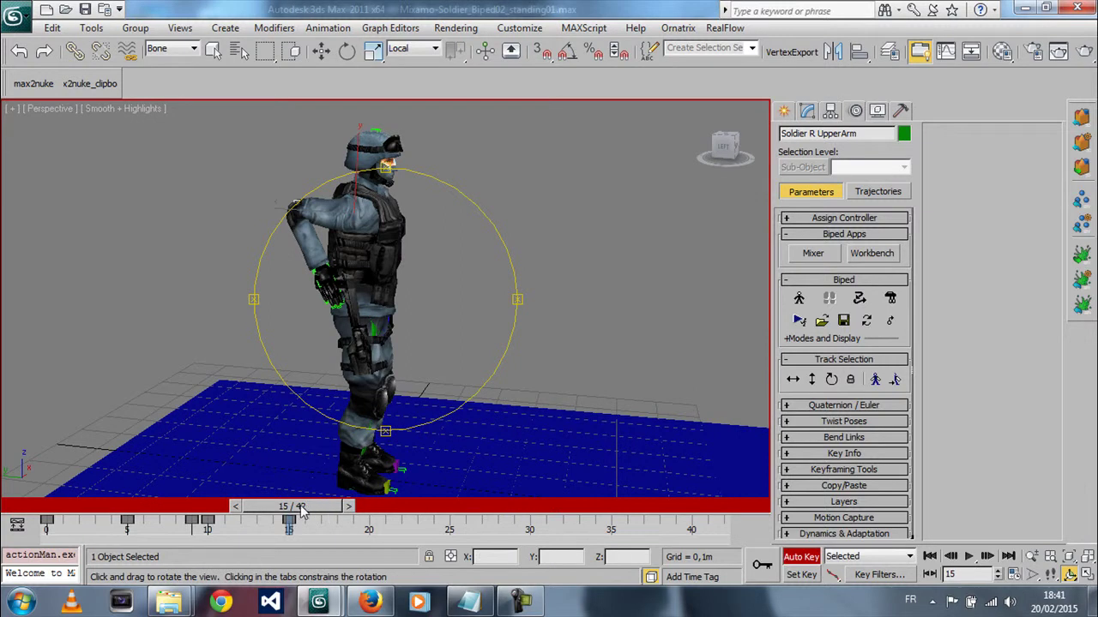
drag(339, 507, 271, 500)
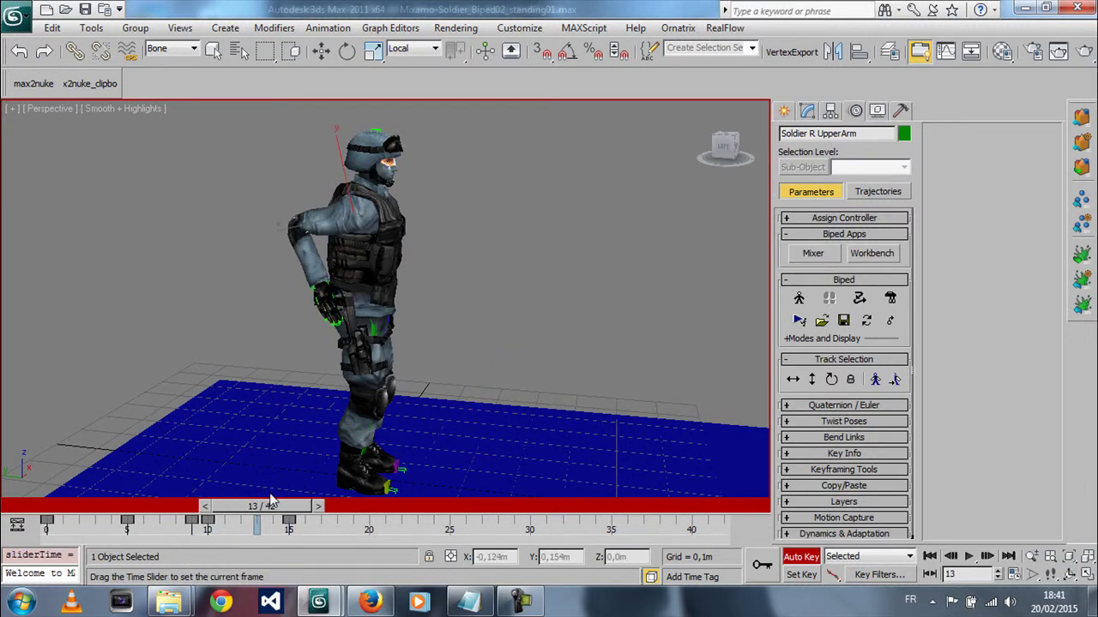
drag(271, 500, 295, 499)
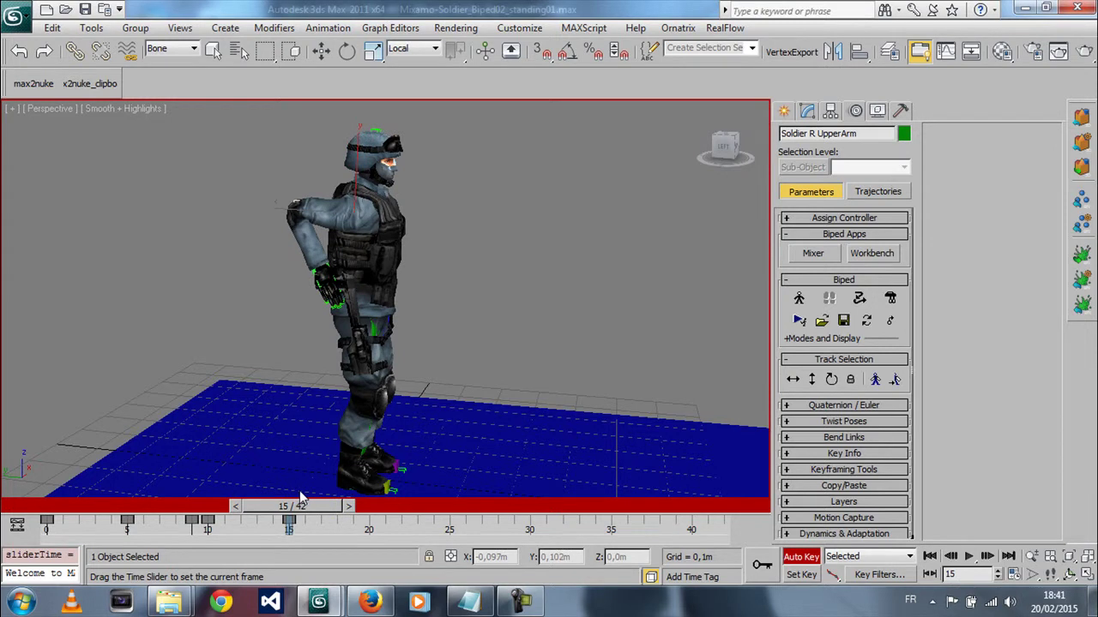
drag(300, 497, 280, 492)
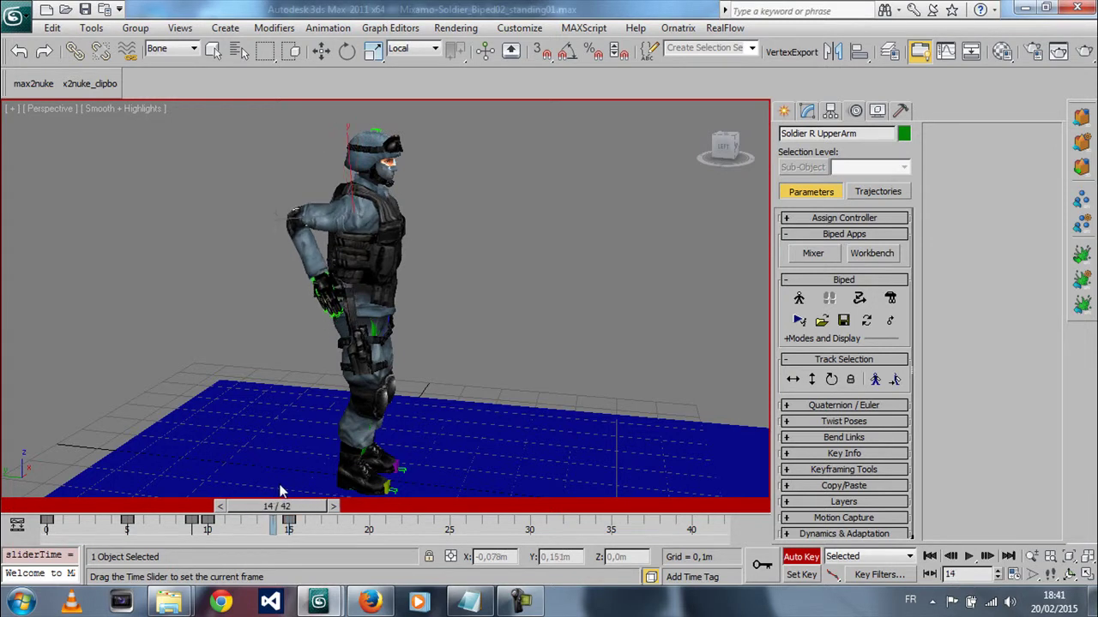
drag(280, 492, 296, 495)
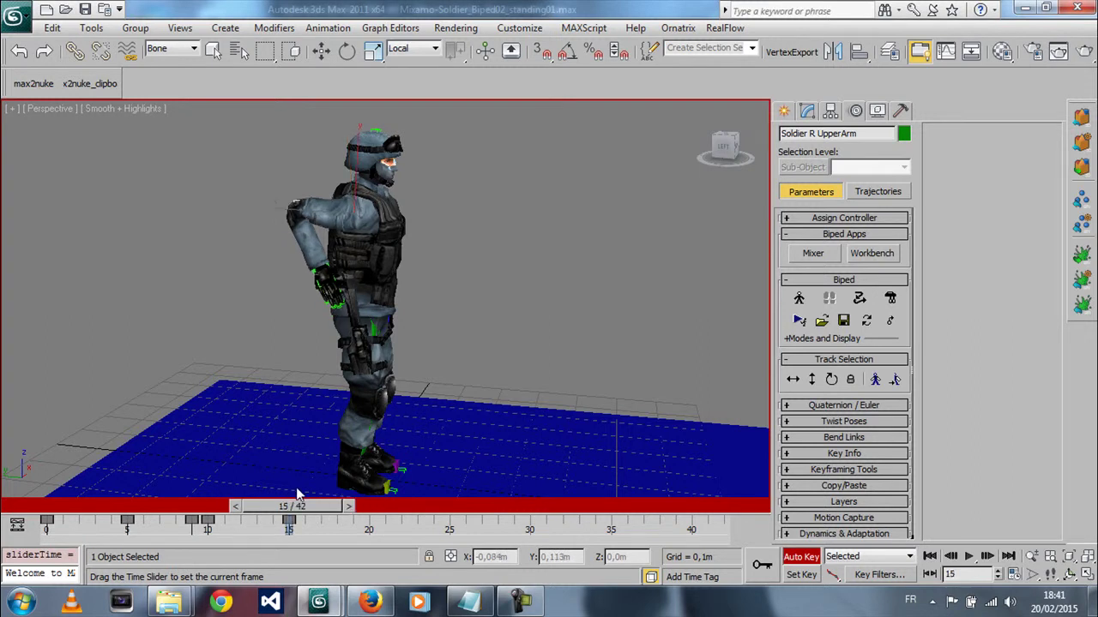
mouse_move(258, 300)
alt+middle_down()
mouse_move(317, 298)
mouse_move(372, 272)
alt+middle_up()
Step: At frame 12, tilt the soldier's spine about 15 degrees and twist it slightly
key(e)
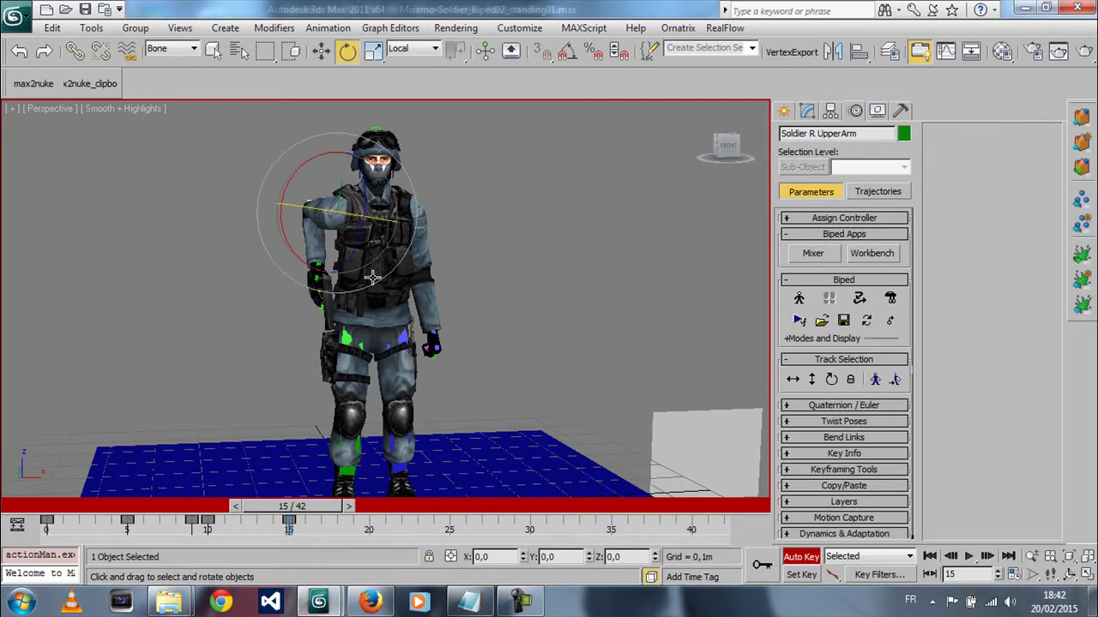
click(372, 272)
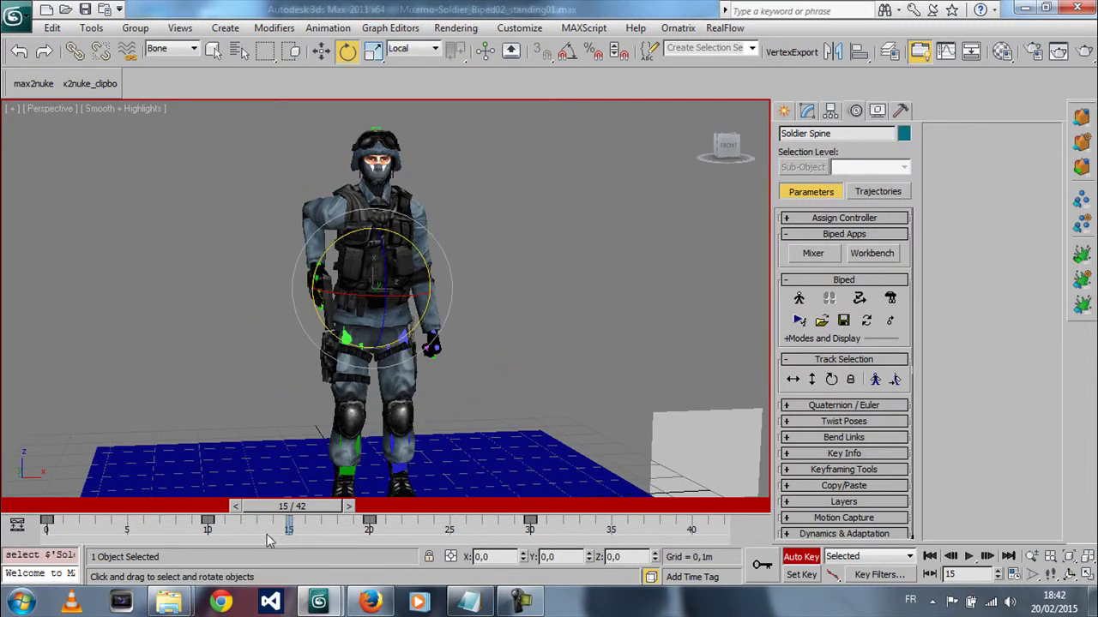
drag(294, 517, 217, 515)
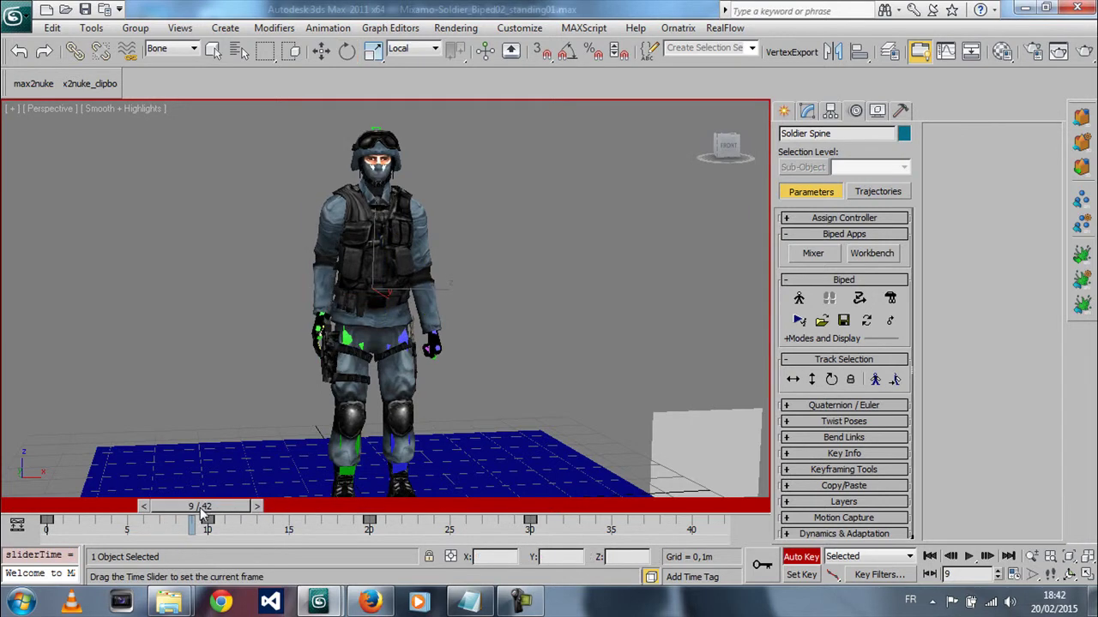
drag(223, 515, 291, 516)
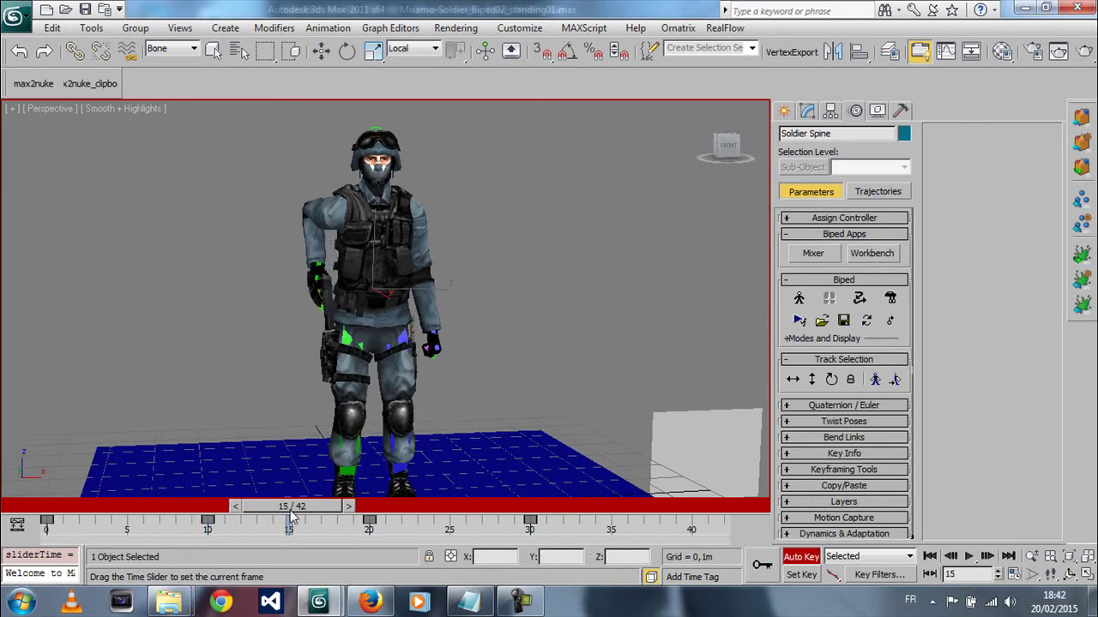
key(e)
drag(417, 253, 442, 265)
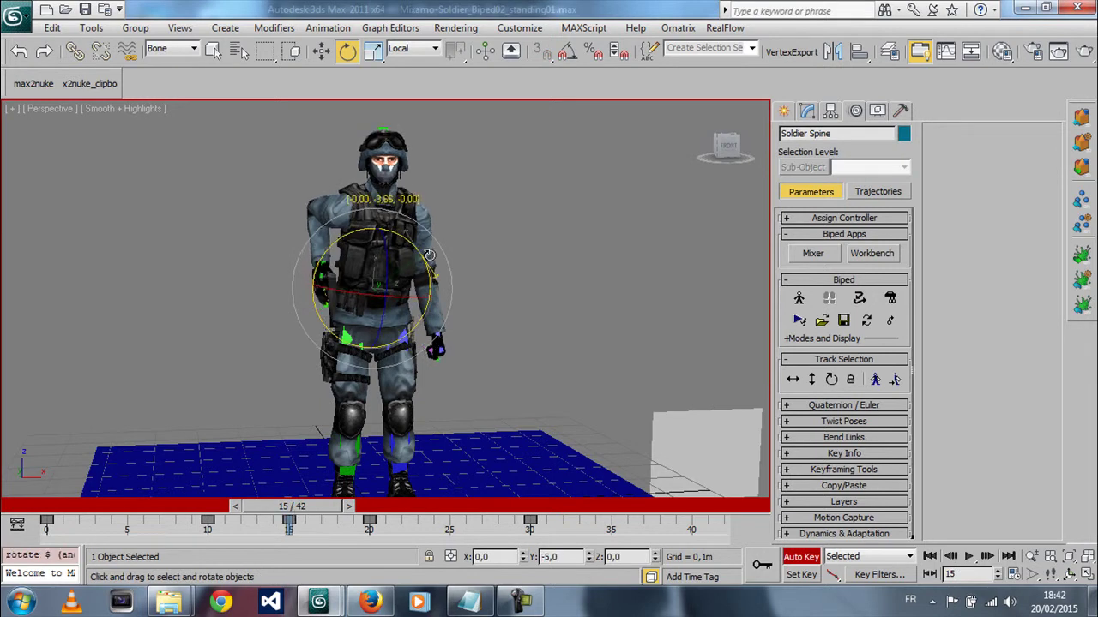
key(ctrl+z)
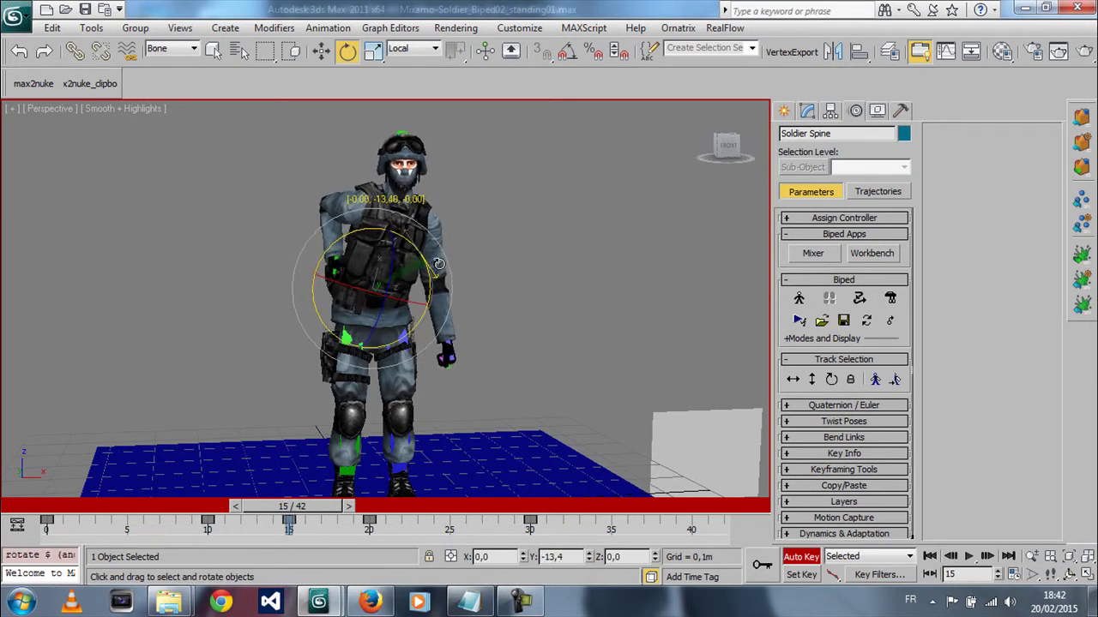
drag(404, 261, 400, 258)
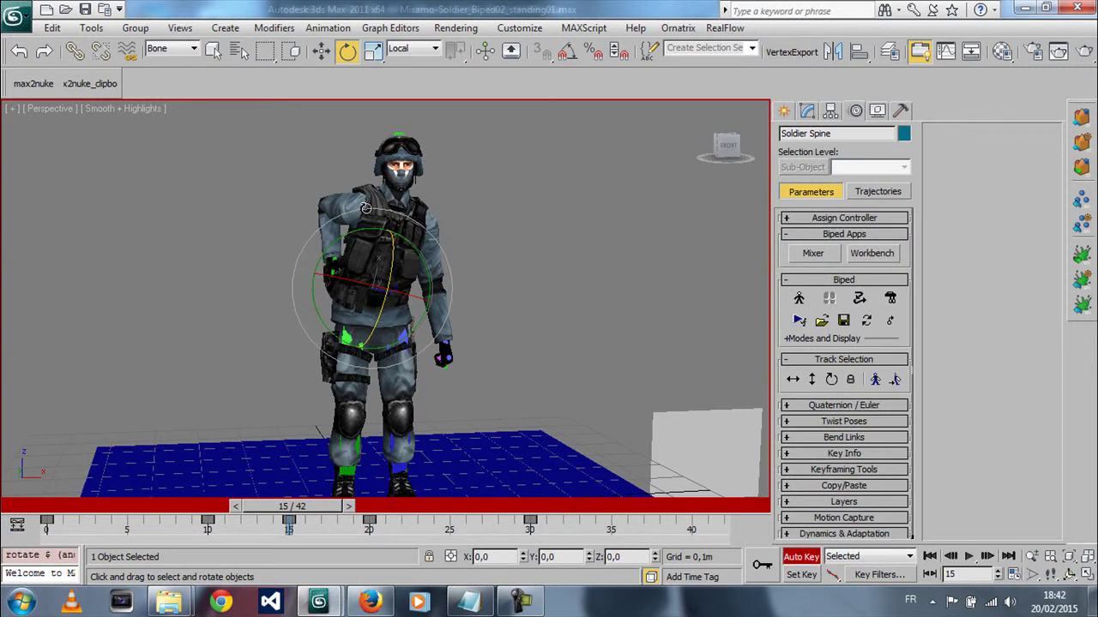
Step: Rotate the right upper arm to reach for the pistol, checking the pose at frame 13
click(334, 206)
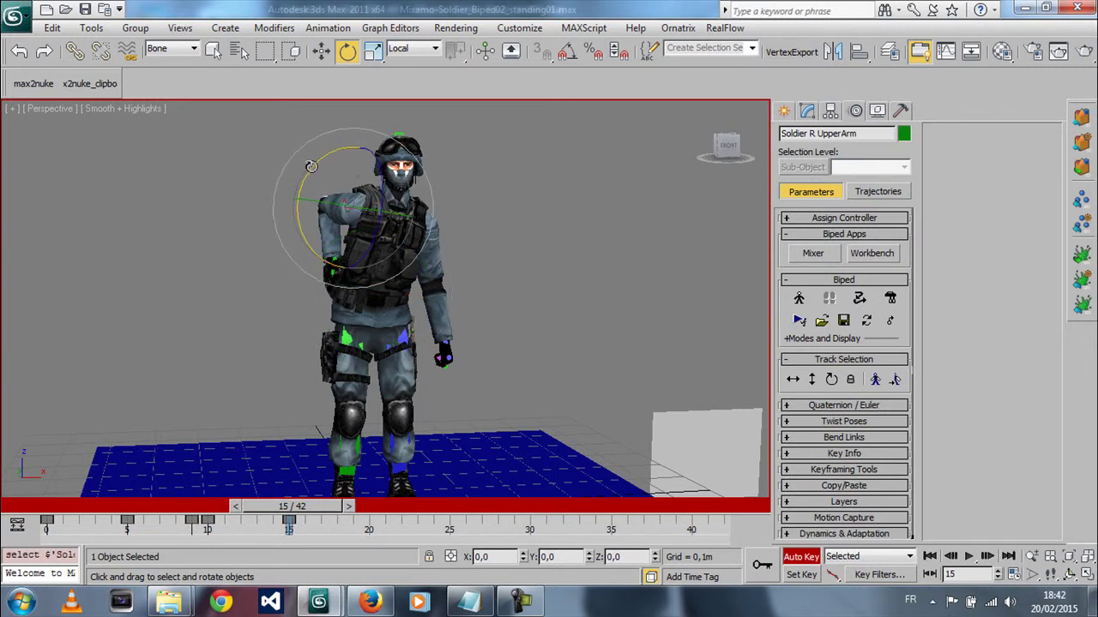
drag(314, 166, 351, 171)
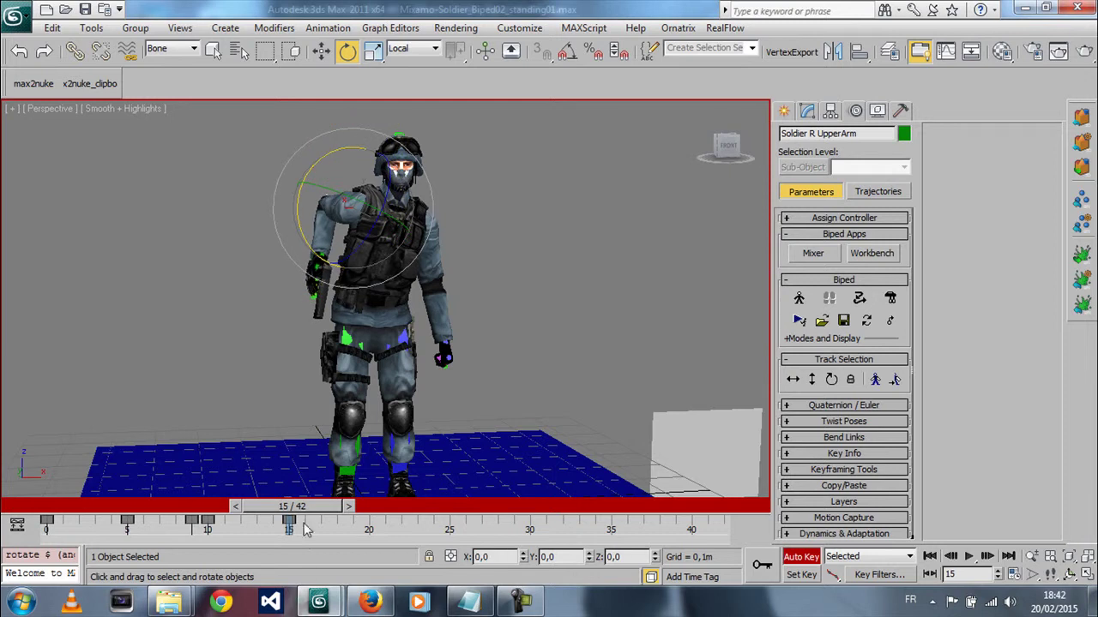
mouse_move(292, 506)
mouse_down()
mouse_move(201, 506)
mouse_move(269, 505)
mouse_move(231, 506)
mouse_move(249, 506)
mouse_up()
key(e)
click(473, 261)
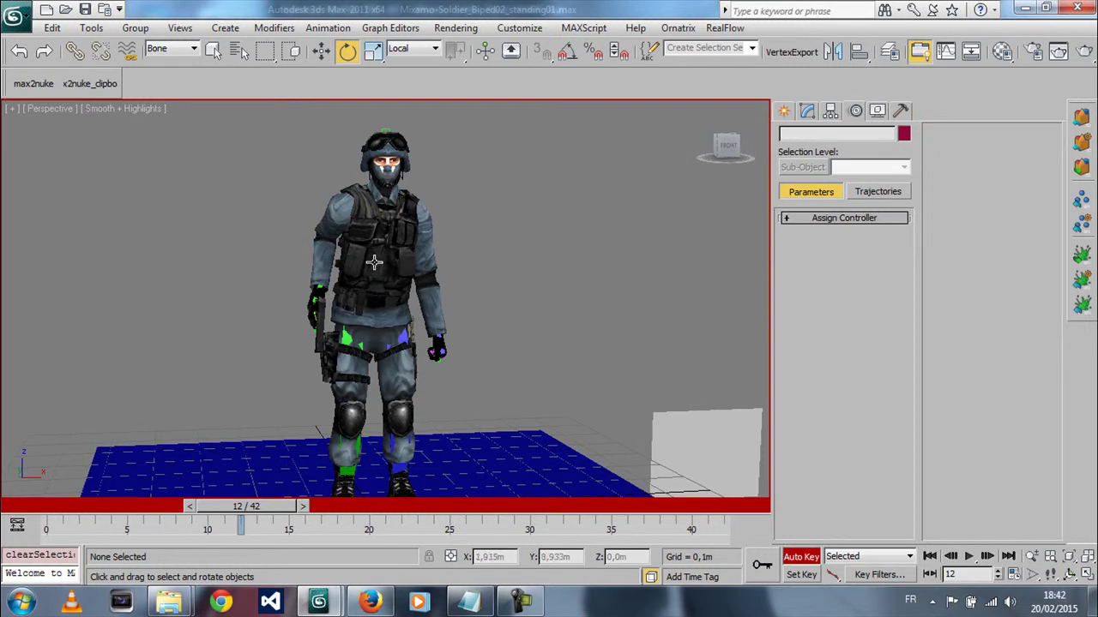
Step: Copy the spine's frame 10 key to frame 12 and shift the later keys two frames earlier
click(374, 263)
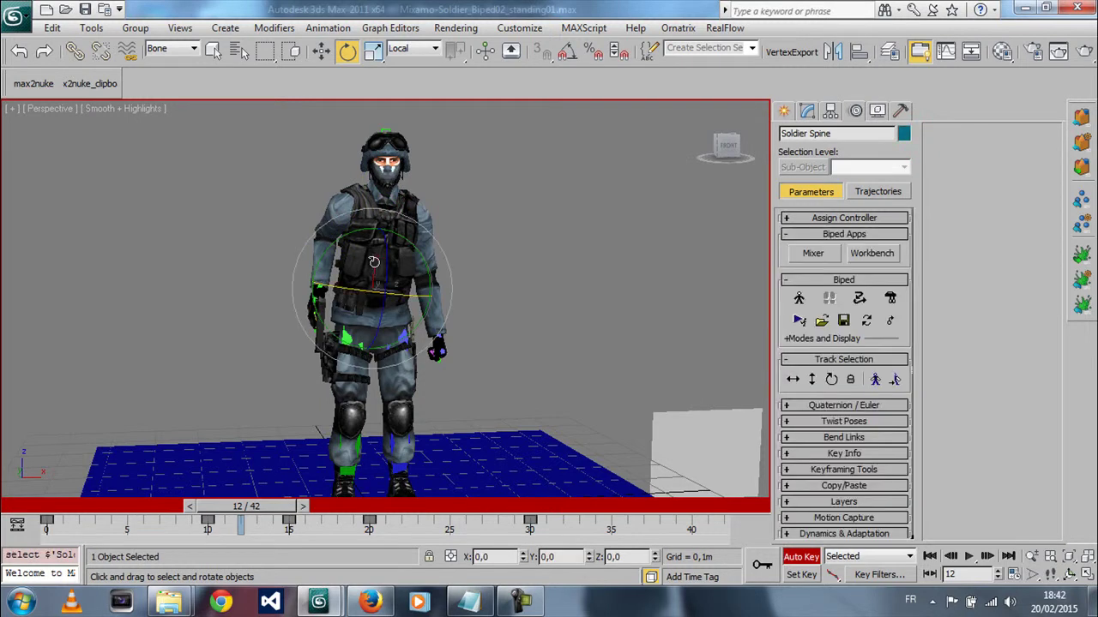
click(207, 529)
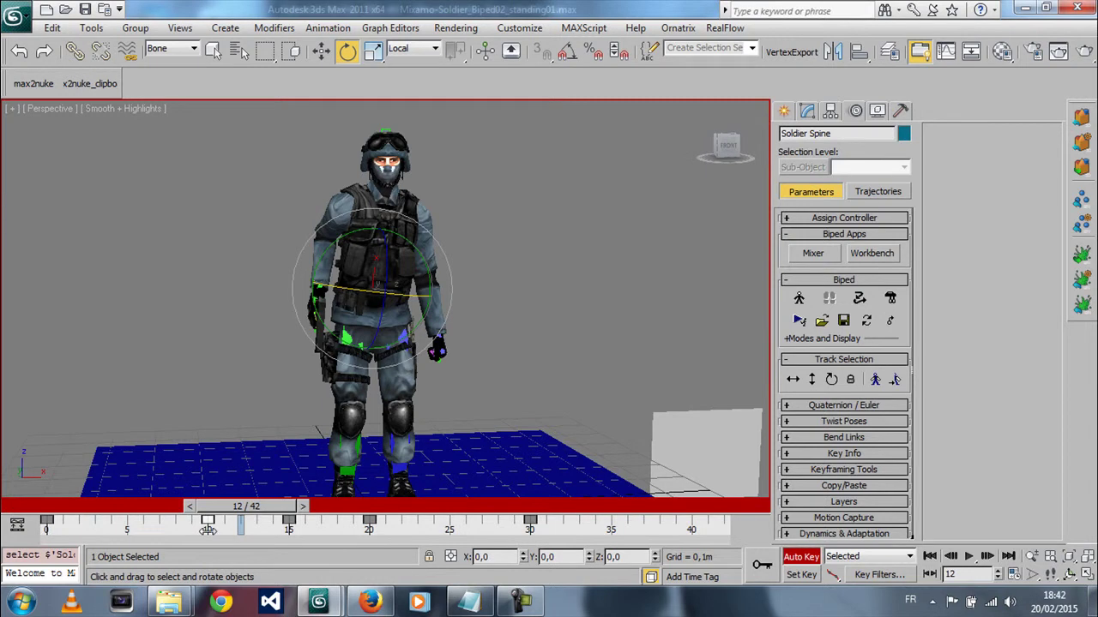
mouse_move(206, 529)
shift+mouse_down()
mouse_move(240, 530)
mouse_move(224, 508)
shift+mouse_up()
key(e)
mouse_move(300, 518)
mouse_down()
mouse_move(272, 538)
mouse_move(222, 535)
mouse_move(254, 532)
mouse_up()
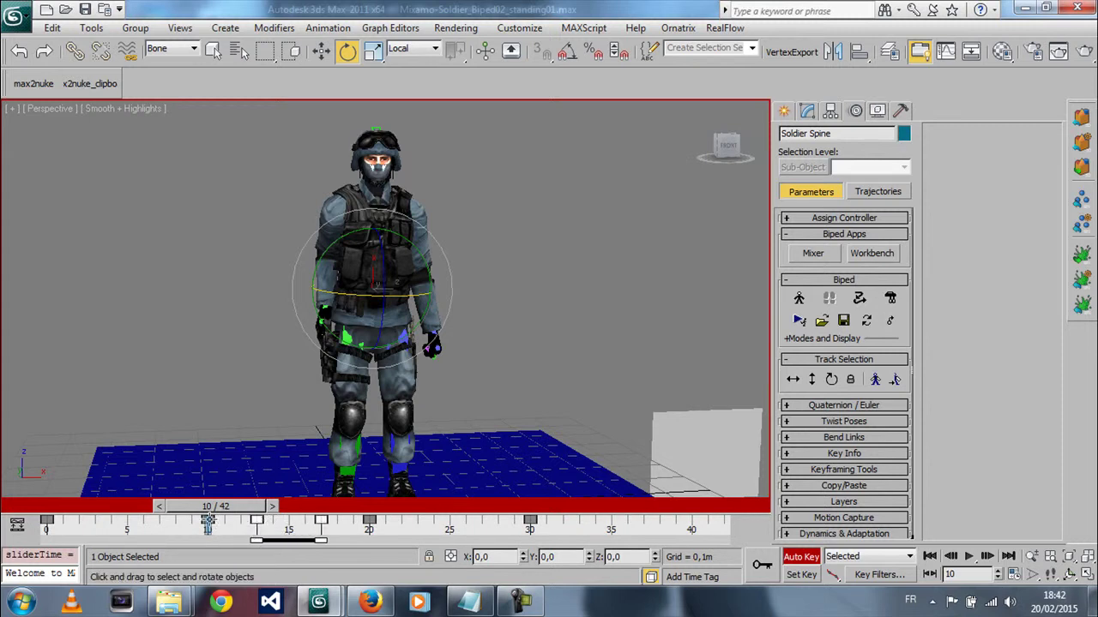
mouse_move(227, 507)
mouse_down()
mouse_move(271, 509)
mouse_move(227, 532)
mouse_move(219, 507)
mouse_move(240, 512)
mouse_move(221, 515)
mouse_up()
key(e)
click(221, 517)
mouse_move(244, 508)
mouse_down()
mouse_move(222, 523)
mouse_move(246, 521)
mouse_up()
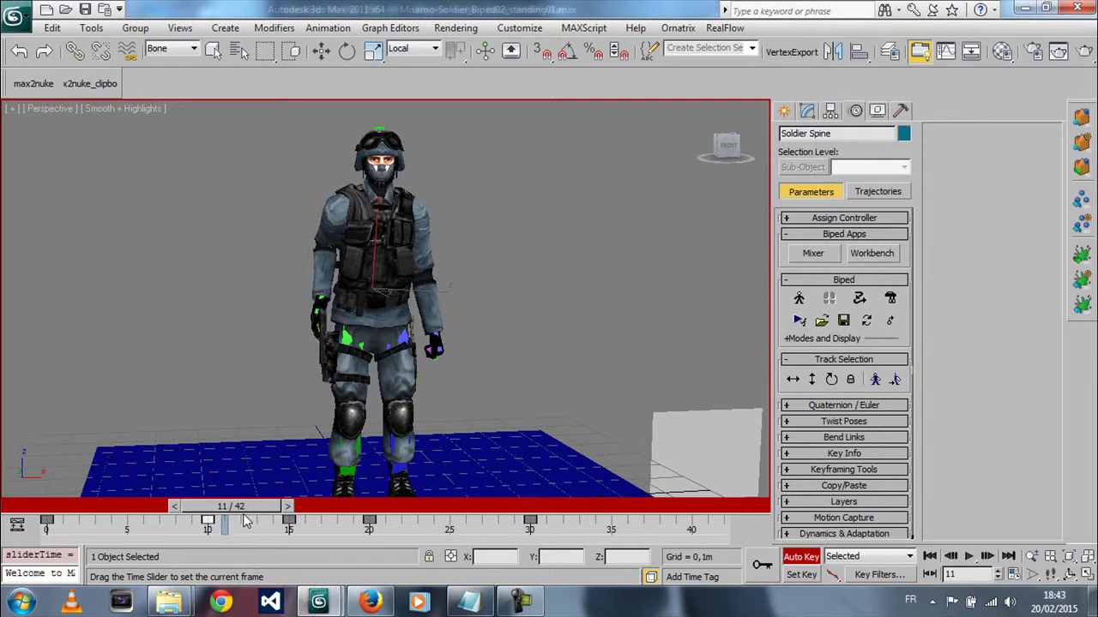
Step: Rotate and twist the right upper arm slightly, checking it from a side view
key(e)
click(297, 211)
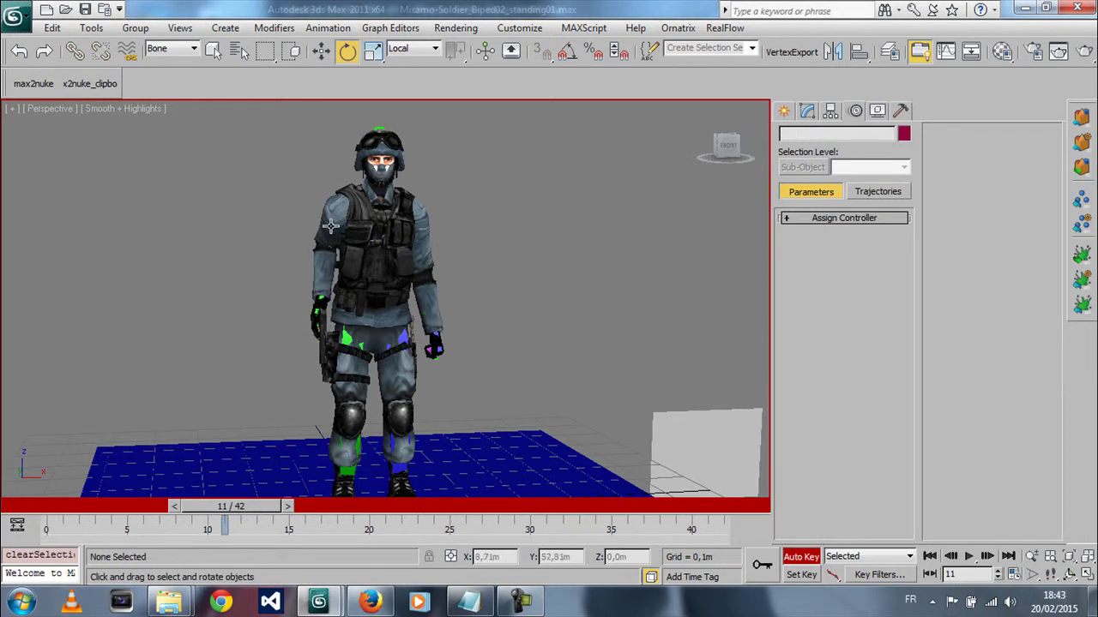
click(330, 229)
drag(301, 251, 303, 254)
mouse_move(253, 513)
mouse_down()
mouse_move(144, 513)
mouse_move(341, 529)
mouse_move(310, 527)
mouse_up()
mouse_move(310, 423)
mouse_down()
mouse_move(418, 361)
mouse_move(377, 367)
mouse_up()
right_click(364, 369)
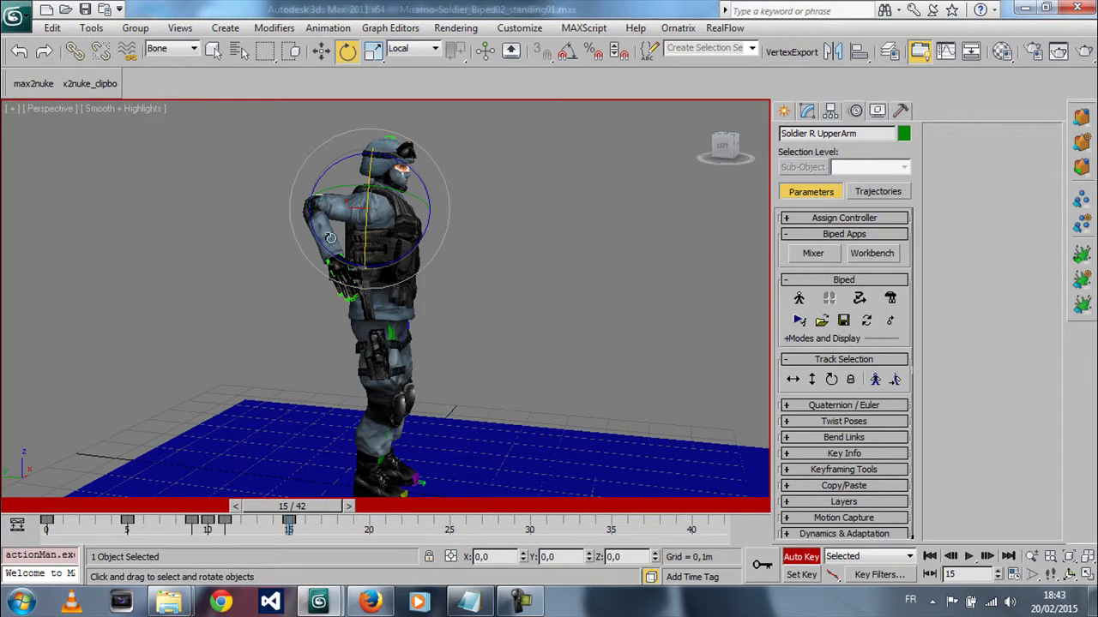
drag(332, 253, 331, 255)
Step: Move the right hand down onto the pistol grip at the hip, then orbit back to front
click(339, 268)
right_click(356, 257)
click(404, 350)
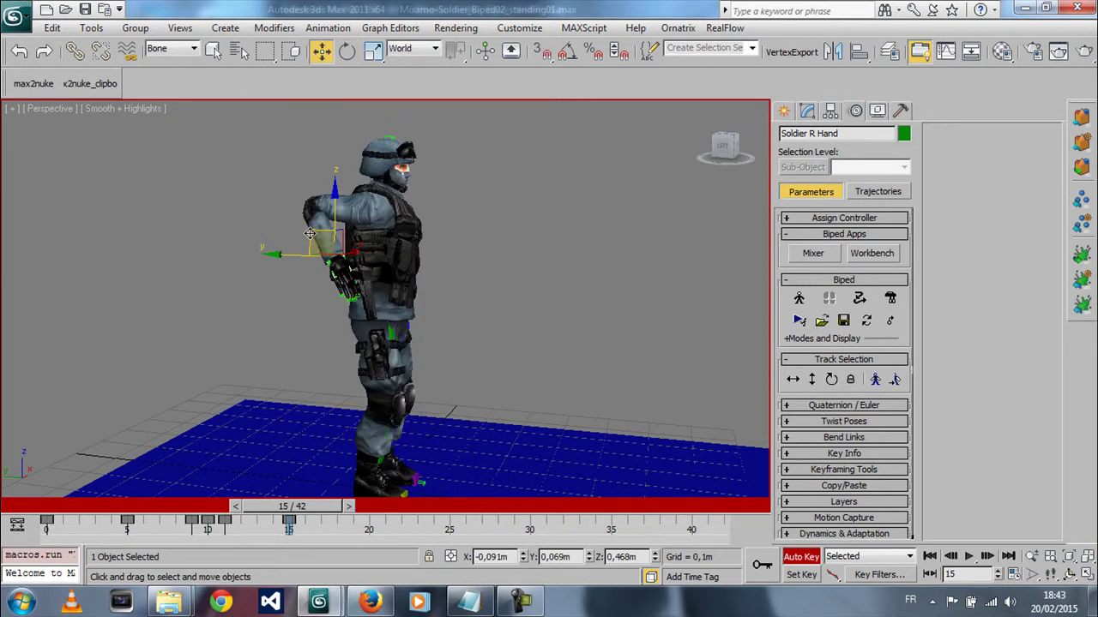
drag(310, 234, 312, 249)
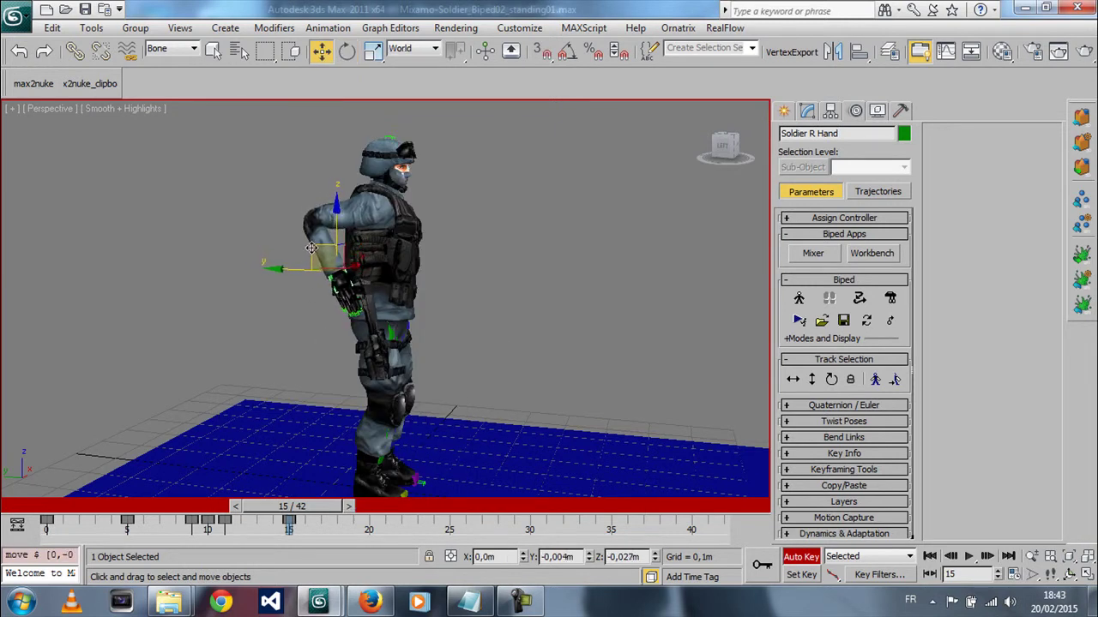
drag(311, 249, 309, 251)
key(e)
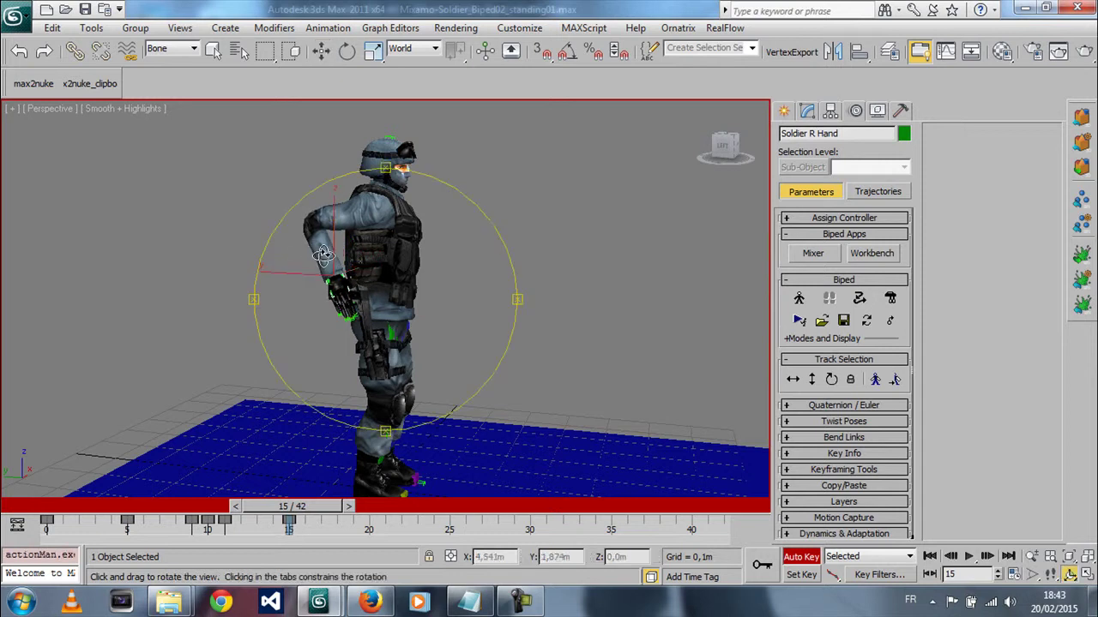
mouse_move(309, 251)
alt+middle_down()
mouse_move(296, 294)
mouse_move(360, 310)
alt+middle_up()
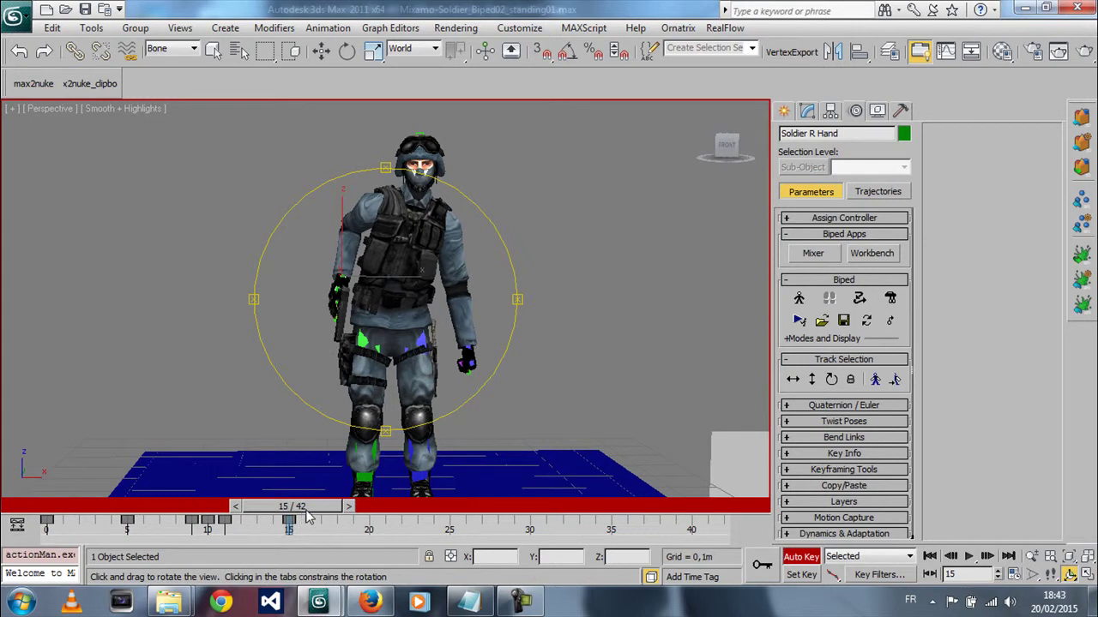
Step: Select Soldier Head, check its motion around frames 12–13, and orbit to a side view
mouse_move(308, 516)
mouse_down()
mouse_move(180, 516)
mouse_move(307, 518)
mouse_up()
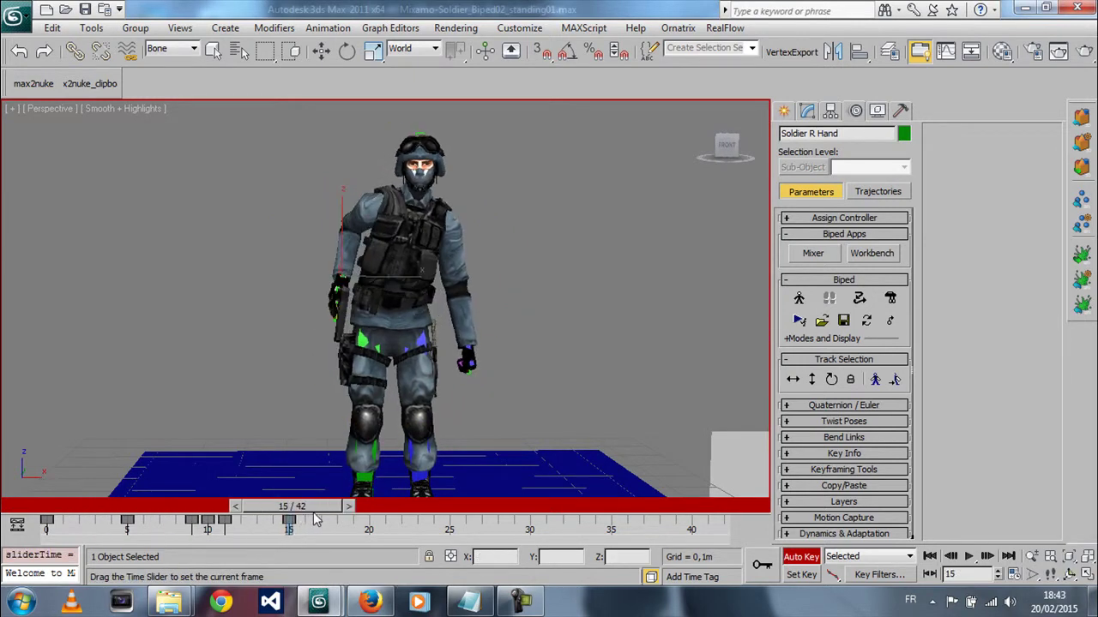
key(w)
click(421, 174)
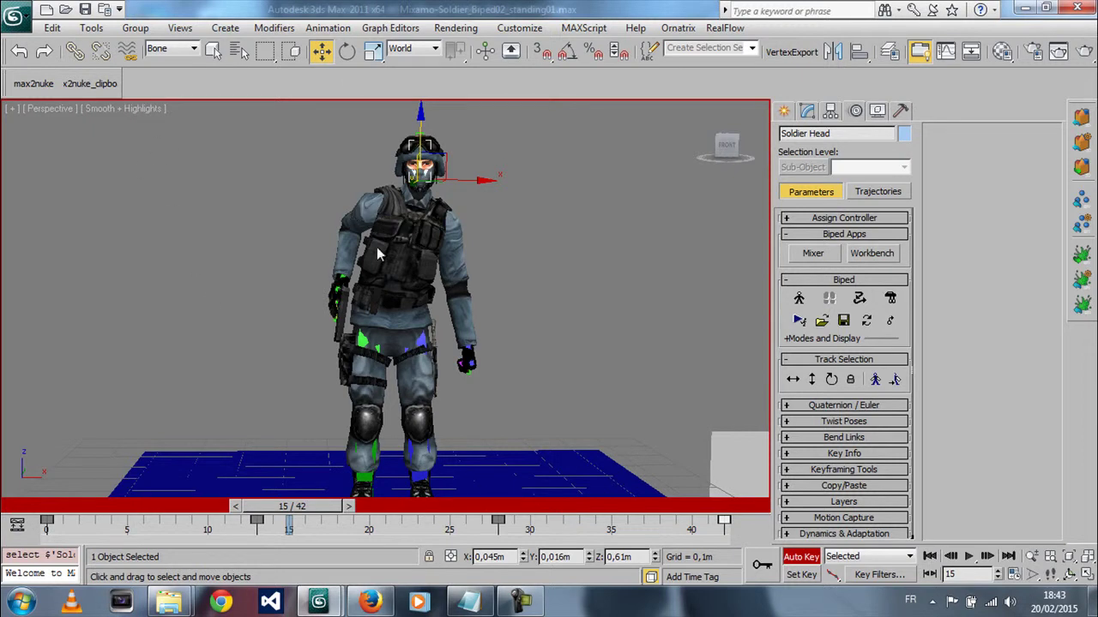
mouse_move(294, 507)
mouse_down()
mouse_move(253, 520)
mouse_move(388, 517)
mouse_up()
key(w)
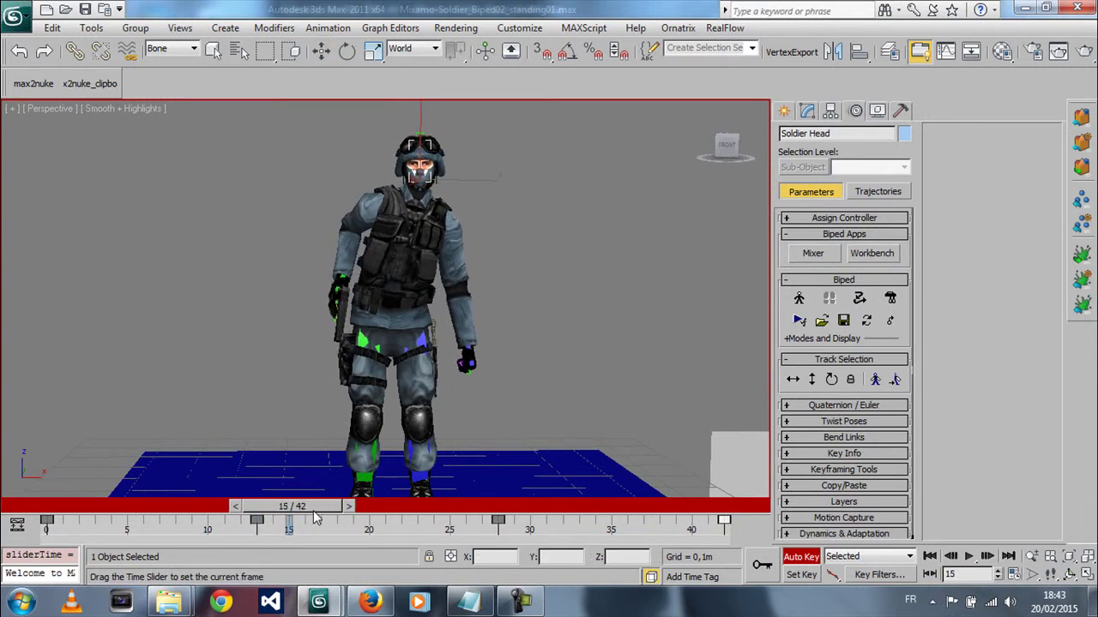
key(ctrl+r)
drag(403, 334, 498, 327)
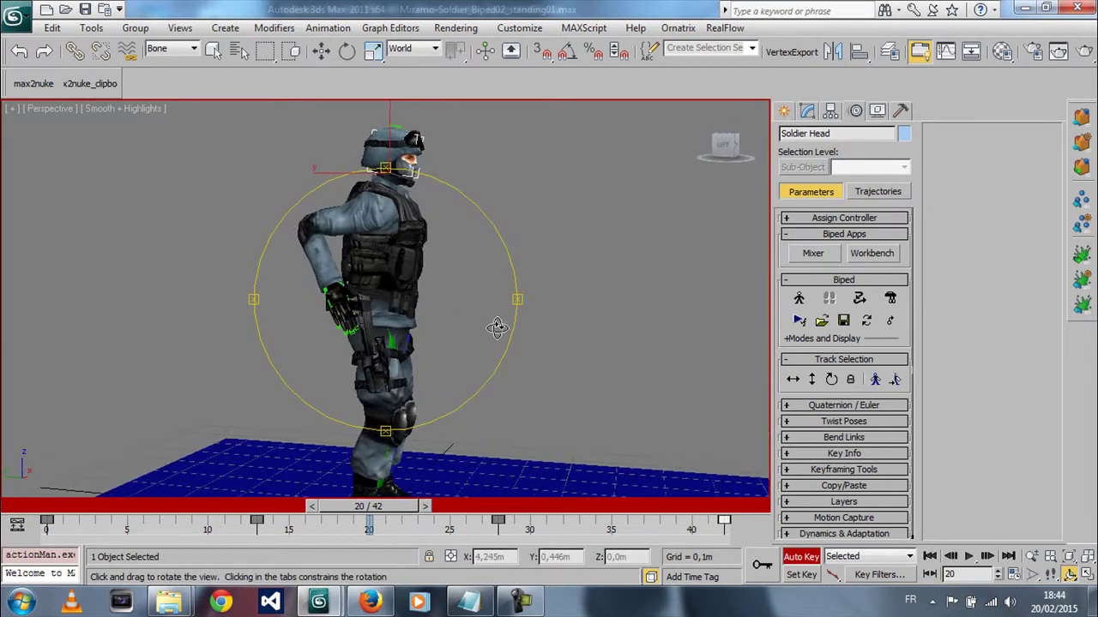
Step: Move the right hand and pistol forward in front of the chest
key(w)
click(327, 290)
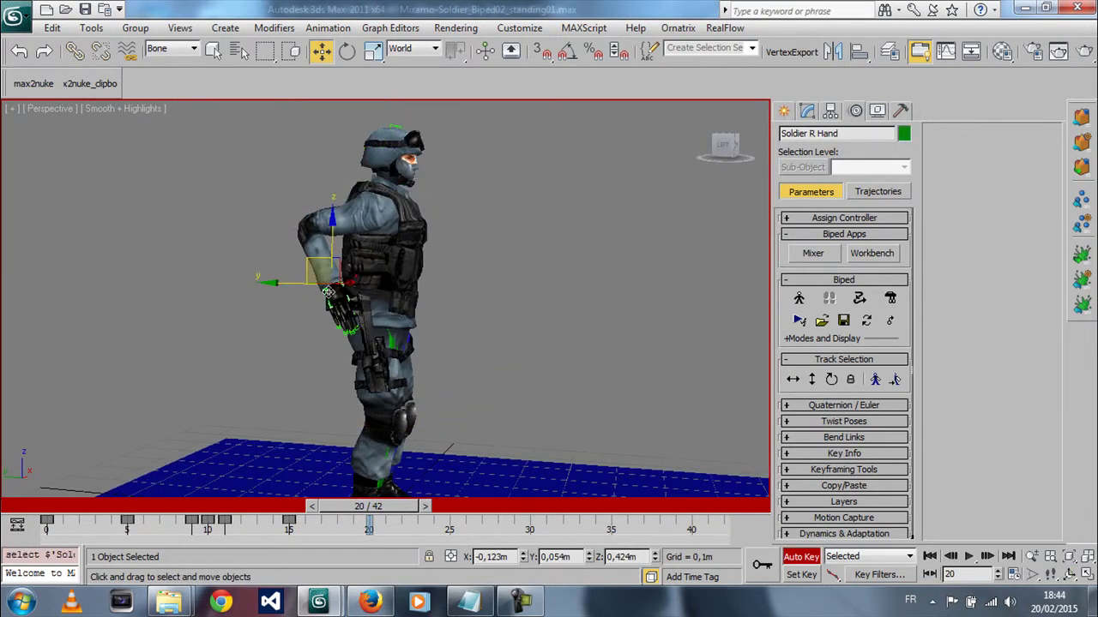
drag(312, 261, 426, 238)
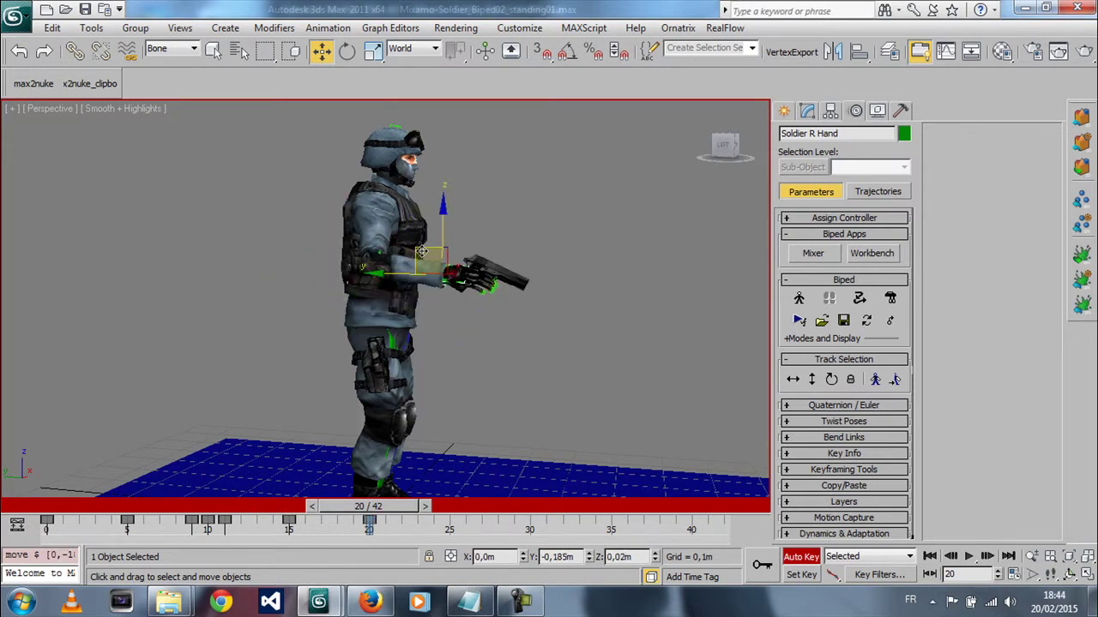
alt+middle_drag(375, 225, 395, 264)
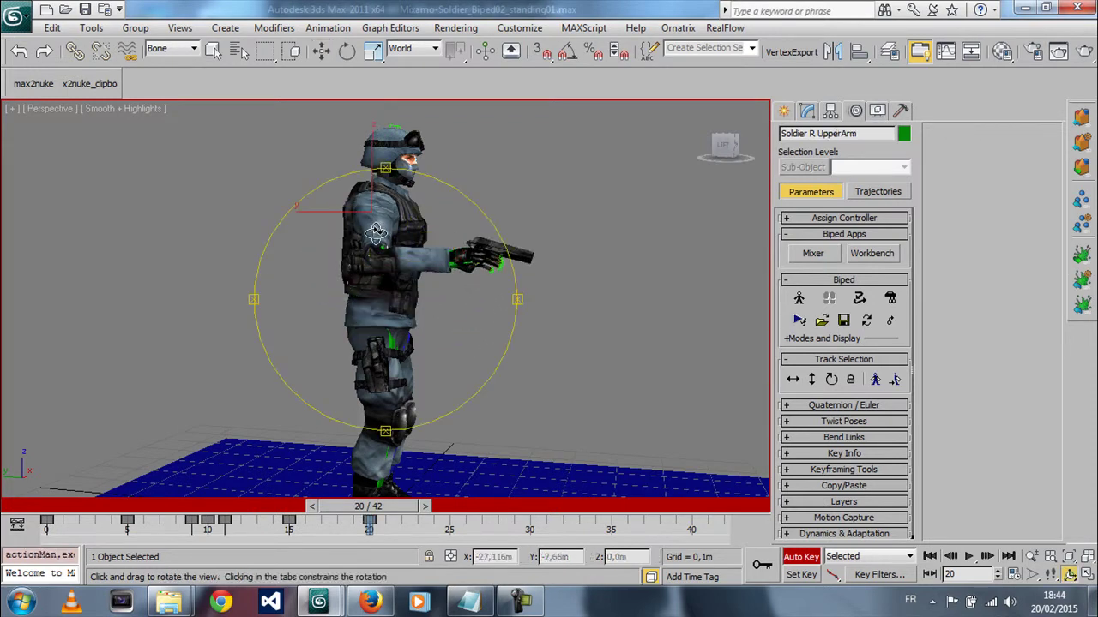
Step: Rotate the right upper arm upward to lift the gun toward an aiming pose
click(395, 264)
right_click(373, 237)
click(382, 251)
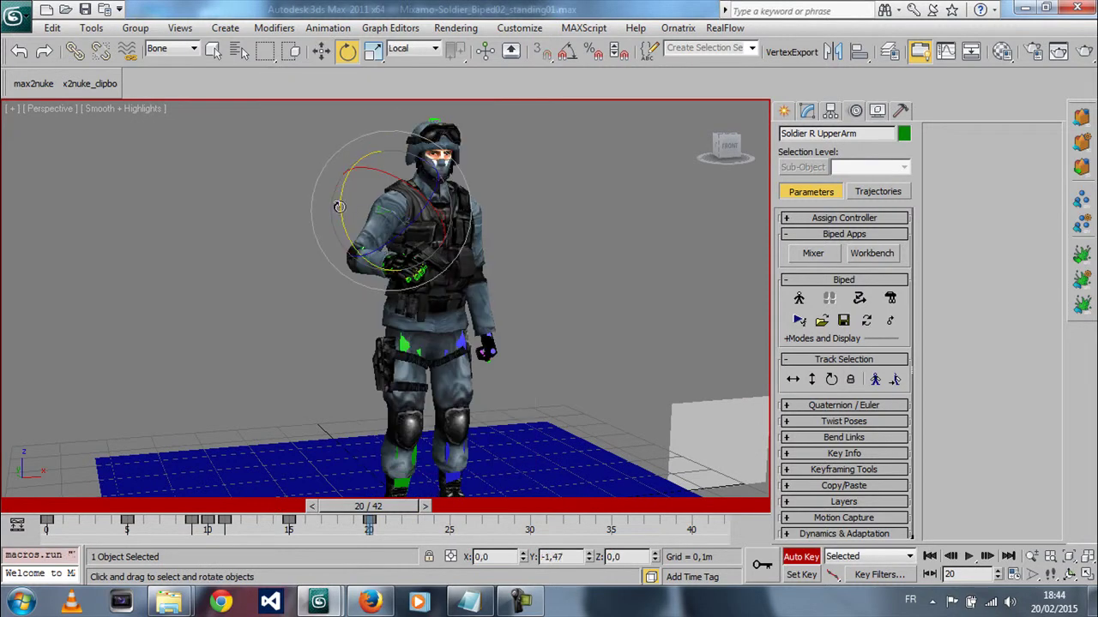
drag(342, 198, 382, 208)
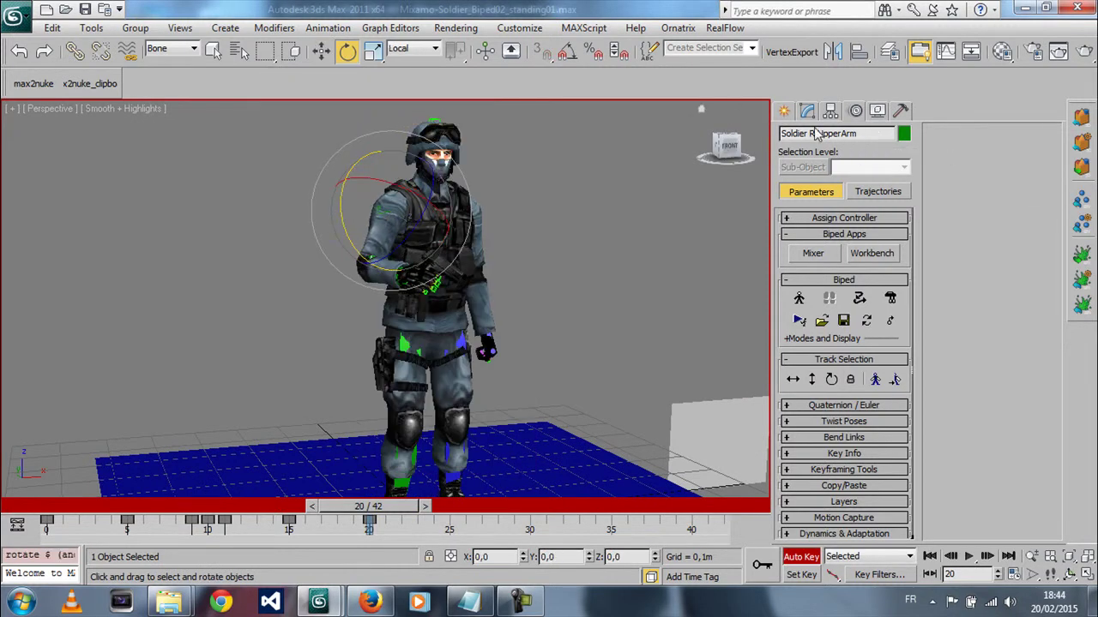
drag(349, 240, 372, 196)
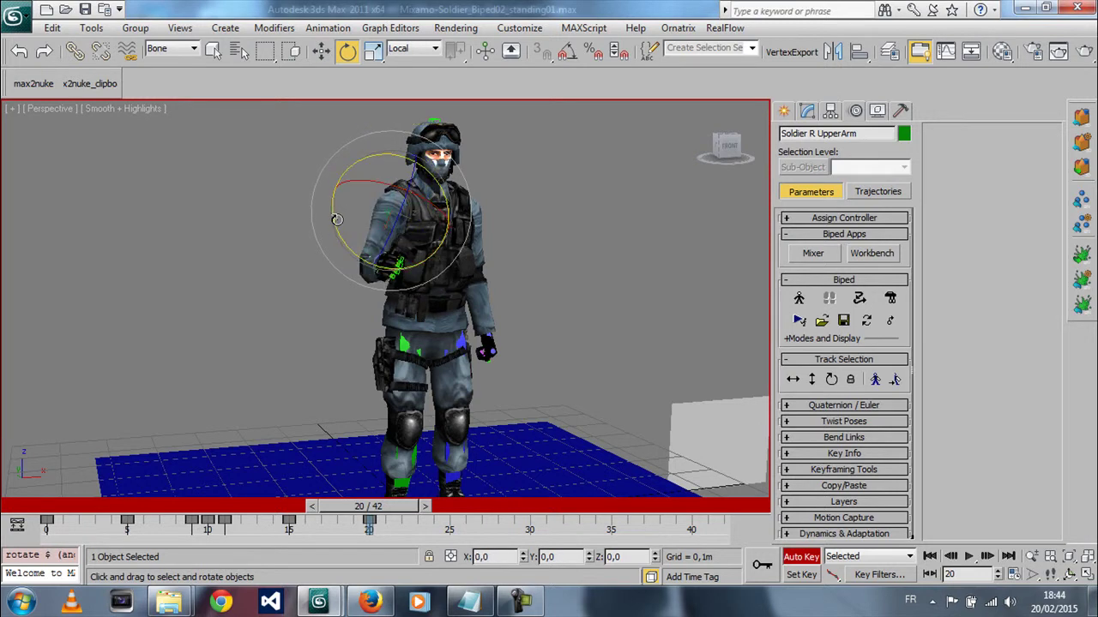
mouse_move(377, 224)
alt+middle_down()
mouse_move(379, 297)
mouse_move(453, 342)
mouse_move(421, 357)
mouse_move(341, 350)
alt+middle_up()
Step: Lower the right hand slightly and turn it so the gun aims forward
click(423, 364)
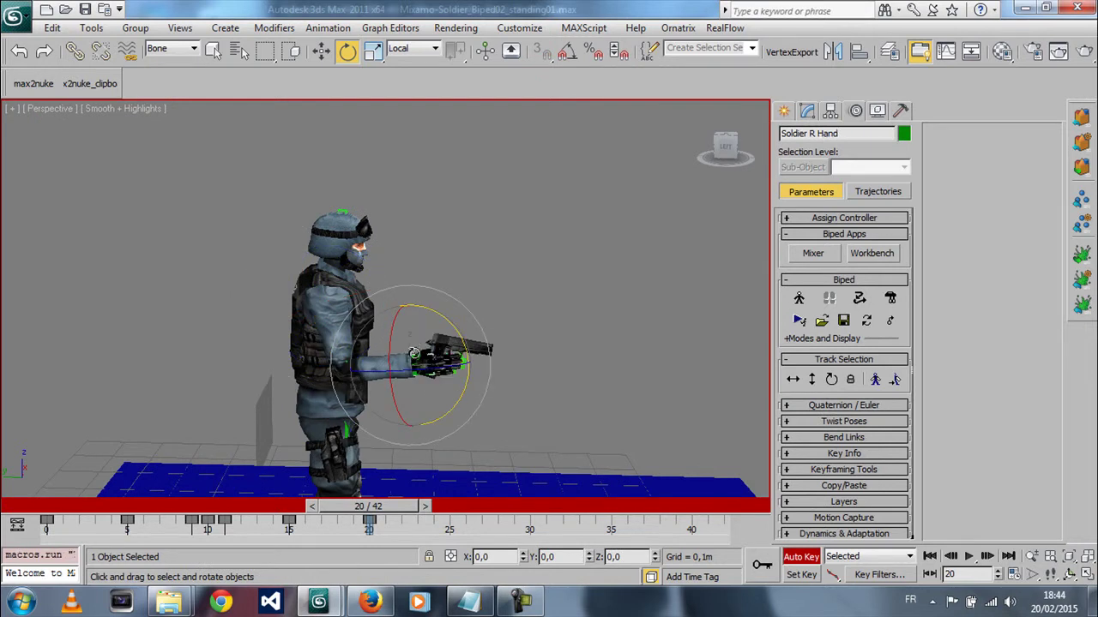
right_click(420, 350)
click(444, 369)
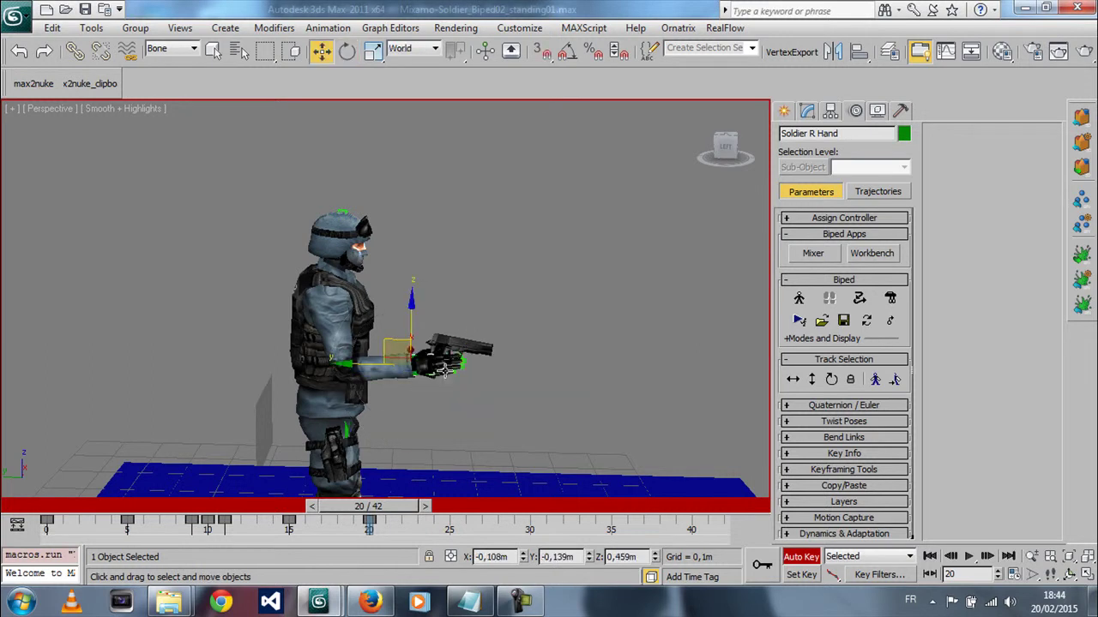
drag(390, 344, 383, 358)
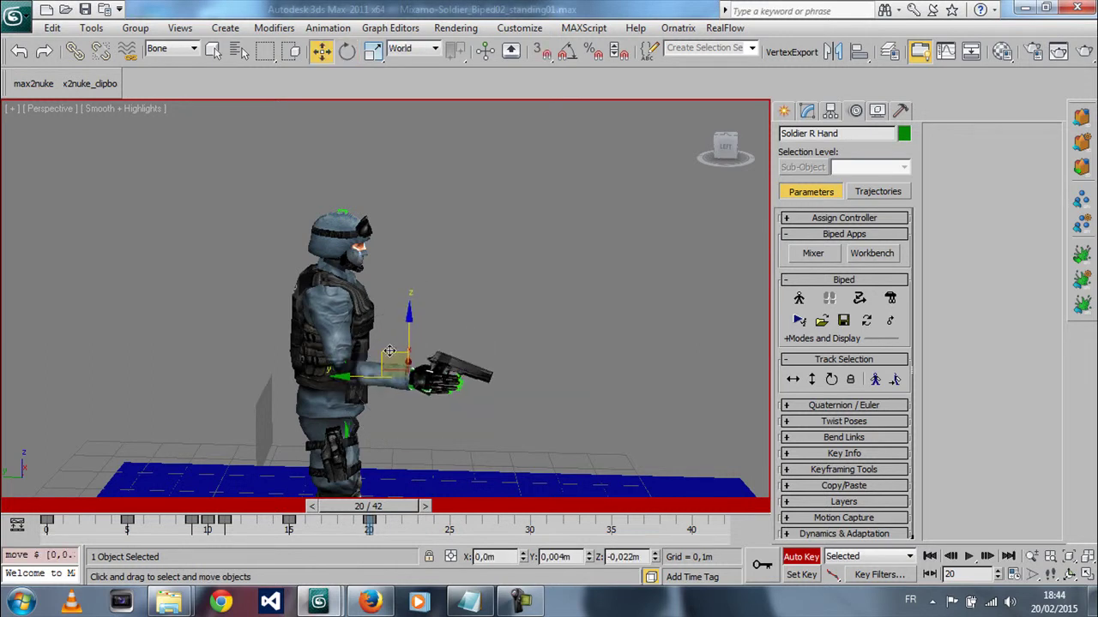
right_click(420, 350)
click(441, 370)
drag(462, 382, 454, 377)
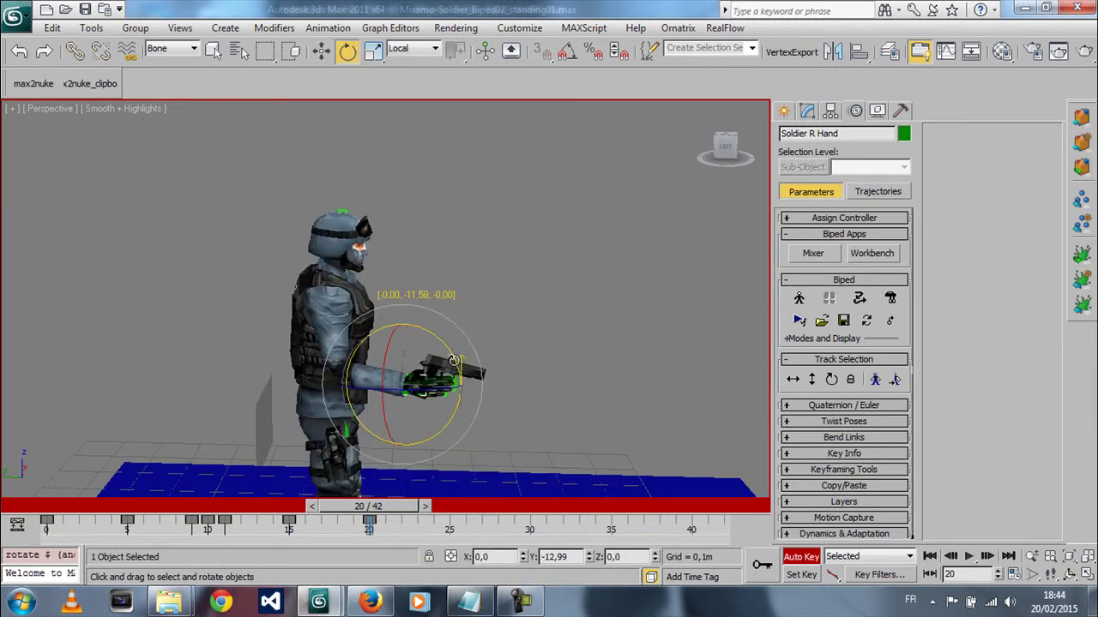
mouse_move(454, 378)
alt+middle_down()
mouse_move(218, 349)
mouse_move(564, 386)
alt+middle_up()
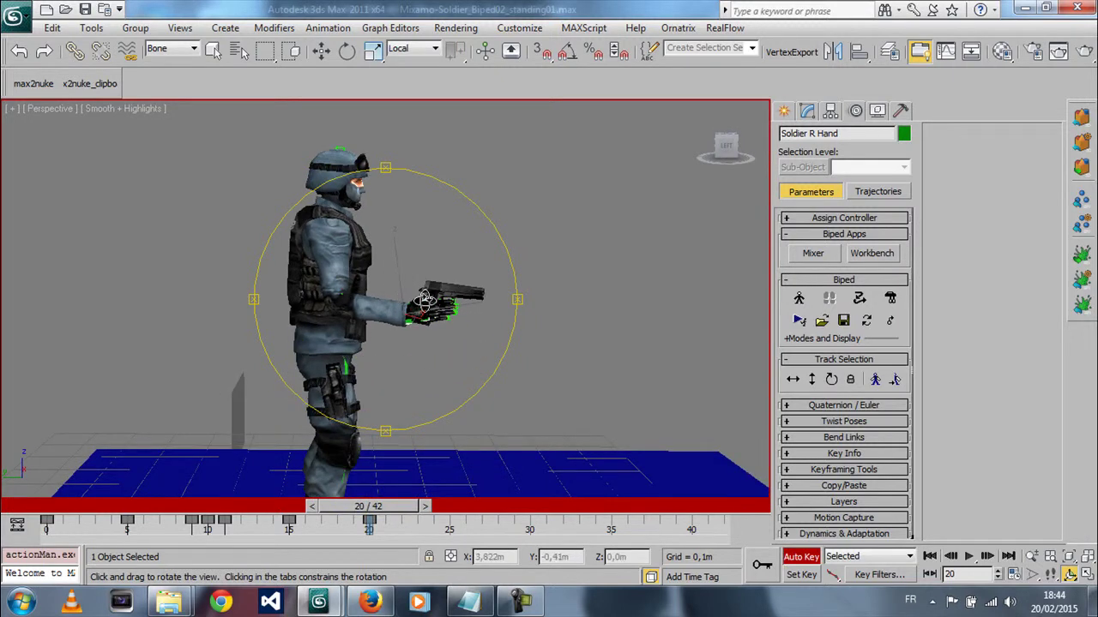
Step: Orbit to a front view of the soldier and play back the animation
mouse_move(407, 290)
alt+middle_down()
mouse_move(300, 318)
mouse_move(406, 322)
alt+middle_up()
drag(407, 321, 640, 416)
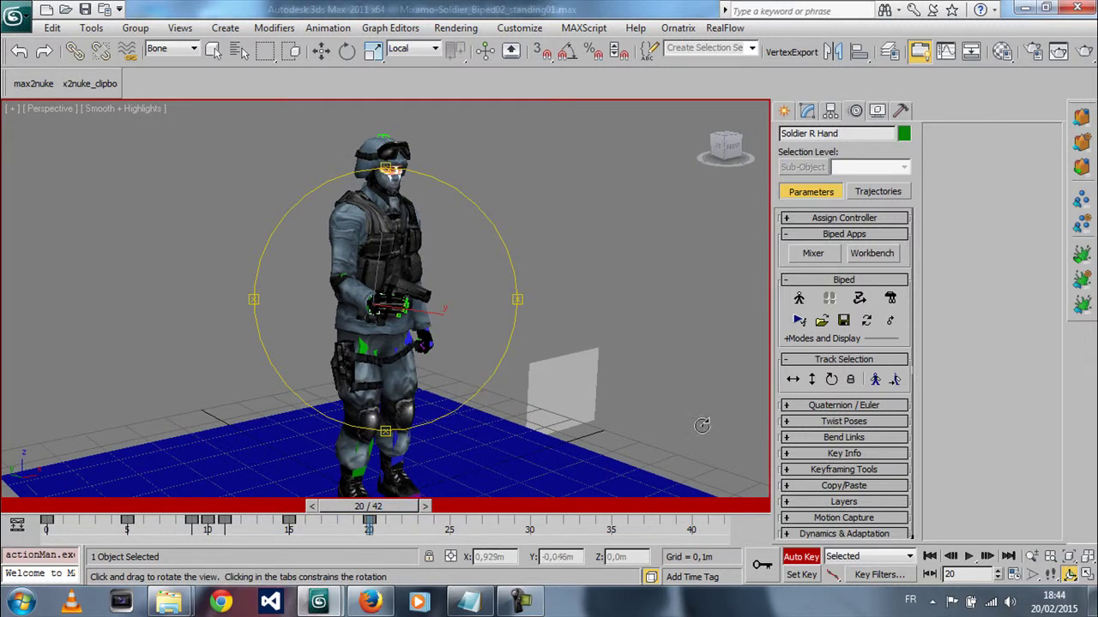
click(970, 556)
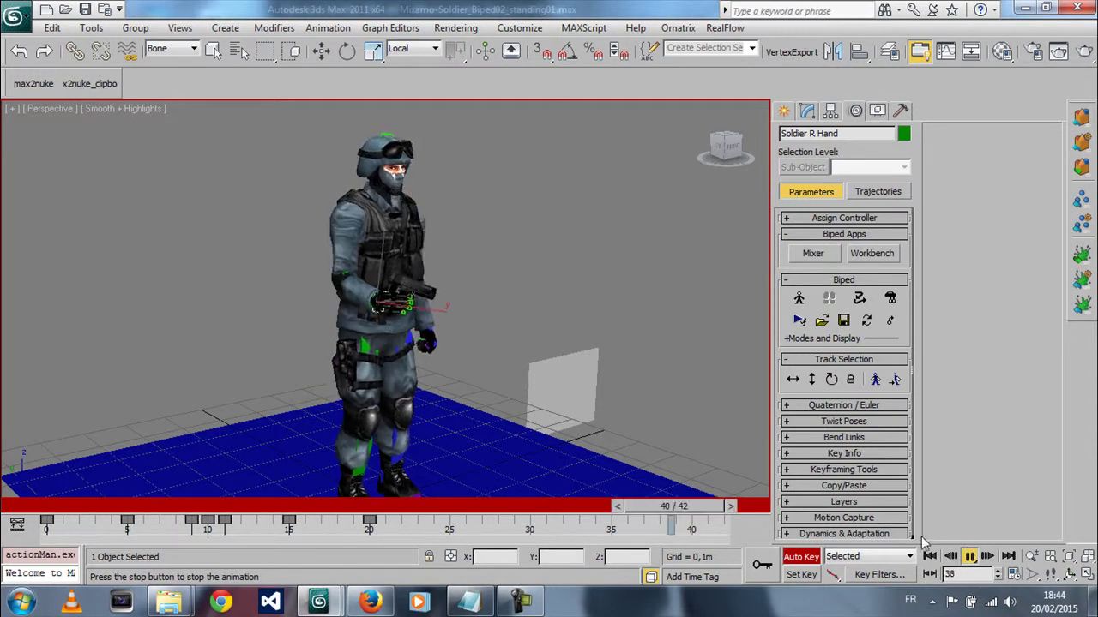
Step: Stop playback and scrub to frame 11 from a side view, where the hand grips the holster
click(970, 557)
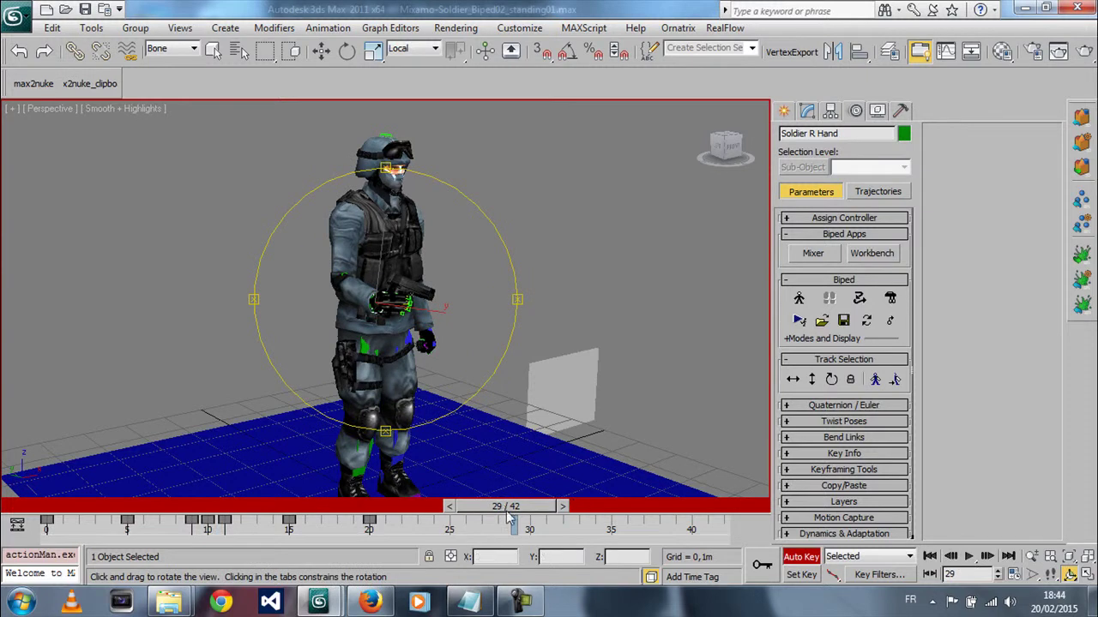
drag(504, 511, 60, 506)
mouse_move(463, 352)
mouse_down()
mouse_move(400, 350)
mouse_move(281, 490)
mouse_up()
scroll(401, 351, up, 5)
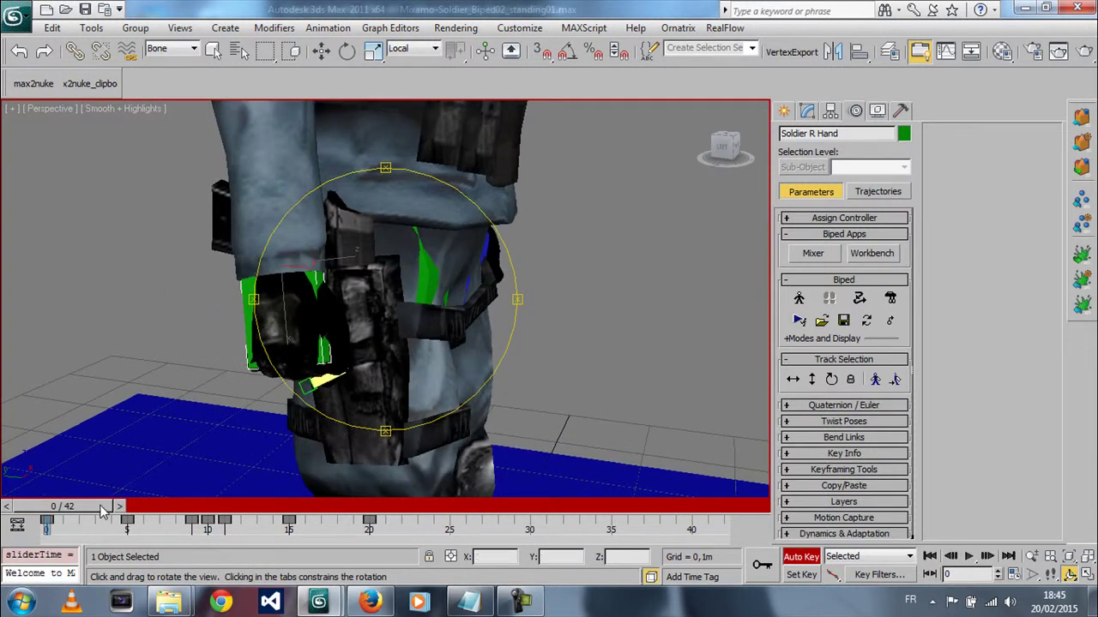
drag(124, 511, 259, 523)
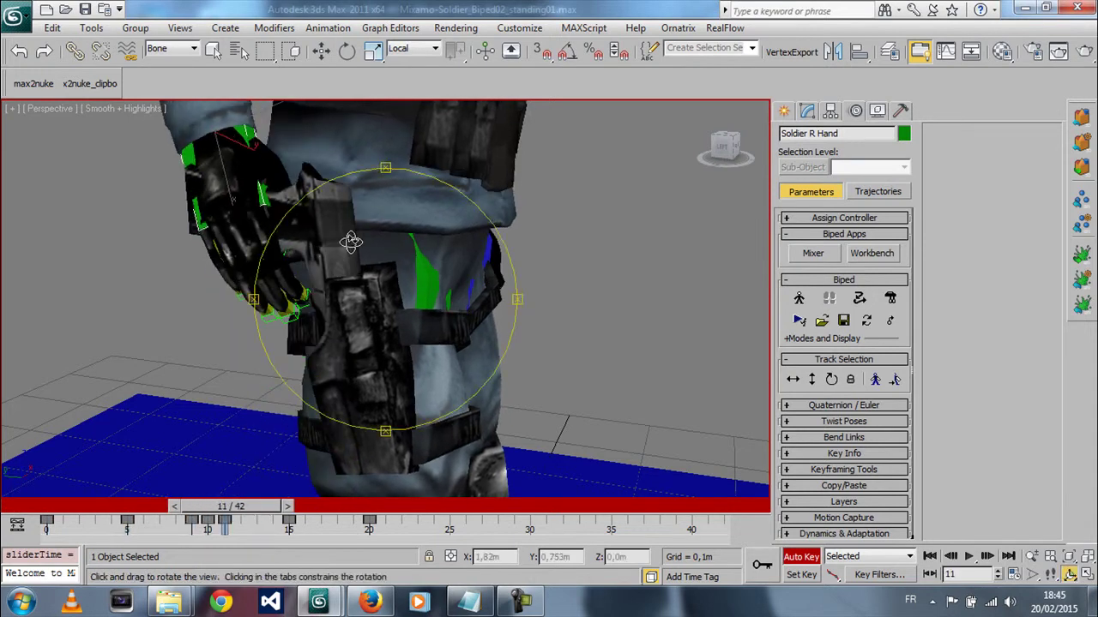
Step: Try rotating the right thigh about 2 degrees at frame 13, then undo it
key(e)
click(333, 234)
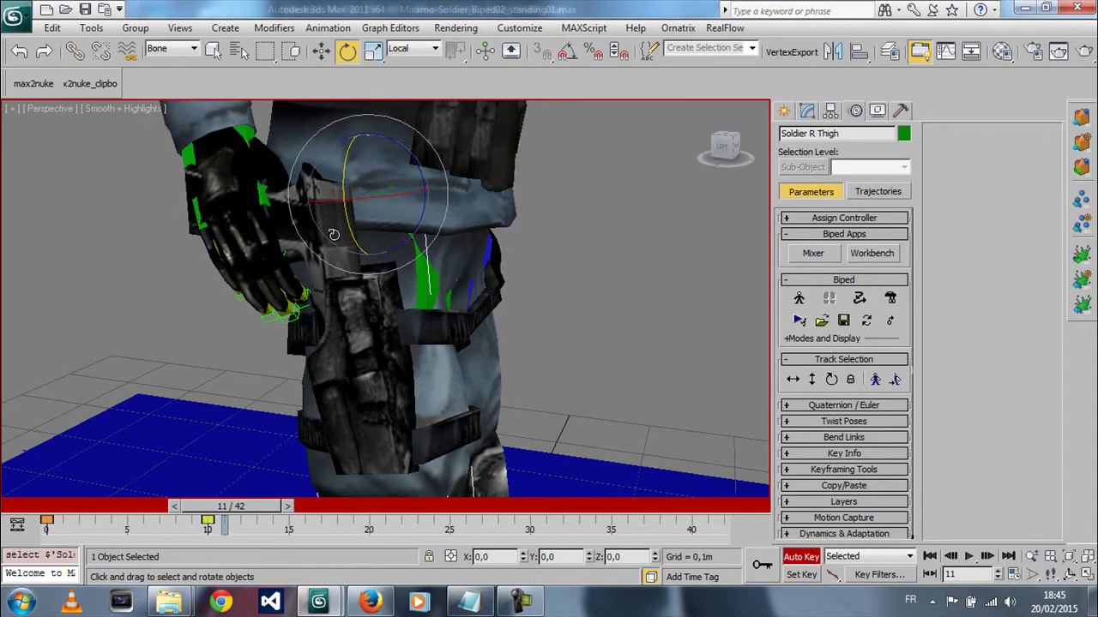
drag(240, 510, 276, 511)
key(e)
drag(406, 244, 409, 243)
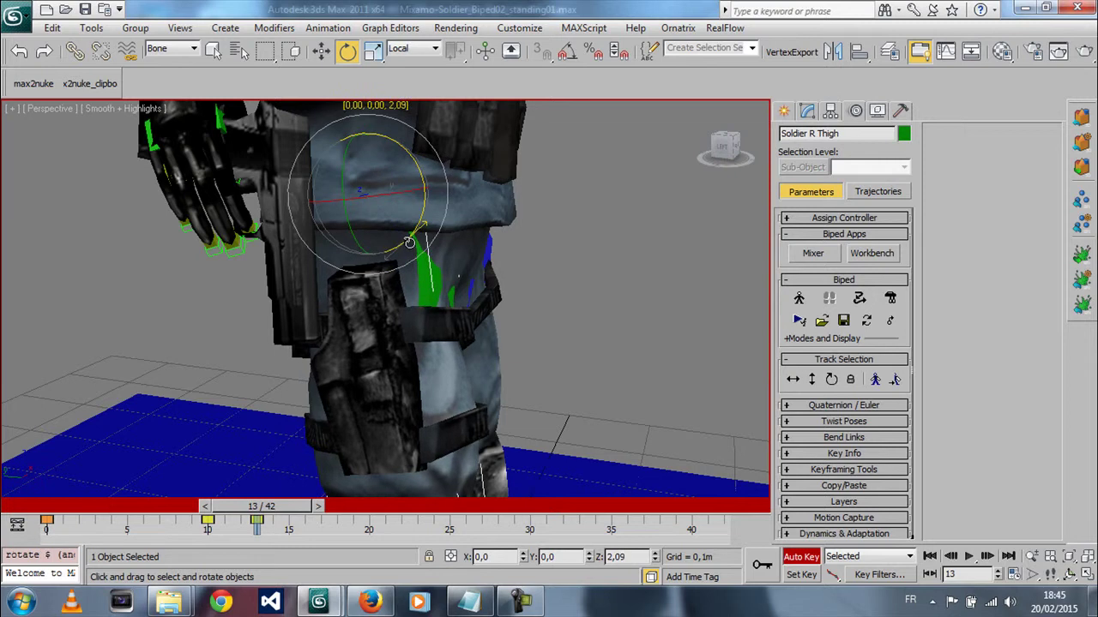
key(ctrl+z)
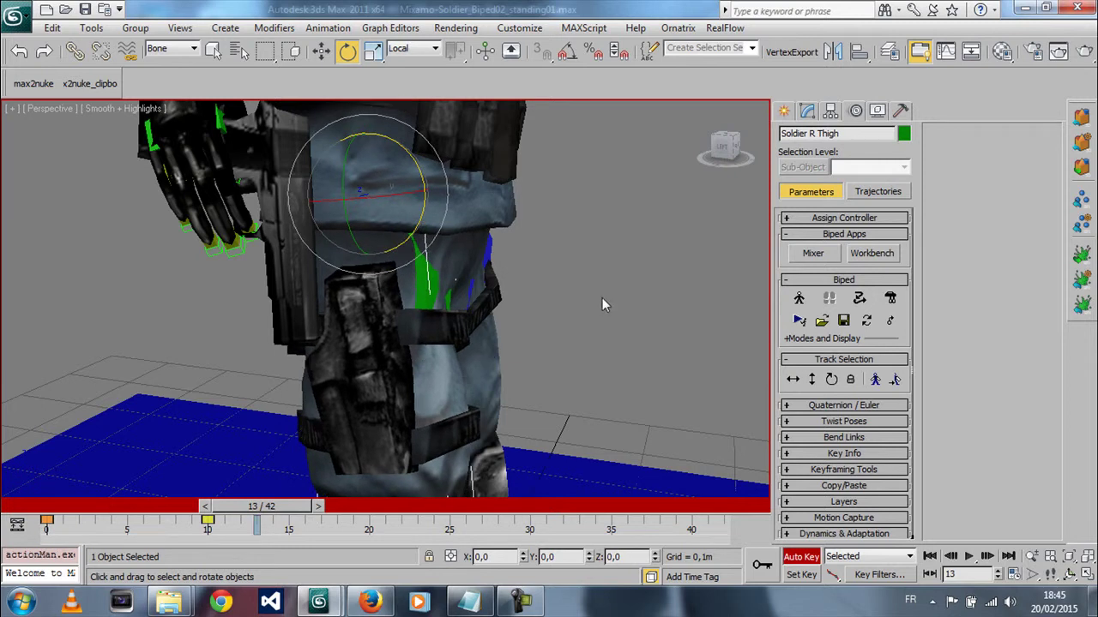
Step: Set the selection filter to All and select the gun
click(602, 300)
click(171, 48)
click(163, 58)
click(288, 230)
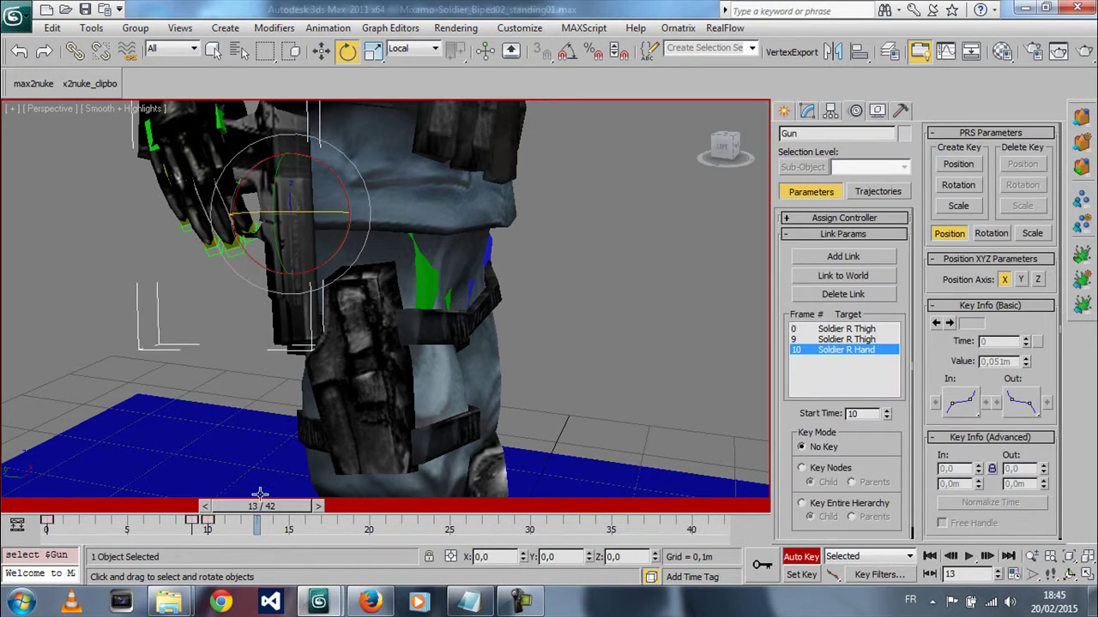
Step: Set a key for the gun at frame 10 and advance to frame 13
drag(265, 508, 217, 508)
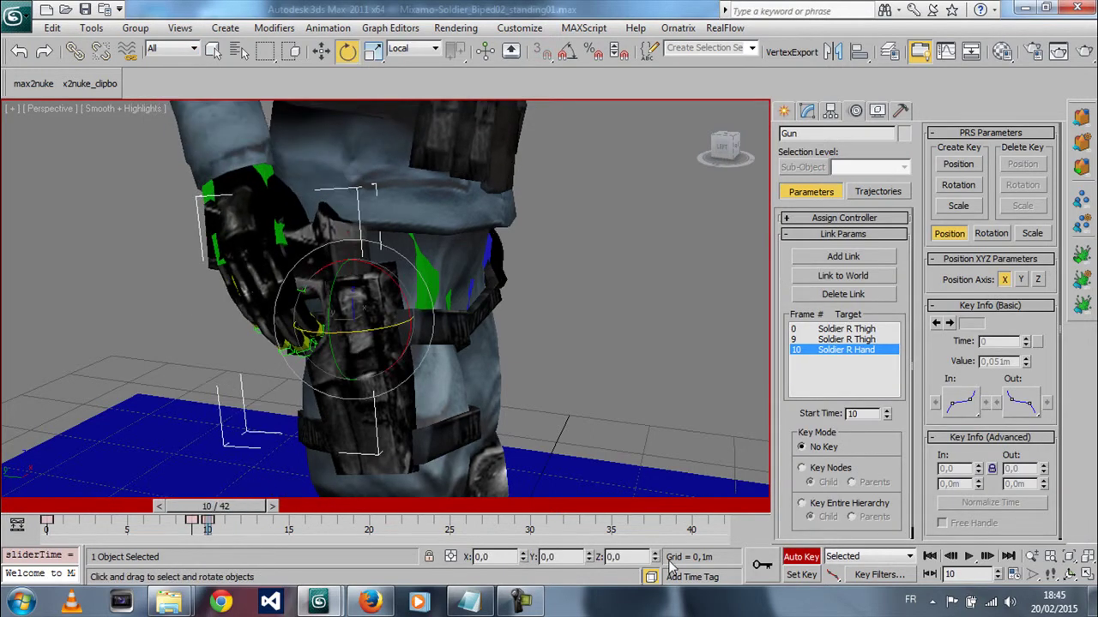
click(758, 570)
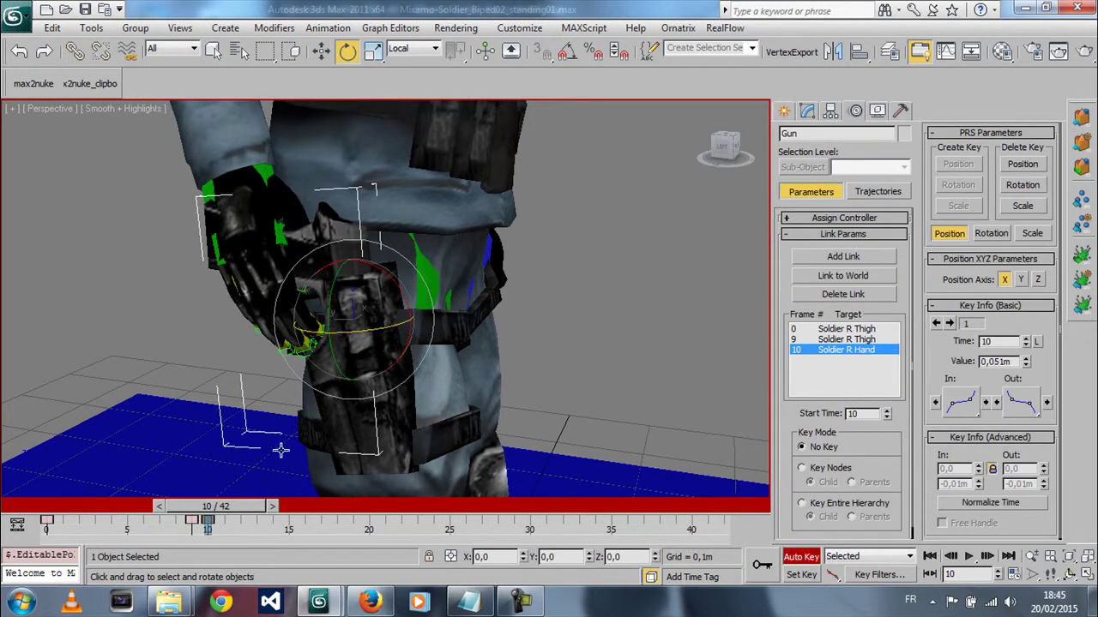
drag(223, 507, 277, 510)
key(e)
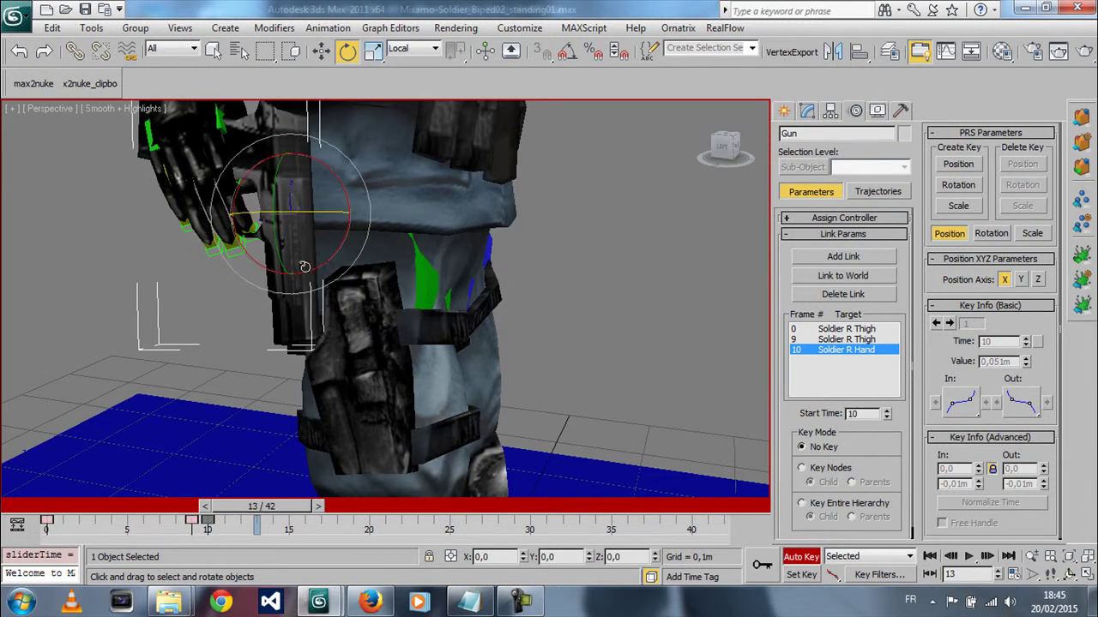
Step: Tilt the gun about -9.5 degrees and nudge it in world space into the hand
drag(308, 268, 324, 267)
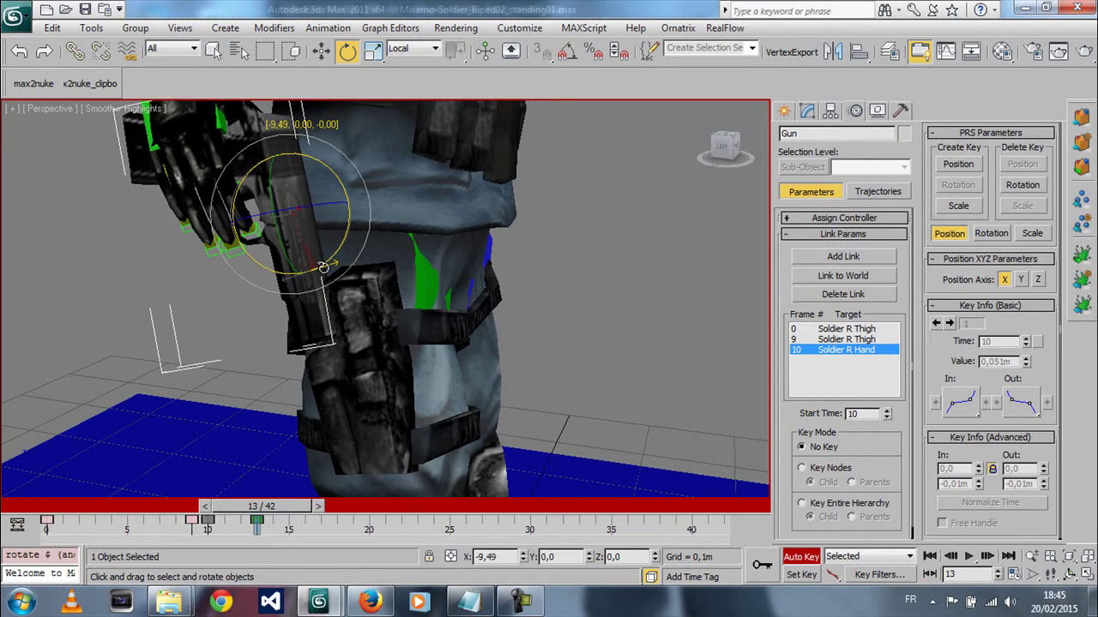
right_click(317, 252)
click(396, 280)
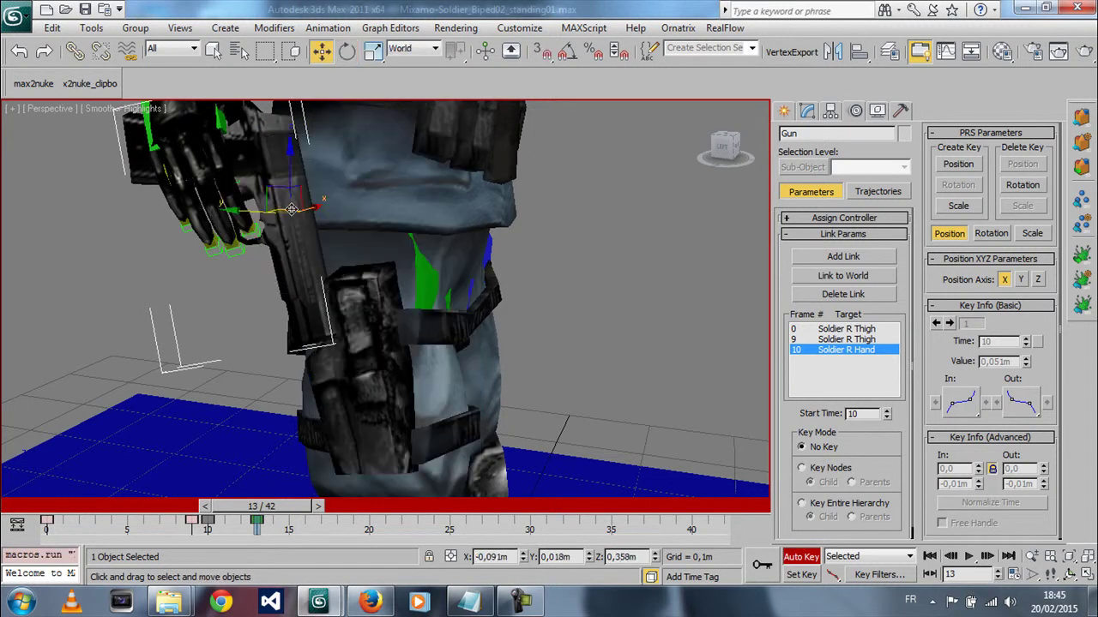
drag(276, 193, 292, 212)
scroll(355, 287, down, 5)
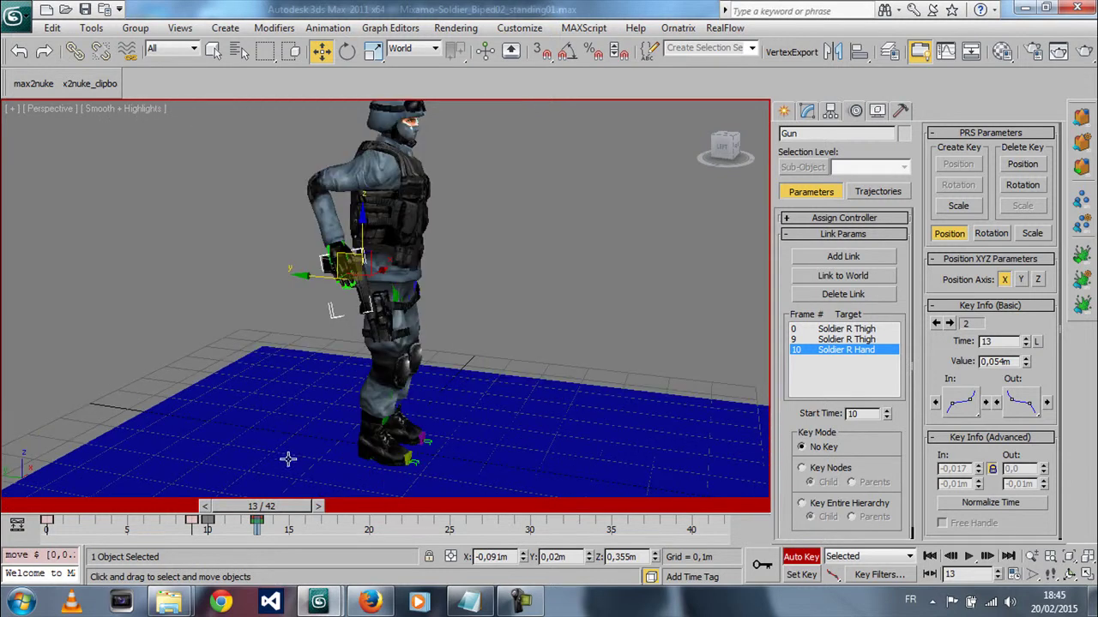
Step: Go to frame 21 and frame the view closely on the gun and hand
drag(270, 513, 400, 505)
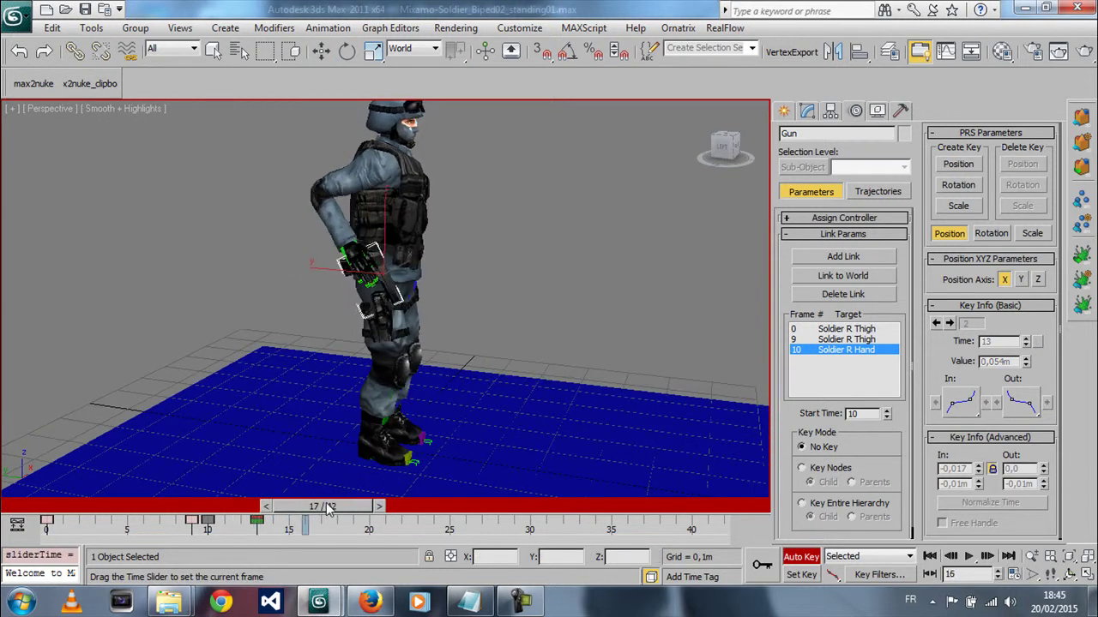
key(w)
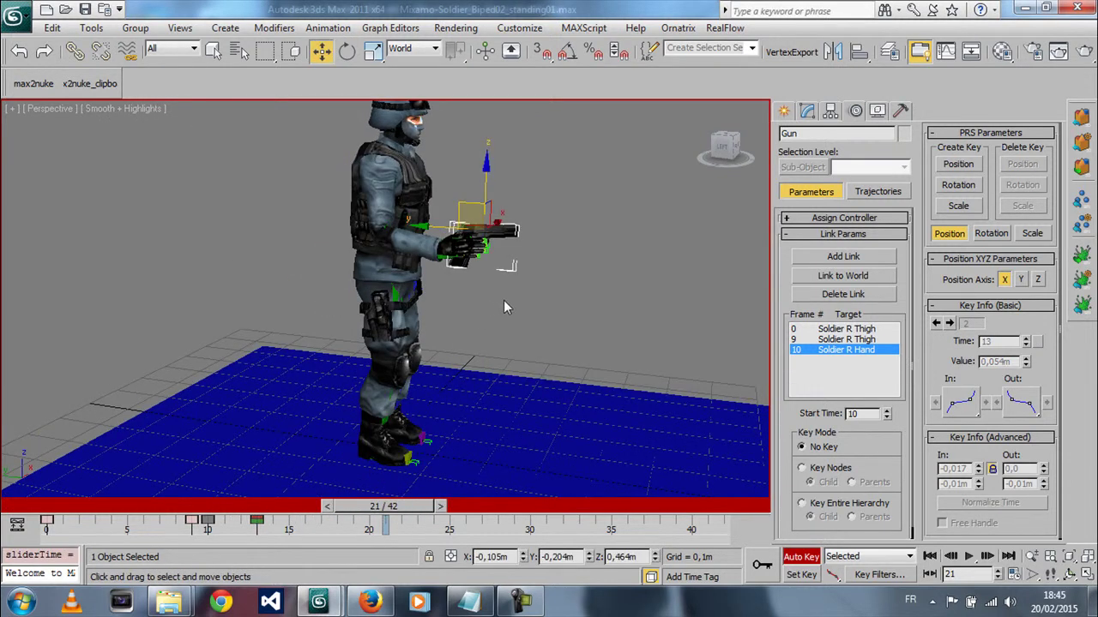
scroll(525, 285, up, 5)
scroll(526, 285, down, 5)
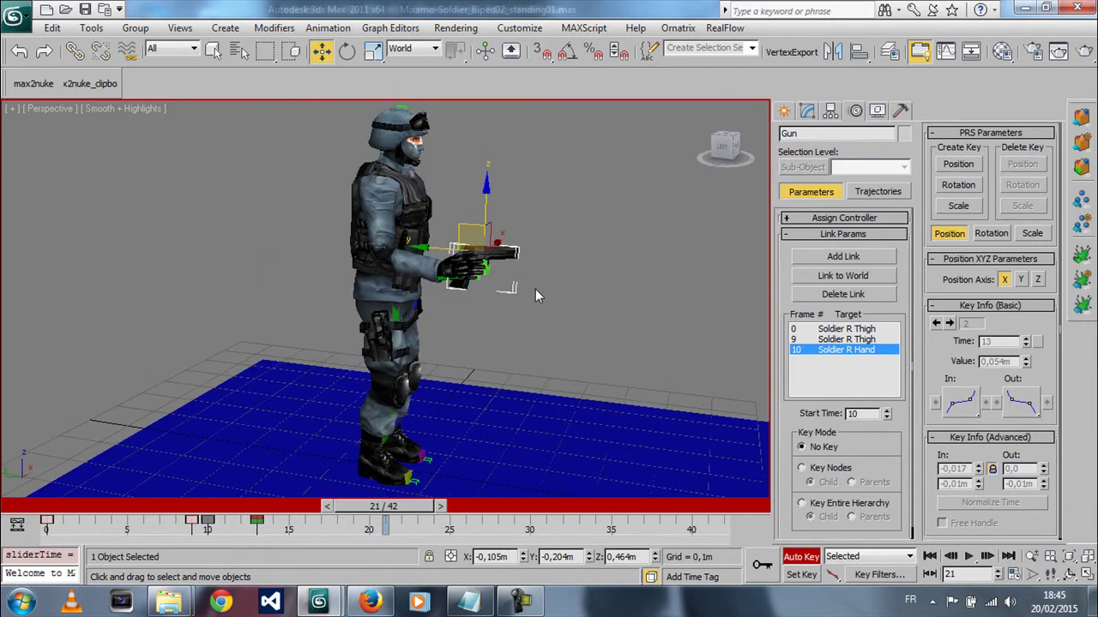
key(z)
key(ctrl+r)
mouse_move(415, 279)
mouse_down()
mouse_move(400, 287)
mouse_move(343, 274)
mouse_up()
Step: Rotate the gun in Local coordinates, tilting it about 2 degrees on its Y axis
key(w)
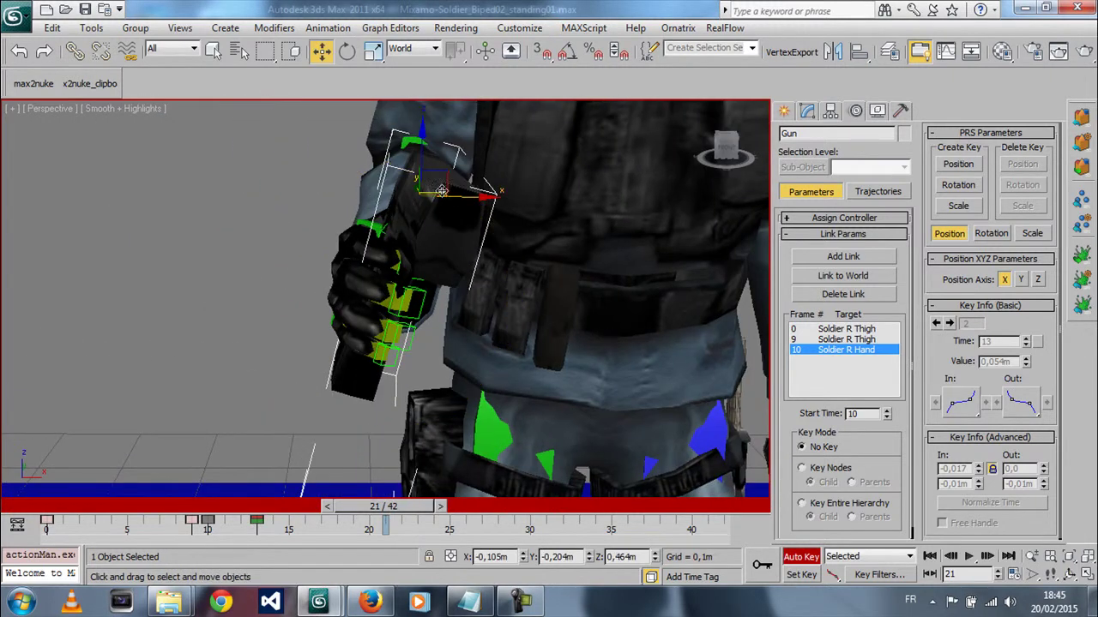
right_click(449, 211)
click(457, 233)
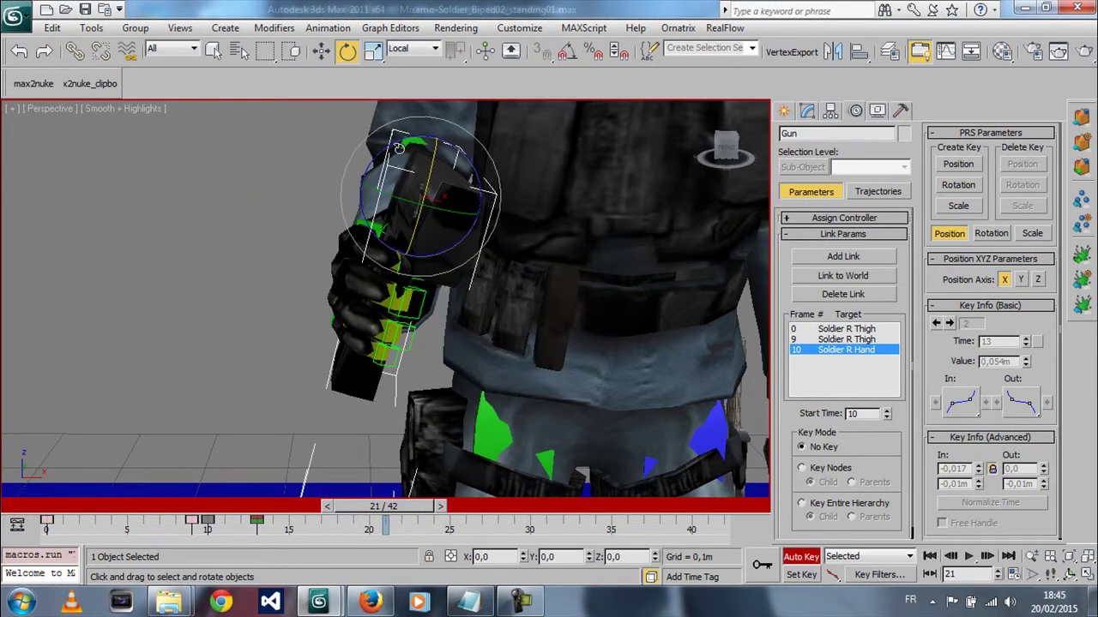
drag(403, 140, 400, 142)
right_click(434, 201)
click(457, 233)
drag(447, 214, 443, 210)
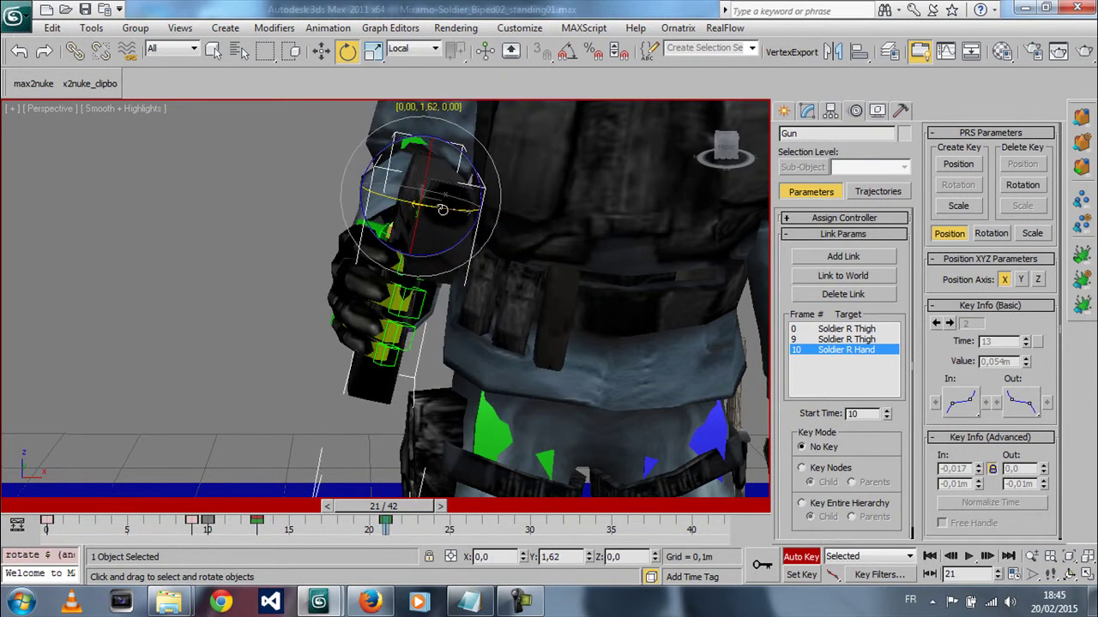
Step: Orbit and zoom out to a low side-on view of the soldier and gun
key(w)
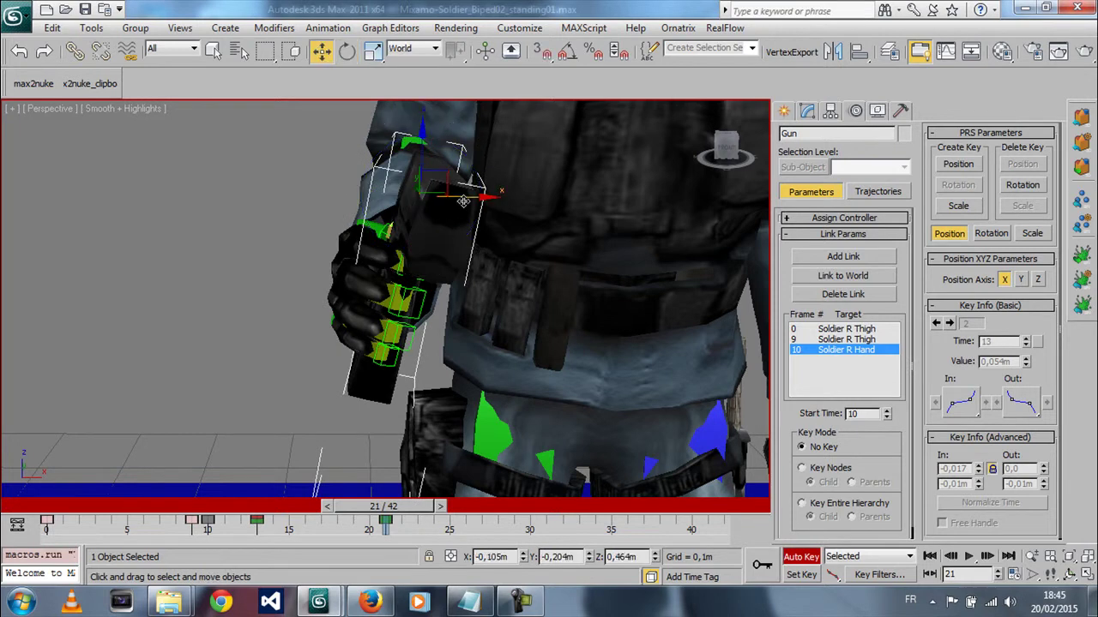
key(ctrl+r)
drag(462, 201, 445, 297)
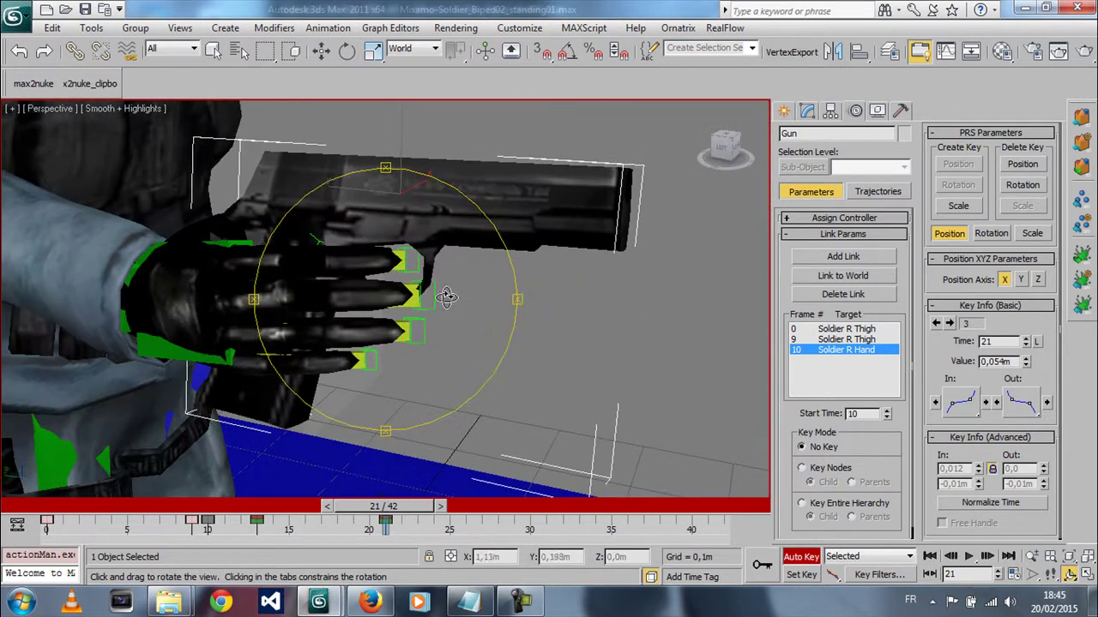
scroll(442, 300, down, 5)
scroll(375, 311, down, 3)
scroll(382, 319, down, 2)
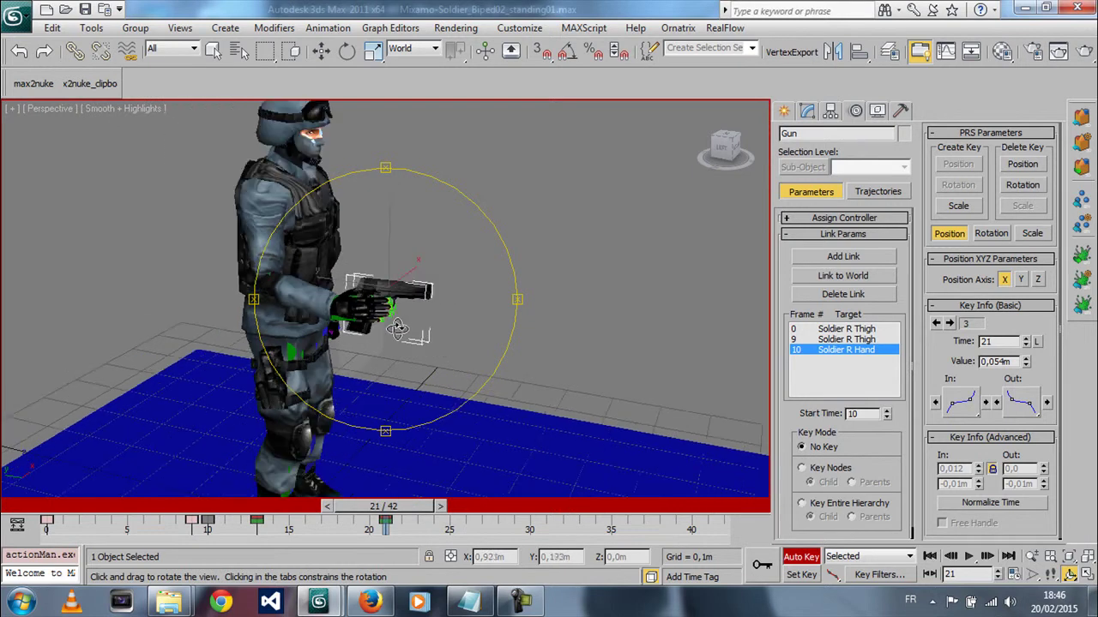
scroll(386, 326, down, 2)
scroll(390, 330, down, 1)
drag(390, 330, 420, 319)
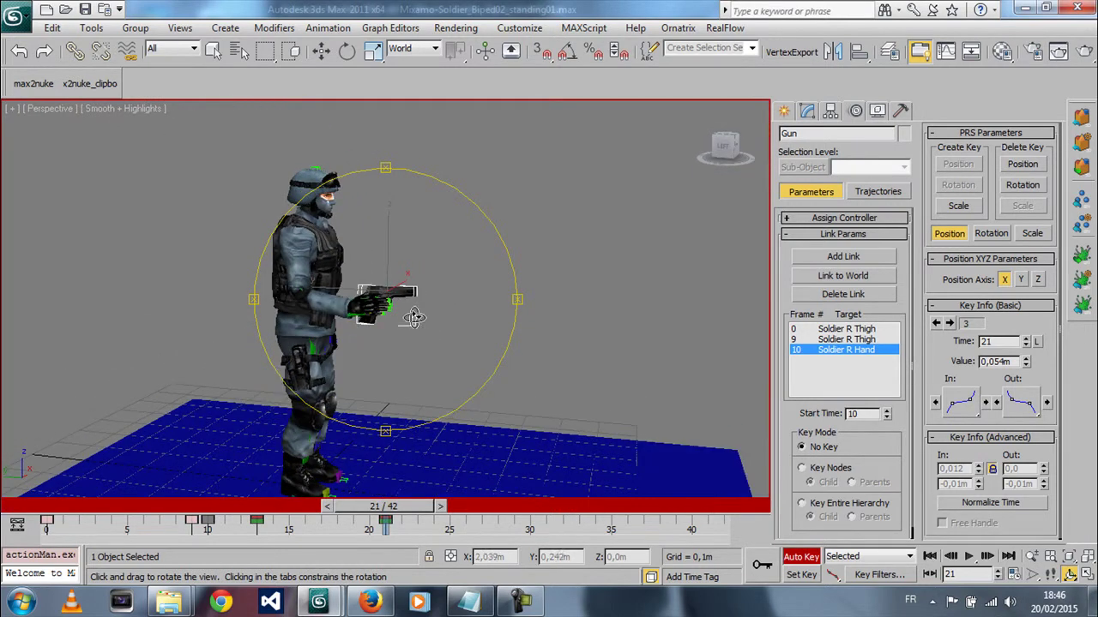
Step: Play back the draw animation from a front view, then stop and scrub to frame 19
click(970, 557)
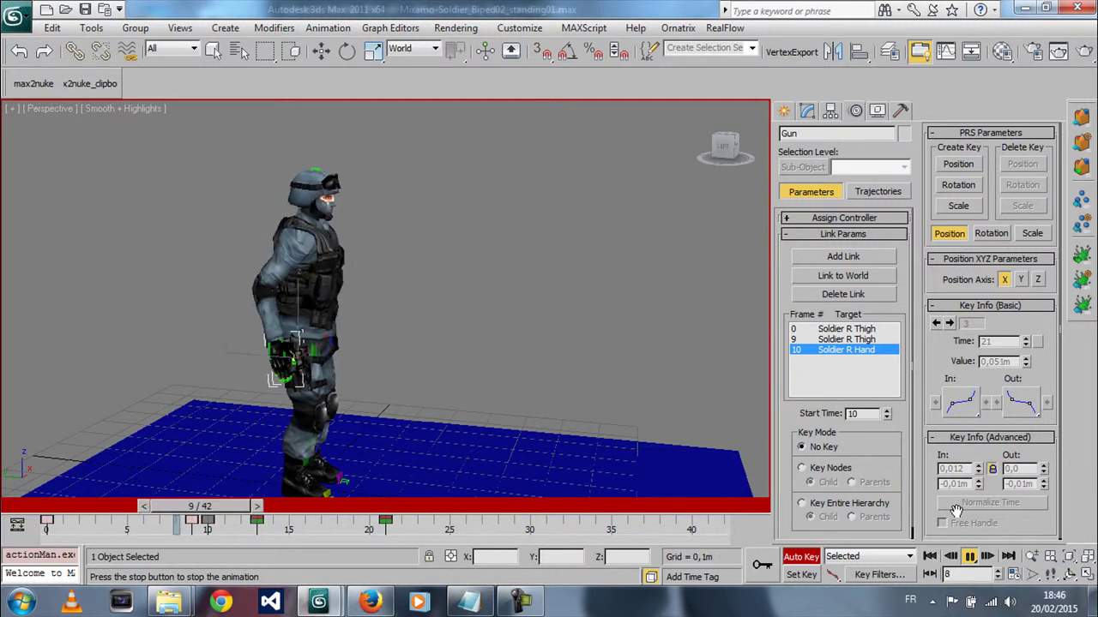
click(1069, 573)
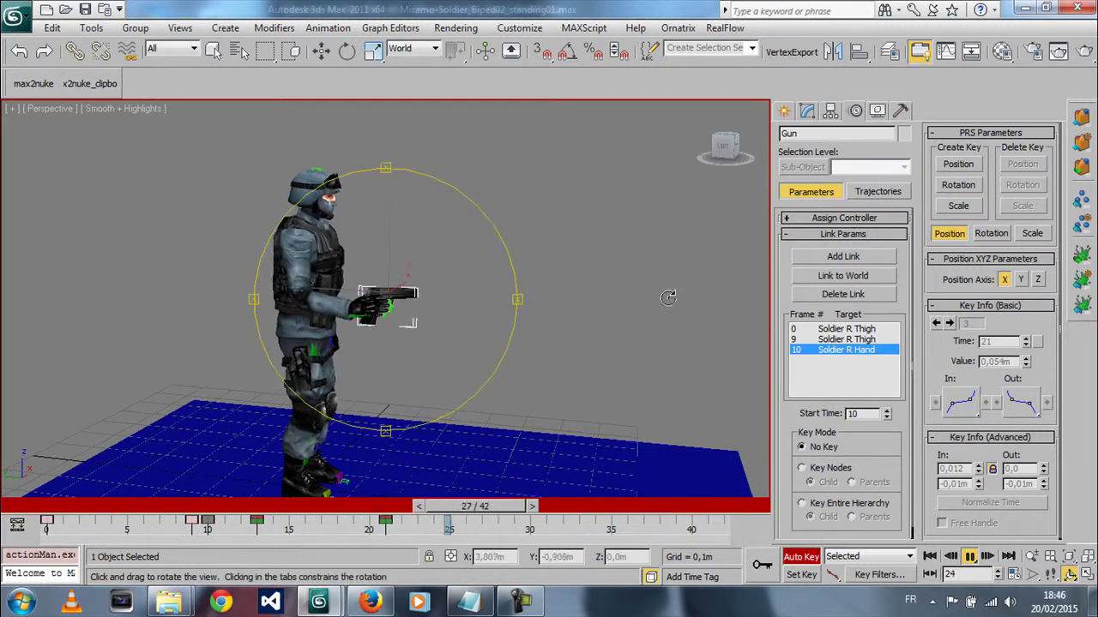
drag(703, 316, 422, 309)
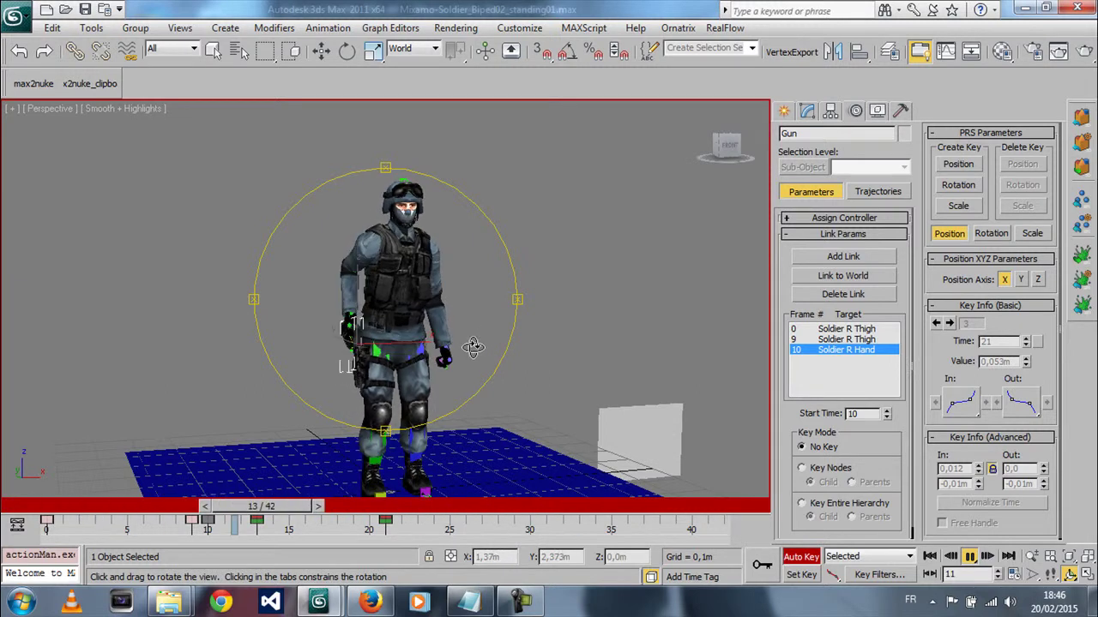
drag(472, 346, 433, 339)
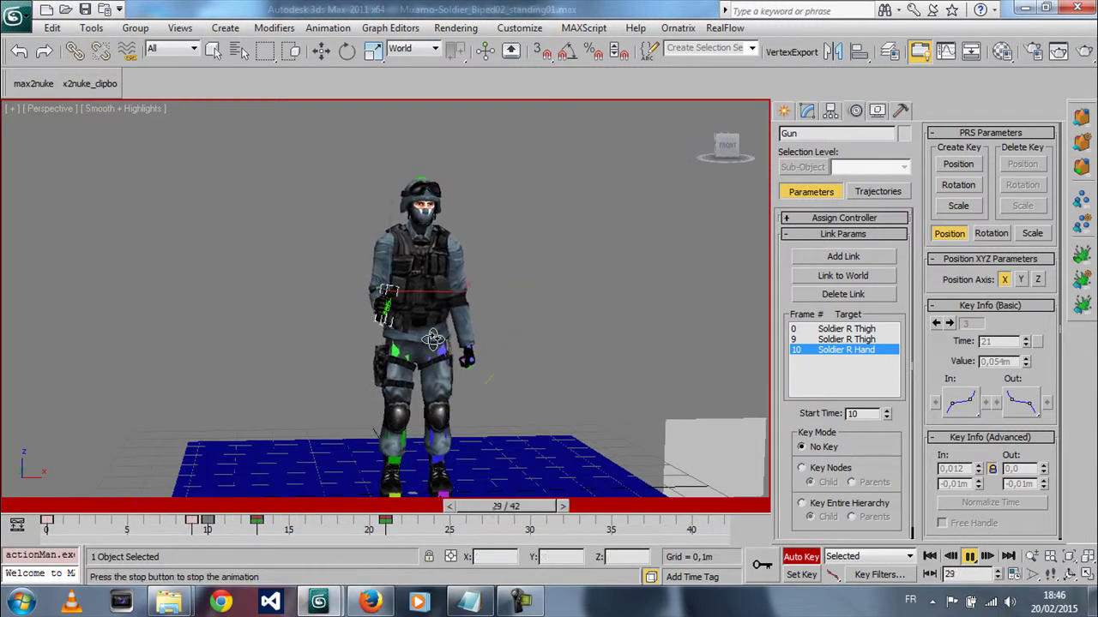
click(515, 513)
mouse_move(455, 510)
mouse_down()
mouse_move(349, 527)
mouse_move(368, 527)
mouse_up()
Step: Set the selection filter to Bone, select Soldier L Hand, and return to frame 0
key(w)
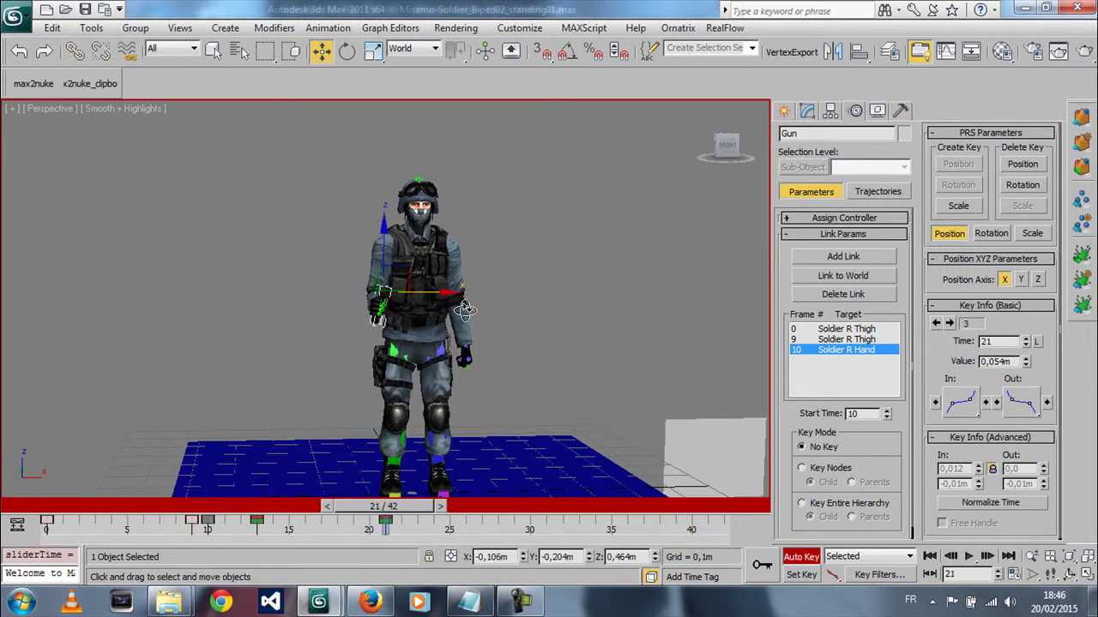
click(467, 335)
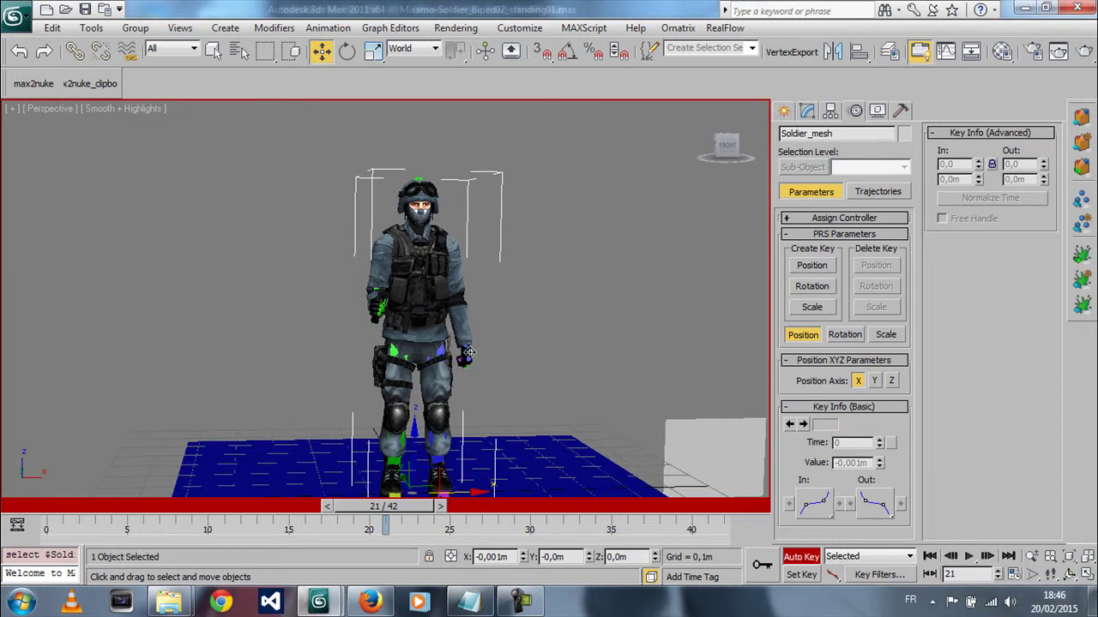
click(170, 48)
click(171, 164)
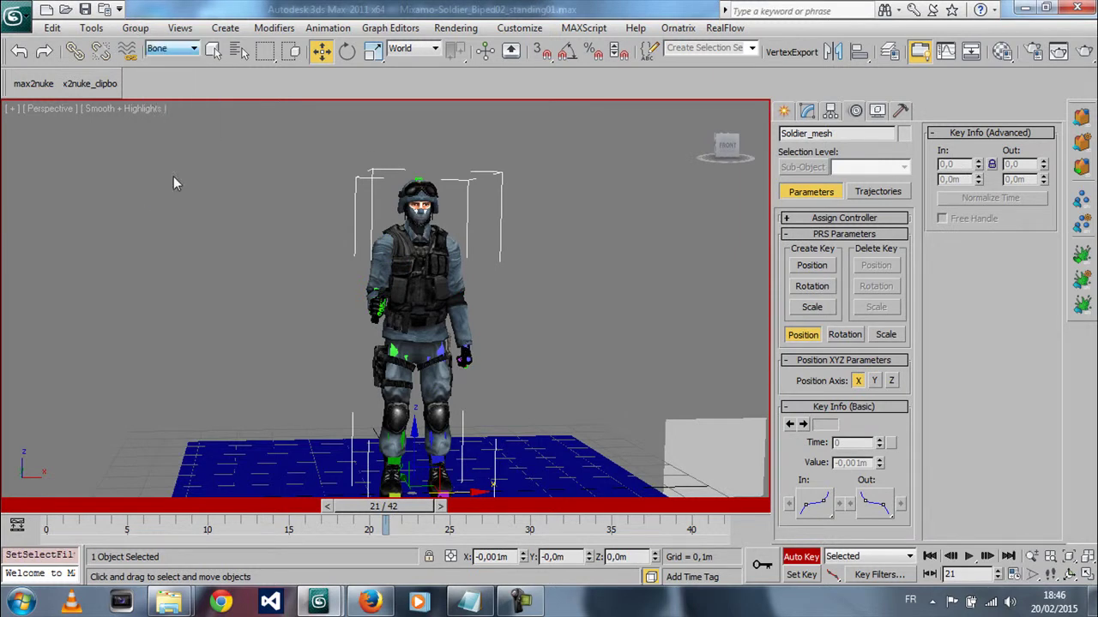
click(465, 352)
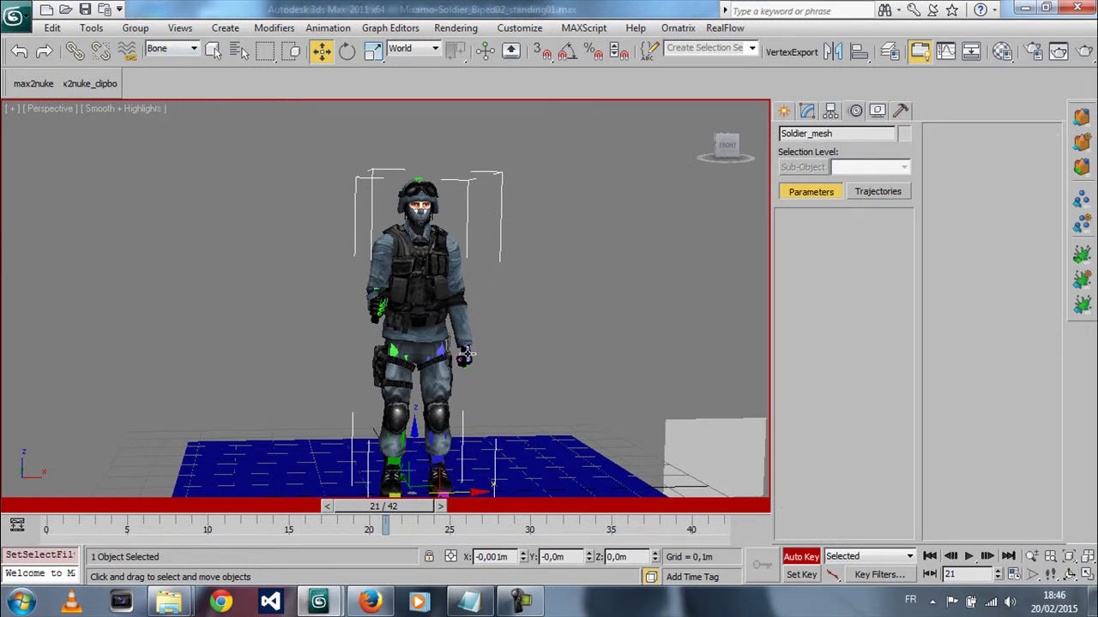
mouse_move(368, 515)
mouse_down()
mouse_move(16, 487)
mouse_move(101, 494)
mouse_move(43, 494)
mouse_up()
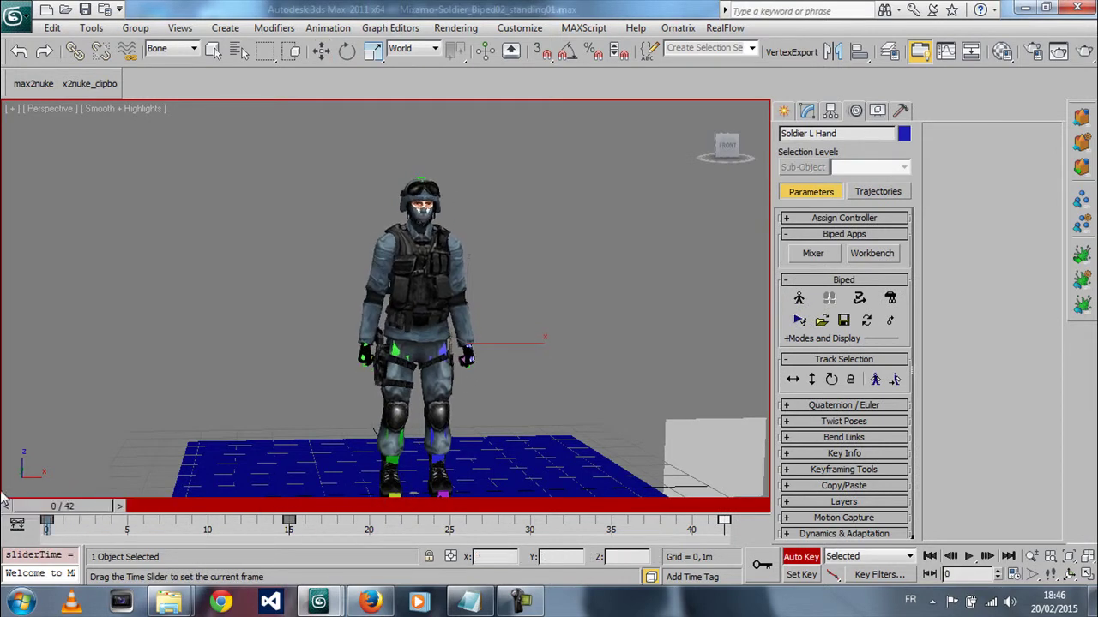
Step: At frame 7, select the left hand with its fingers and set Rotate in Local coordinates
key(w)
key(e)
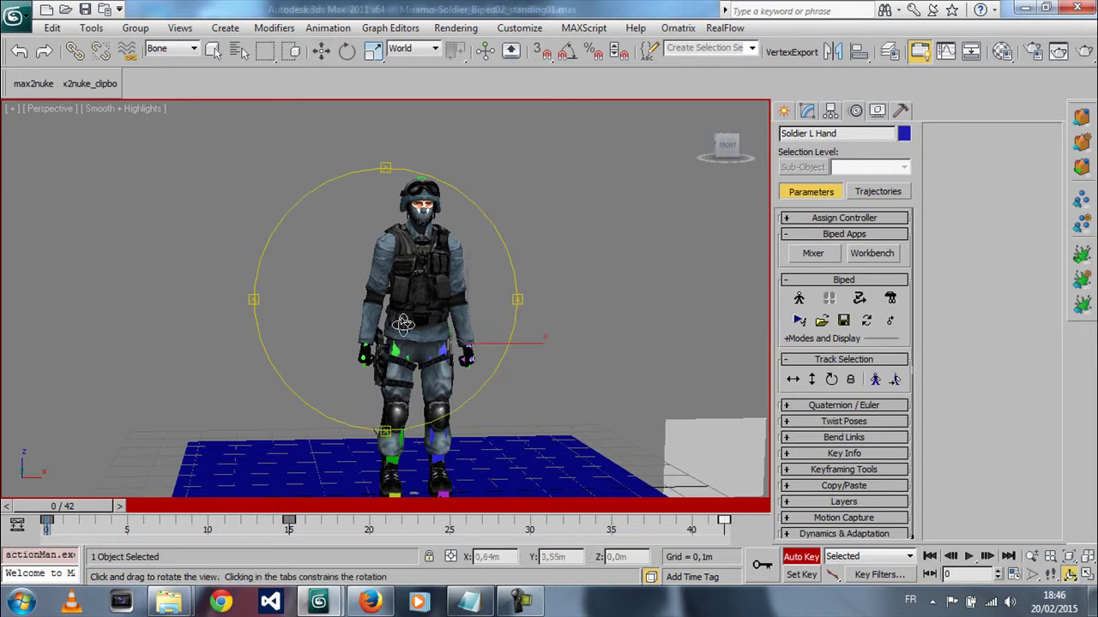
alt+middle_drag(515, 367, 385, 322)
scroll(400, 335, up, 2)
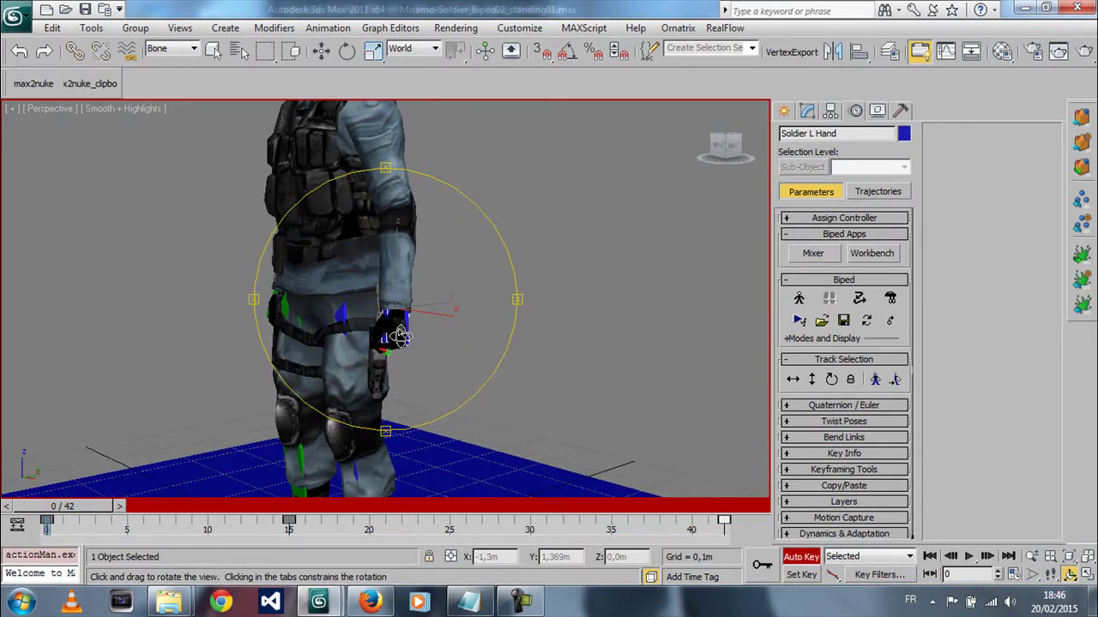
key(w)
drag(69, 512, 187, 512)
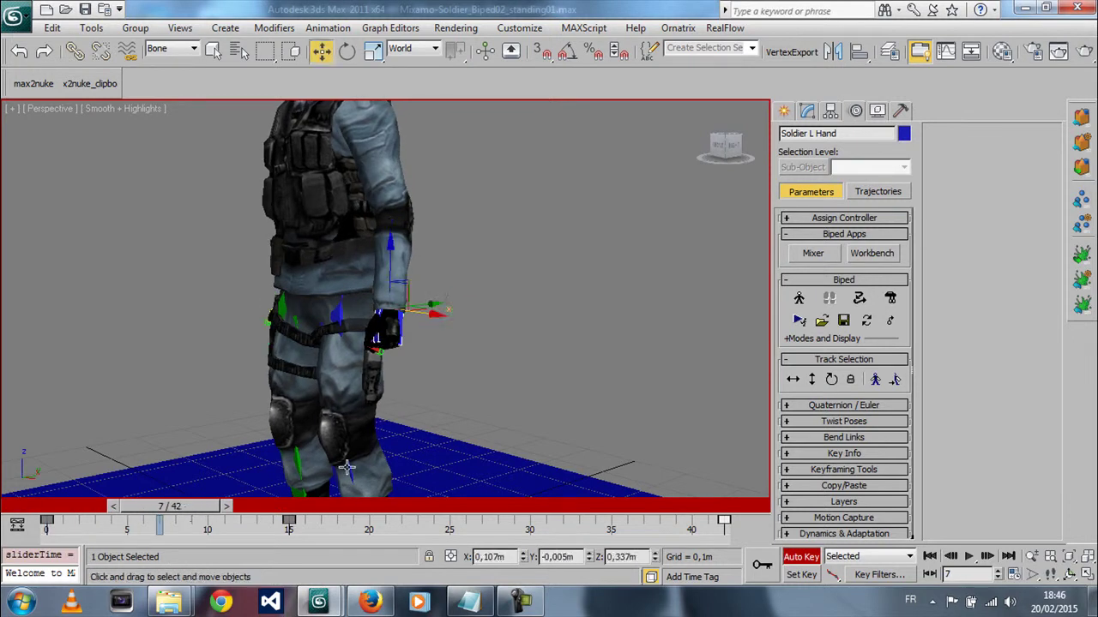
double_click(398, 318)
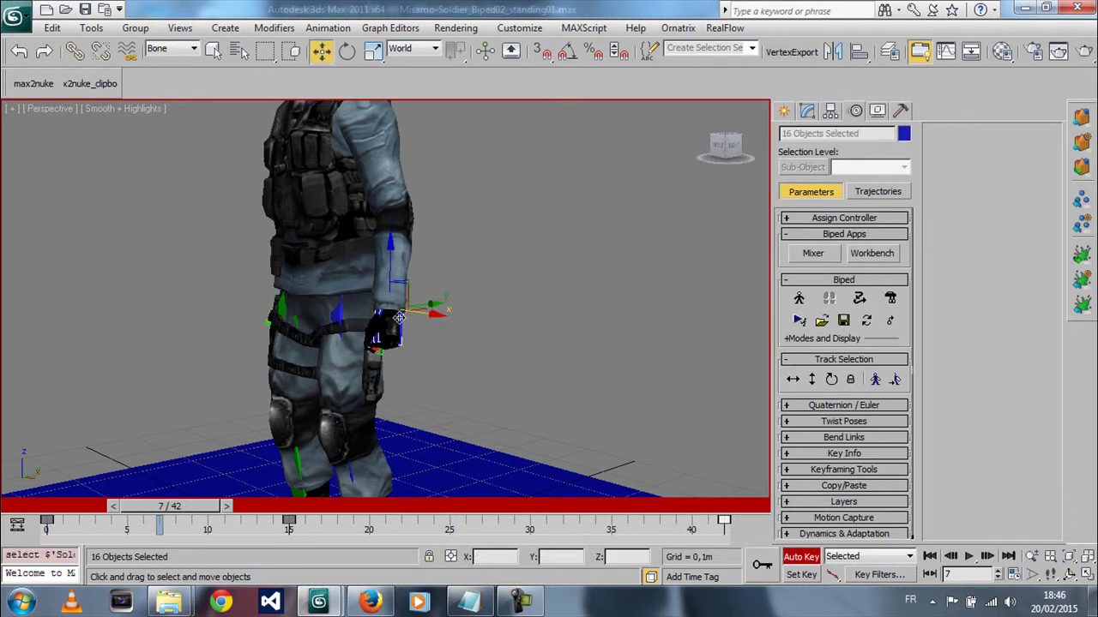
right_click(405, 337)
click(424, 356)
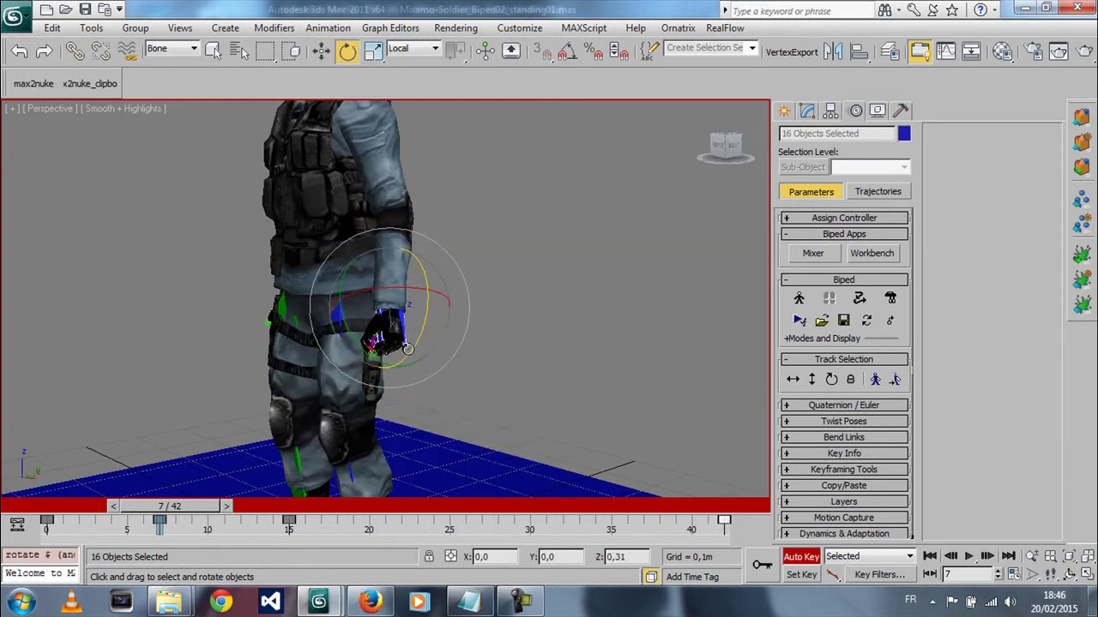
Step: View the left hand side-on and rotate it so the fingers point down
key(z)
key(ctrl+r)
drag(416, 338, 380, 360)
scroll(390, 360, up, 3)
right_click(362, 364)
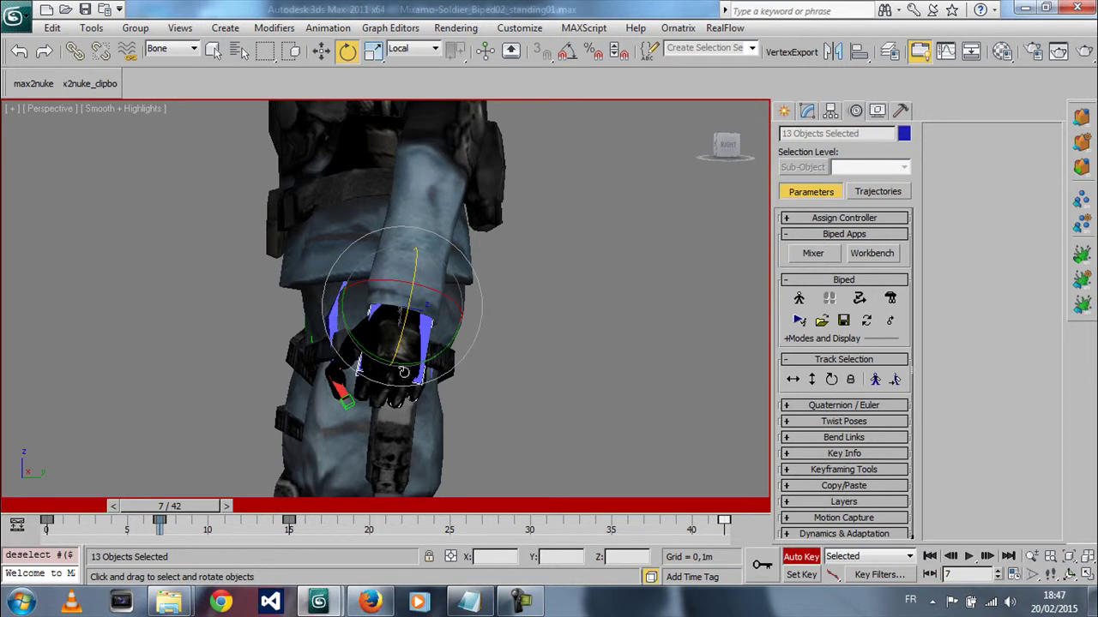
alt+click(426, 328)
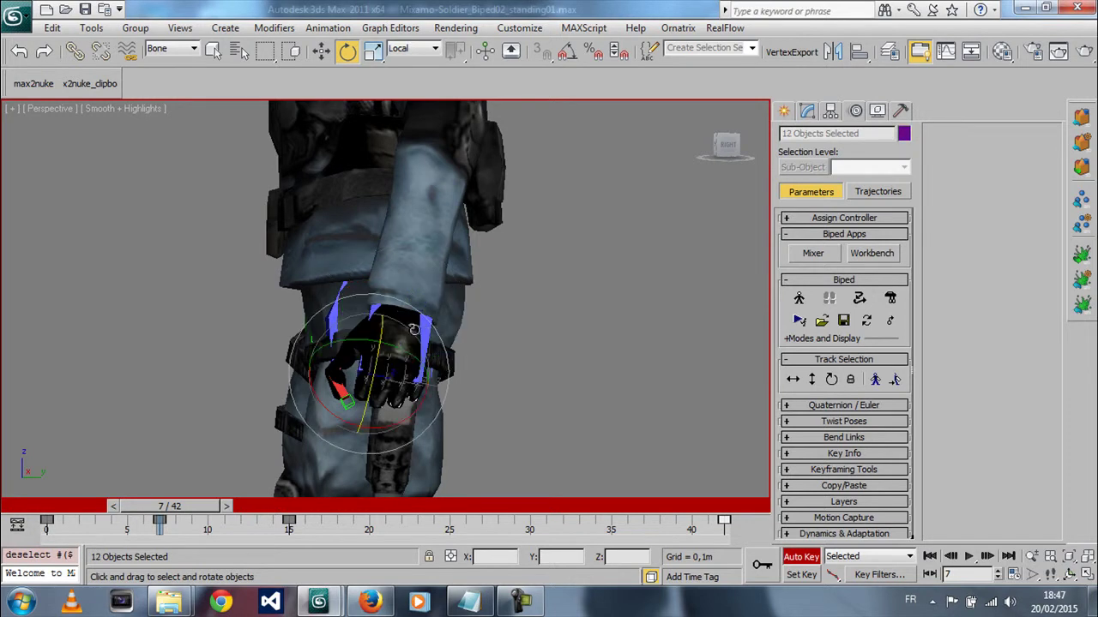
drag(373, 364, 339, 390)
Step: Curl Soldier L Finger02 about -53 degrees on Z
key(ctrl+r)
right_click(339, 393)
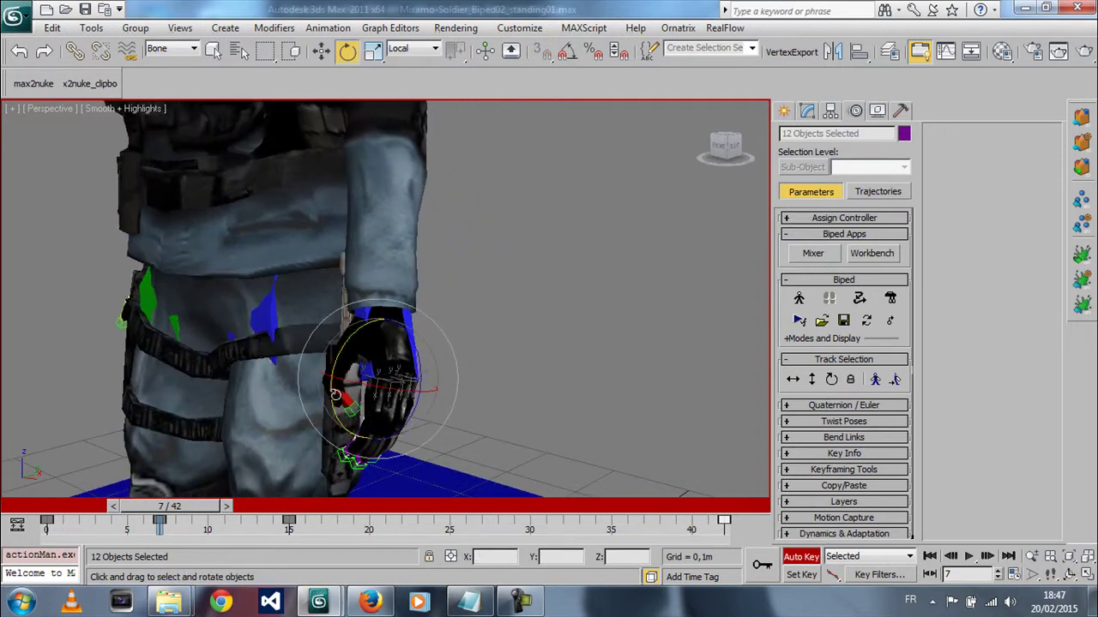
click(339, 393)
mouse_move(283, 402)
mouse_down()
mouse_move(253, 322)
mouse_move(343, 391)
mouse_move(400, 388)
mouse_up()
Step: Nudge the left hand slightly up and outward in world space, then play the animation
key(ctrl+r)
drag(506, 378, 438, 318)
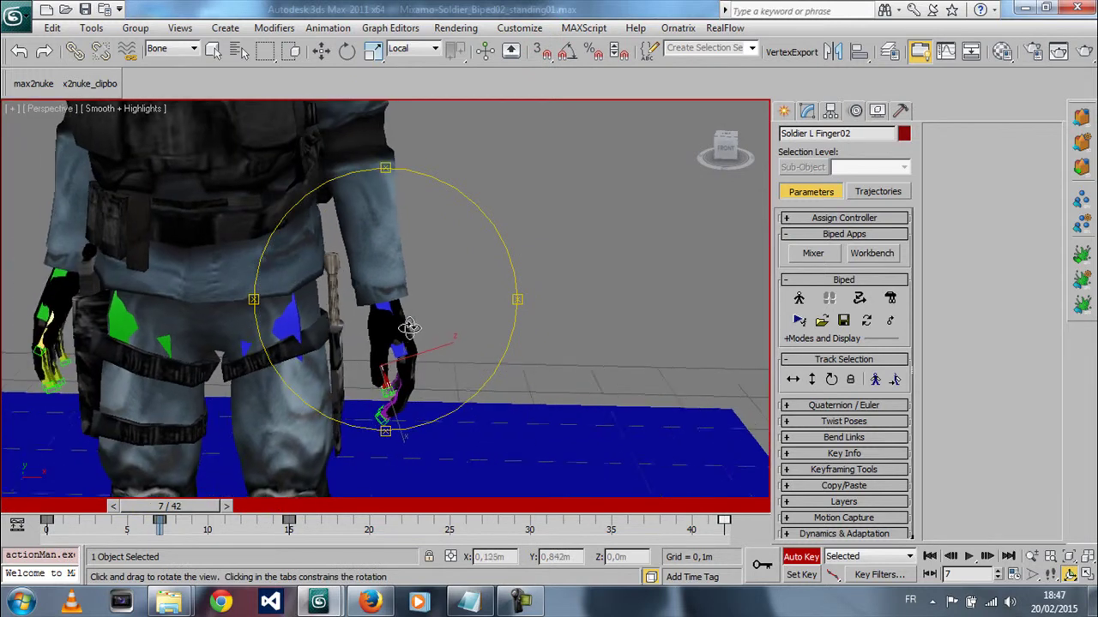
right_click(407, 323)
click(400, 344)
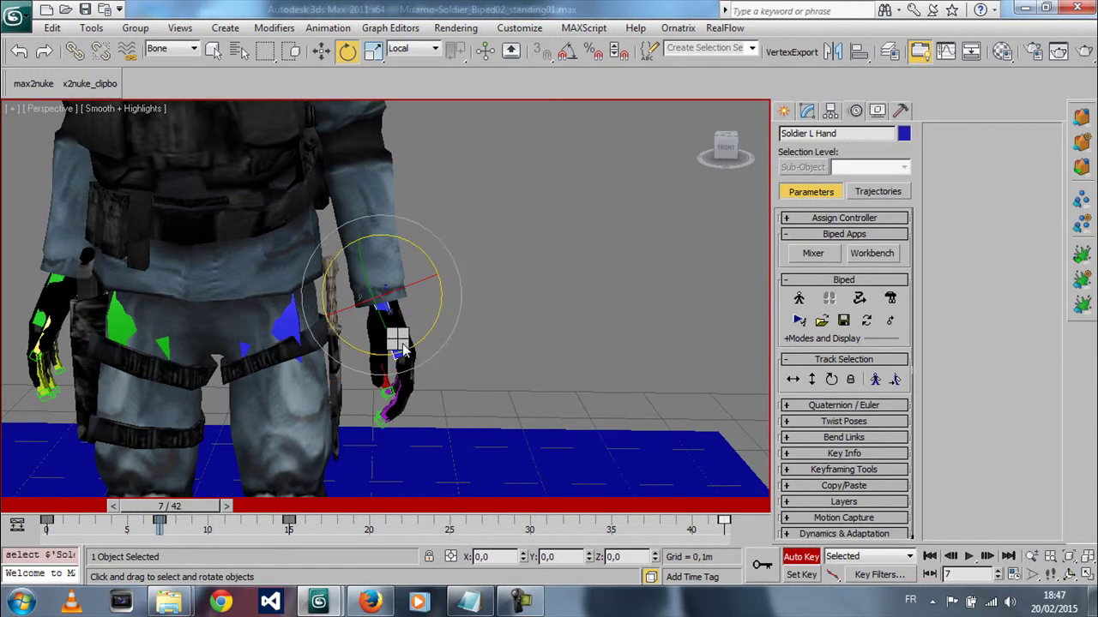
right_click(422, 356)
click(436, 362)
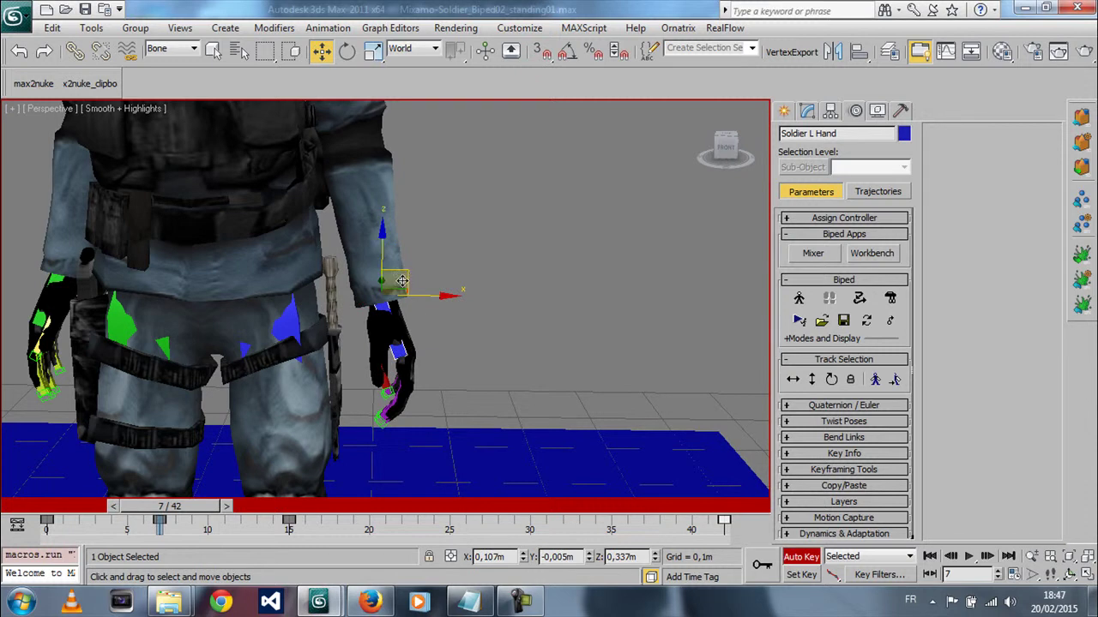
drag(403, 273, 430, 268)
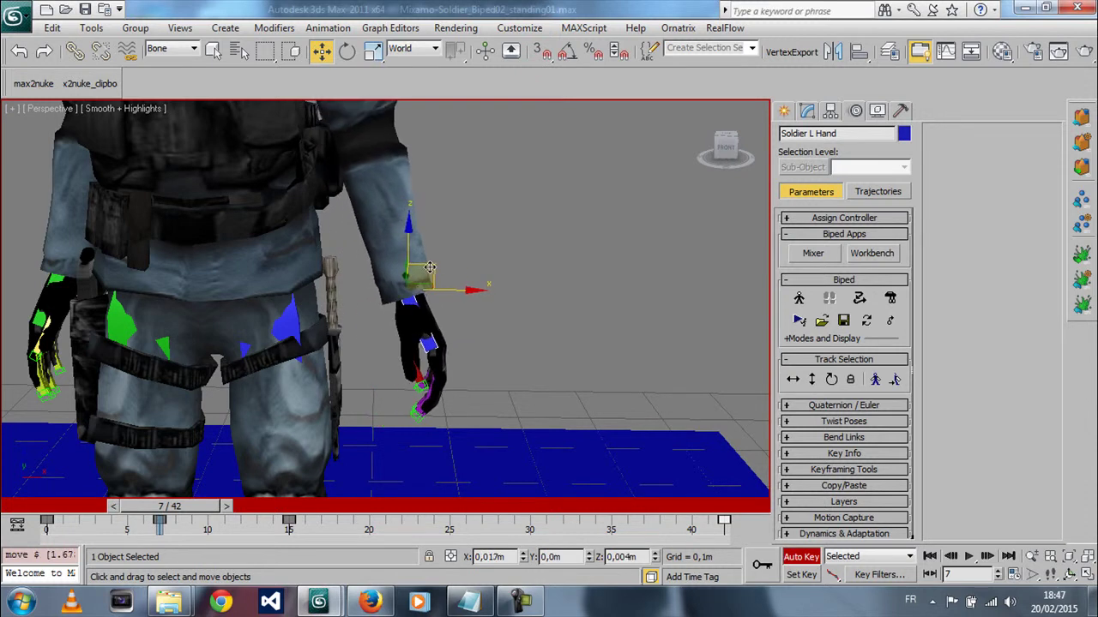
scroll(359, 356, down, 3)
mouse_move(362, 364)
alt+middle_down()
mouse_move(417, 336)
mouse_move(406, 318)
alt+middle_up()
click(968, 556)
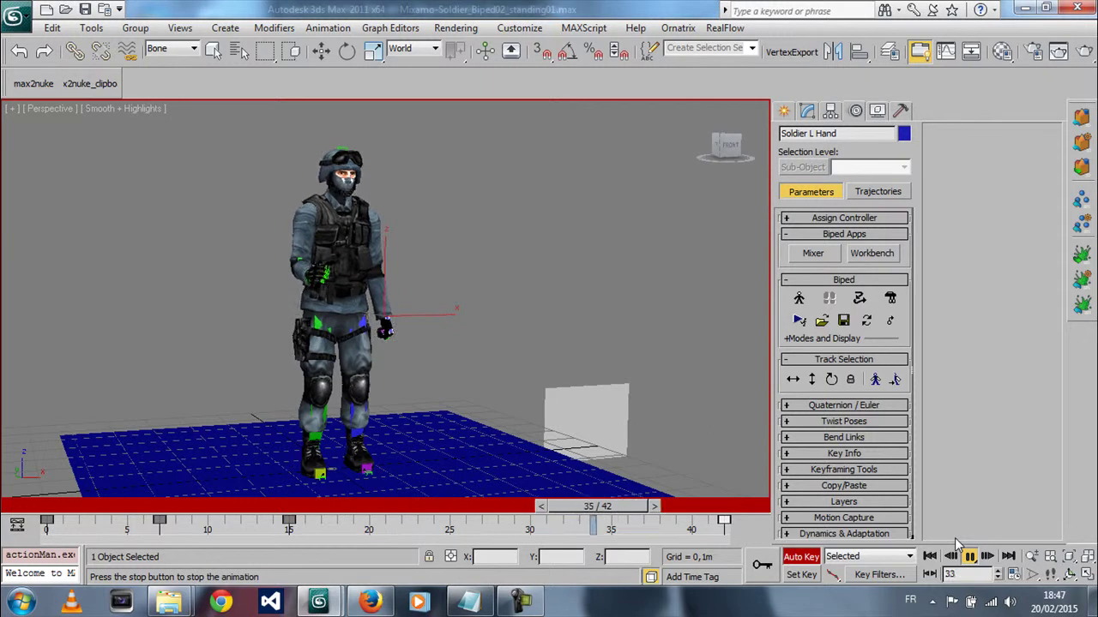
Step: Stop playback at frame 15 and orbit around to the soldier's side
key(ctrl+r)
click(969, 557)
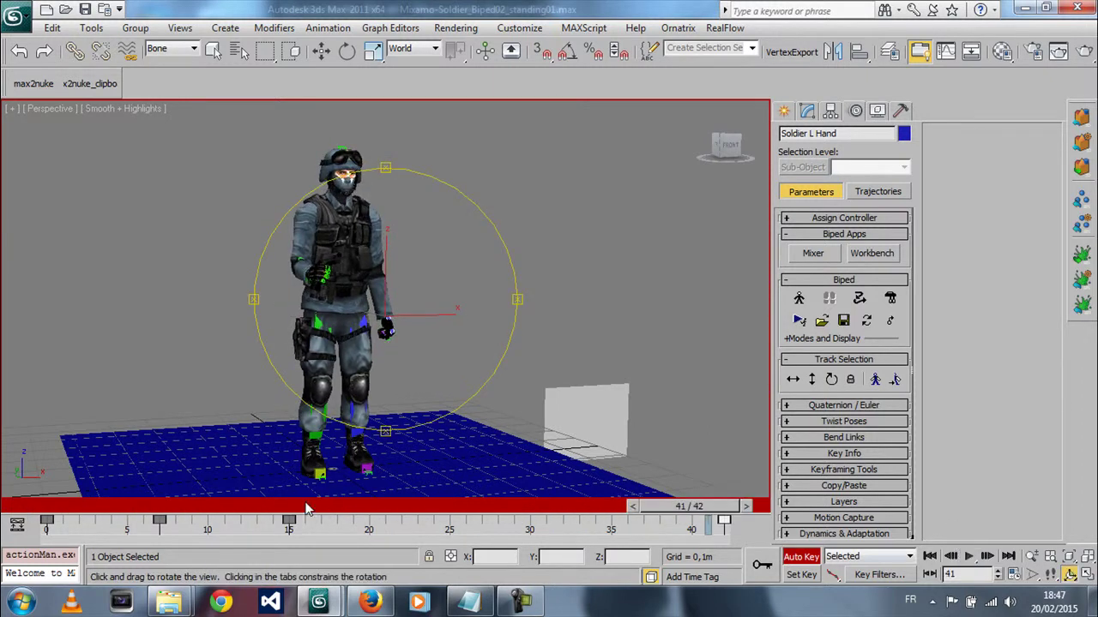
drag(291, 508, 288, 520)
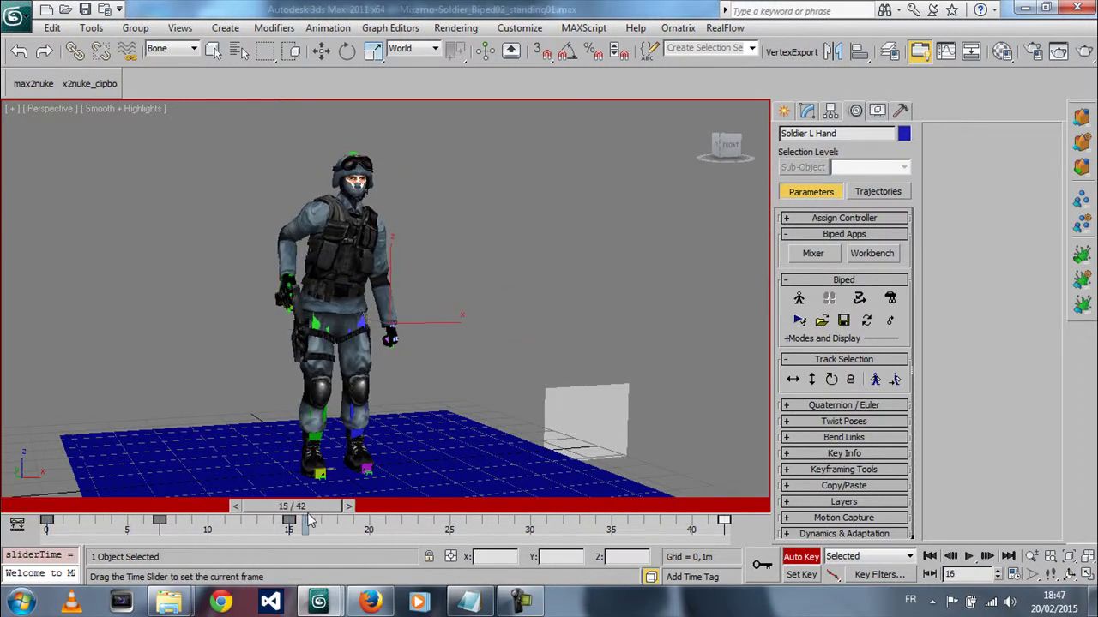
key(ctrl+r)
drag(421, 363, 313, 374)
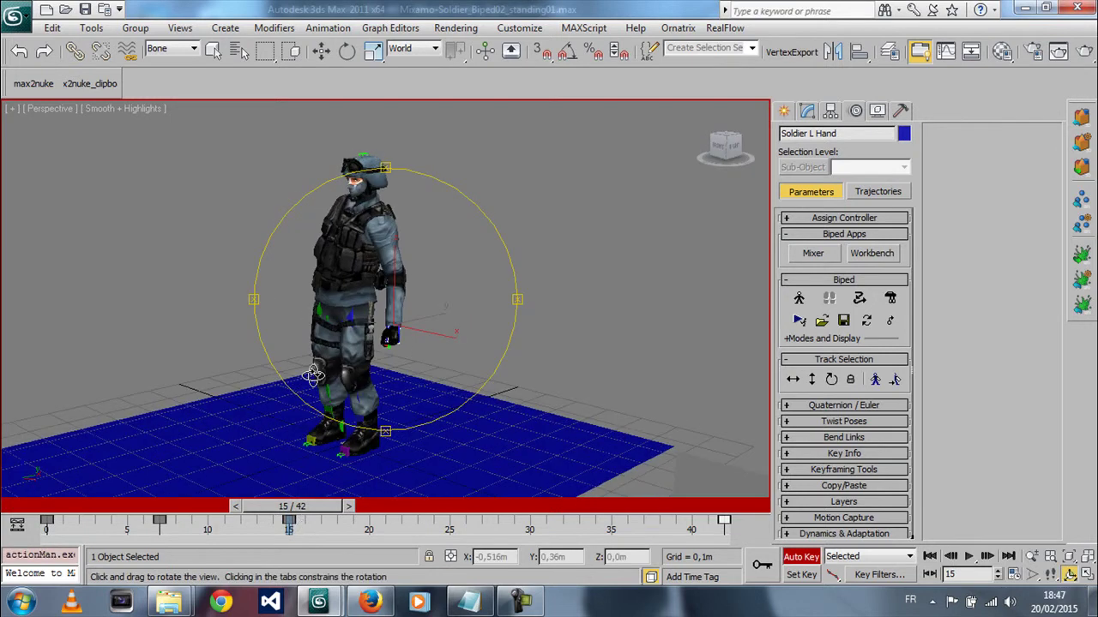
Step: Move the soldier's left hand forward from the hip to in front of his body
key(w)
drag(413, 326, 343, 331)
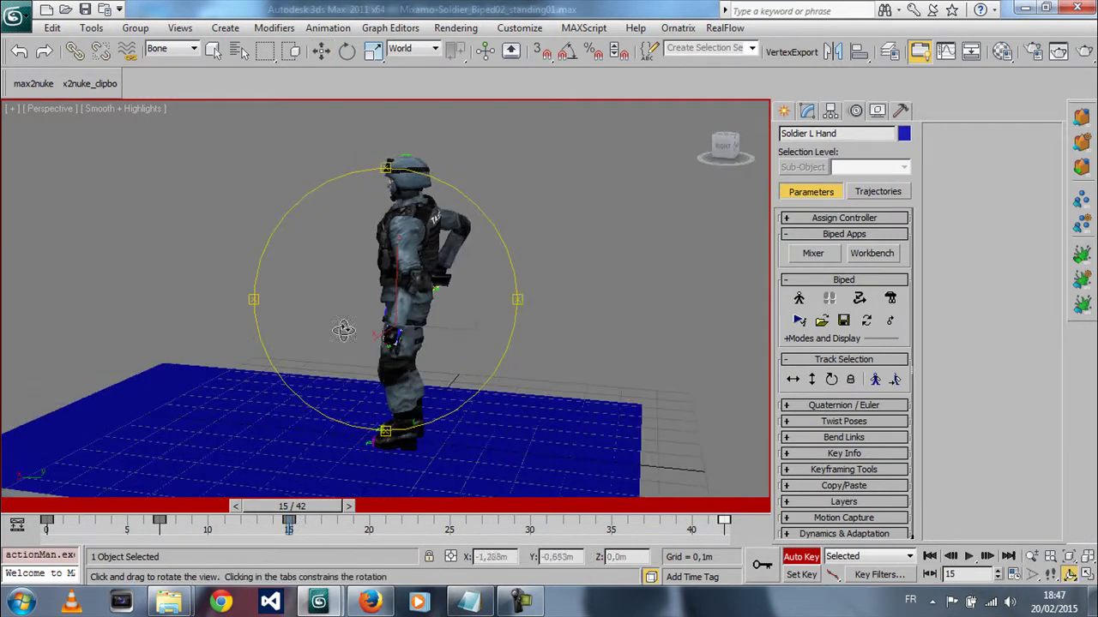
drag(413, 330, 426, 336)
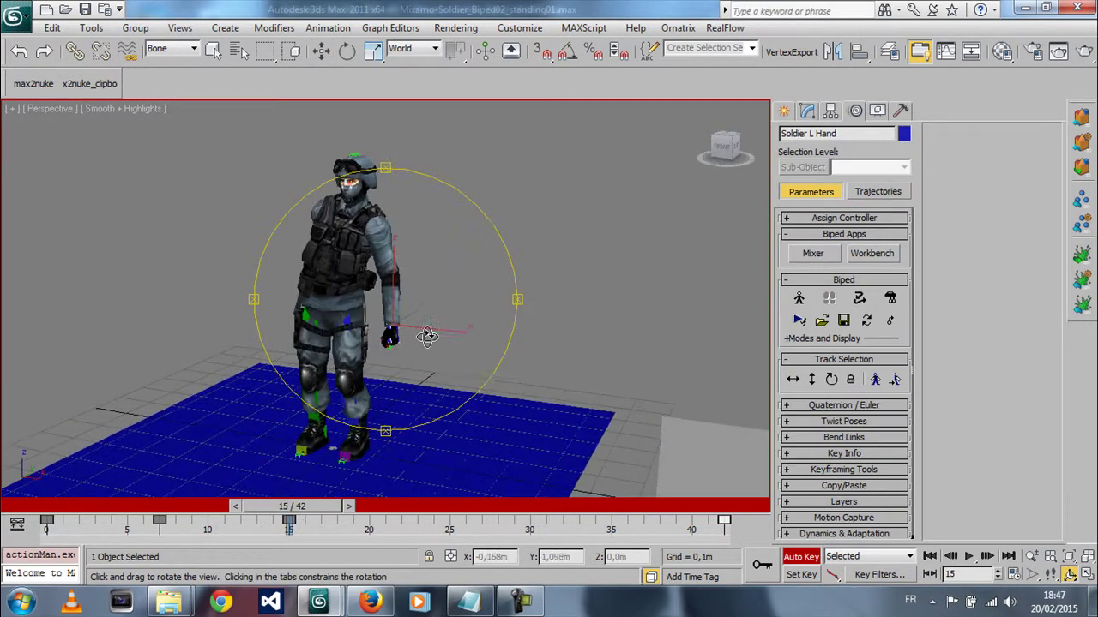
key(w)
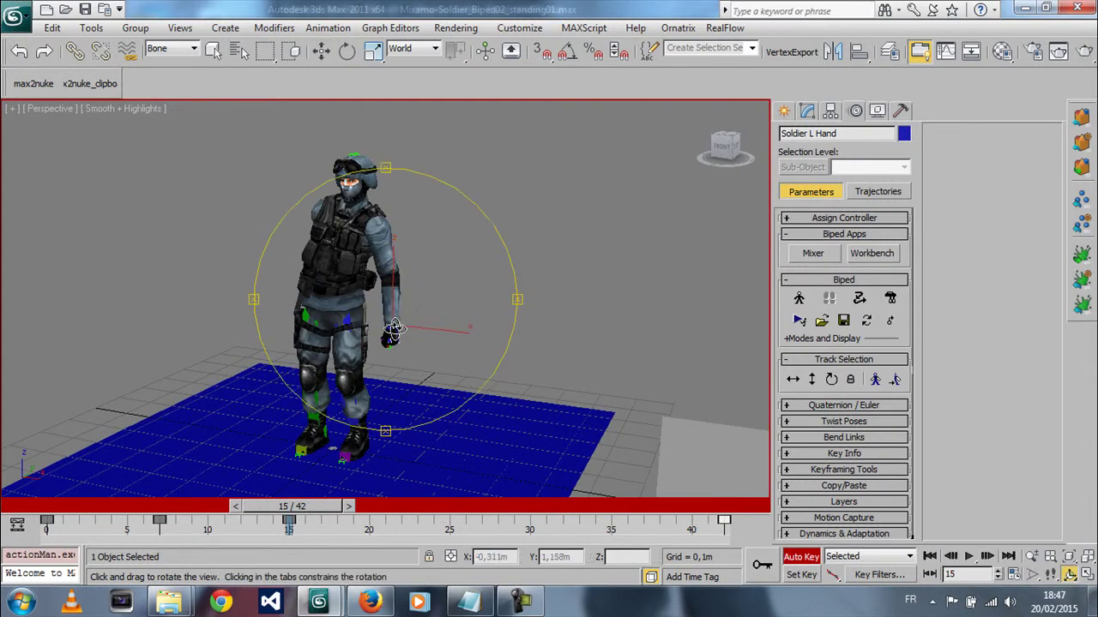
alt+middle_drag(398, 298, 429, 308)
mouse_move(429, 309)
mouse_down()
mouse_move(380, 292)
mouse_move(343, 317)
mouse_up()
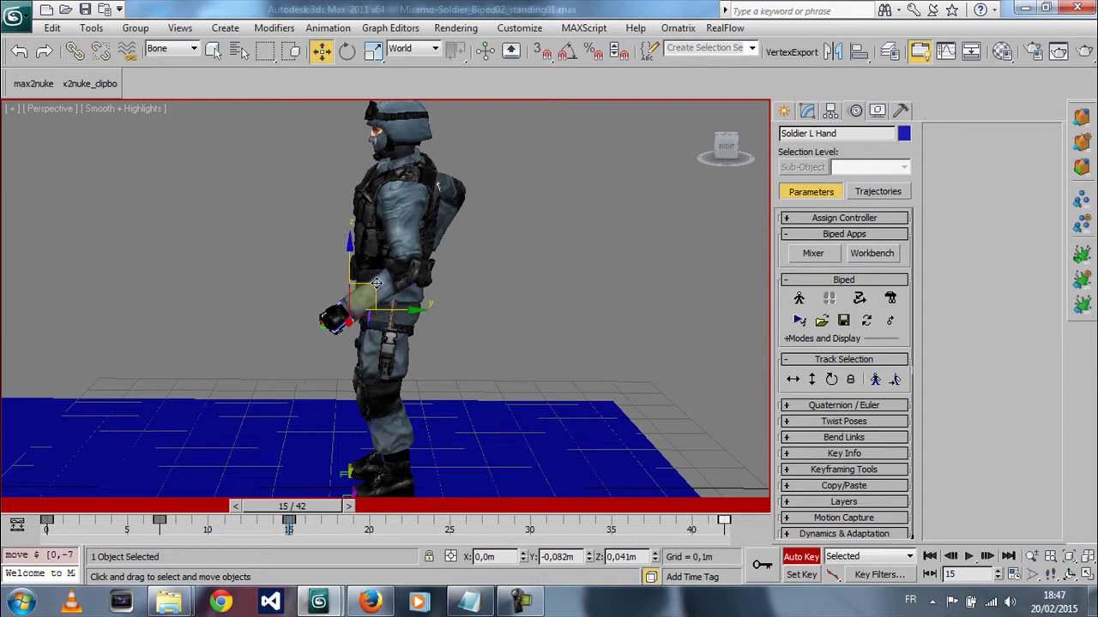
Step: Orbit back to the front view, then select a range of timeline keys and the whole biped
key(ctrl+r)
mouse_move(412, 326)
mouse_down()
mouse_move(530, 332)
mouse_move(369, 339)
mouse_move(351, 326)
mouse_up()
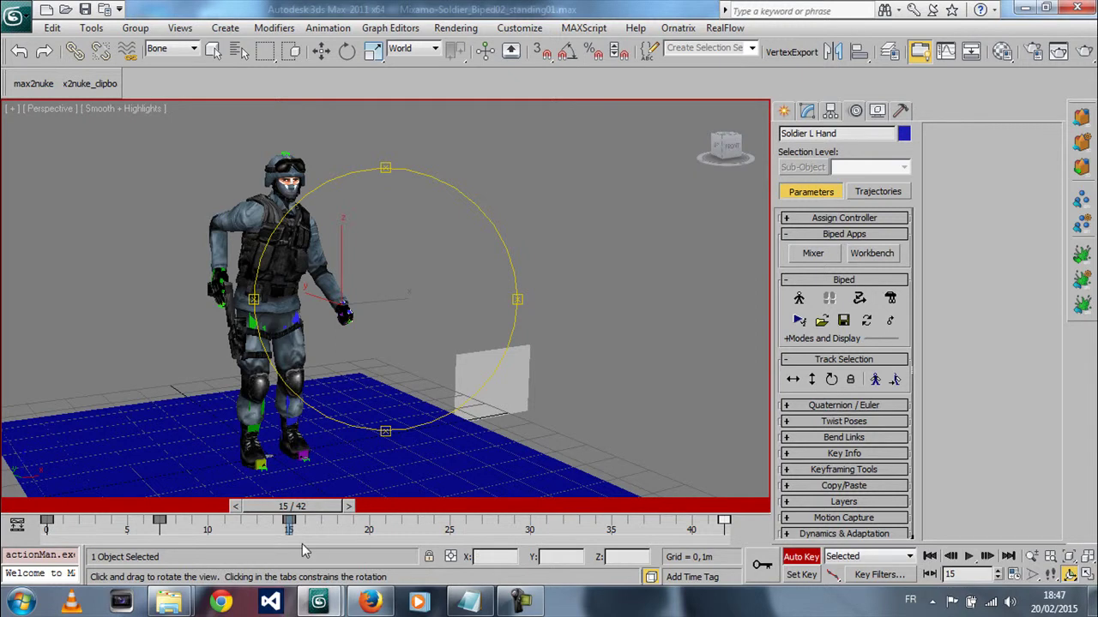
drag(128, 532, 210, 530)
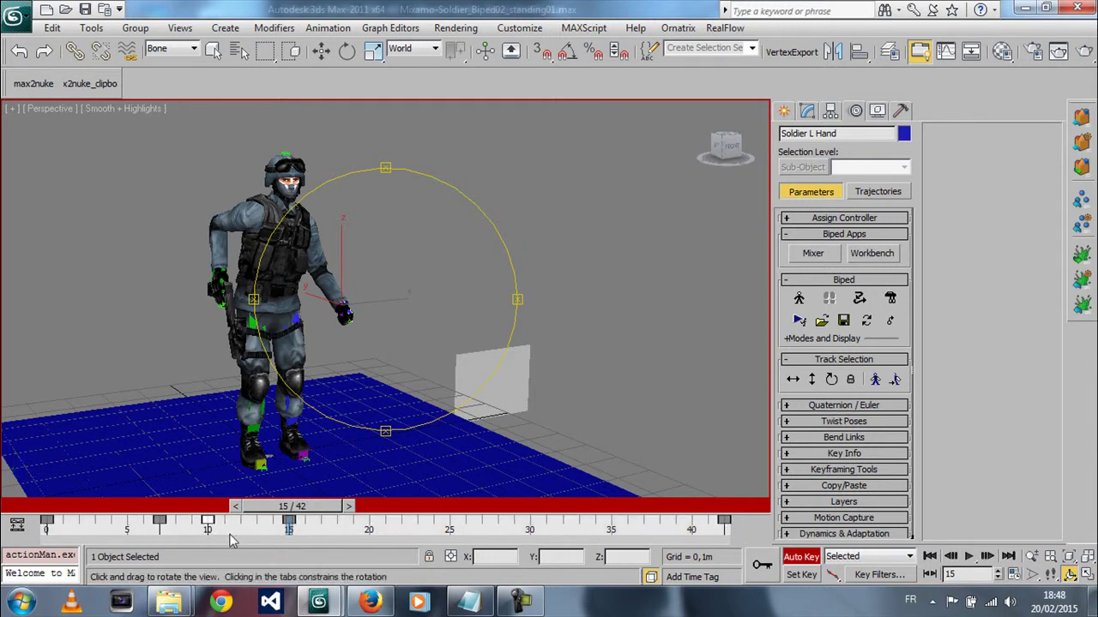
key(ctrl+a)
key(ctrl+z)
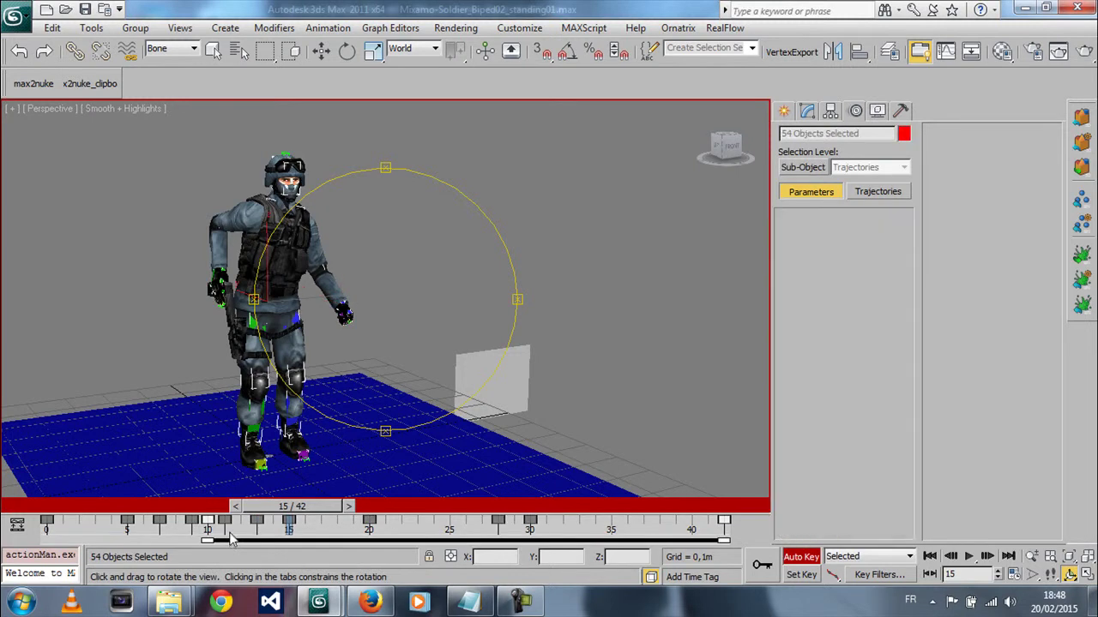
click(374, 406)
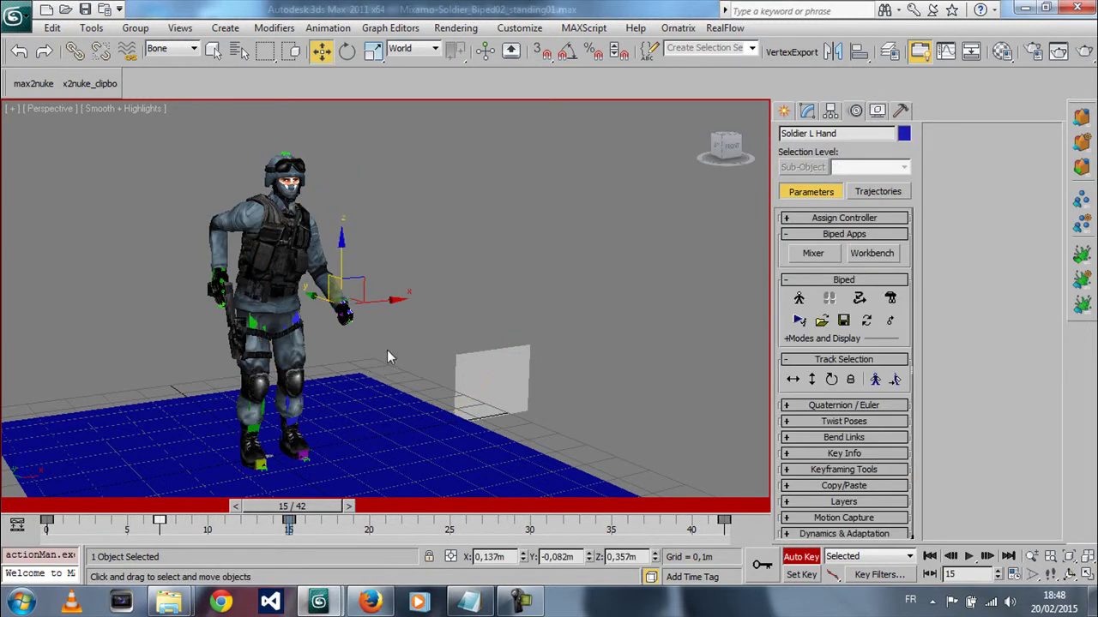
key(w)
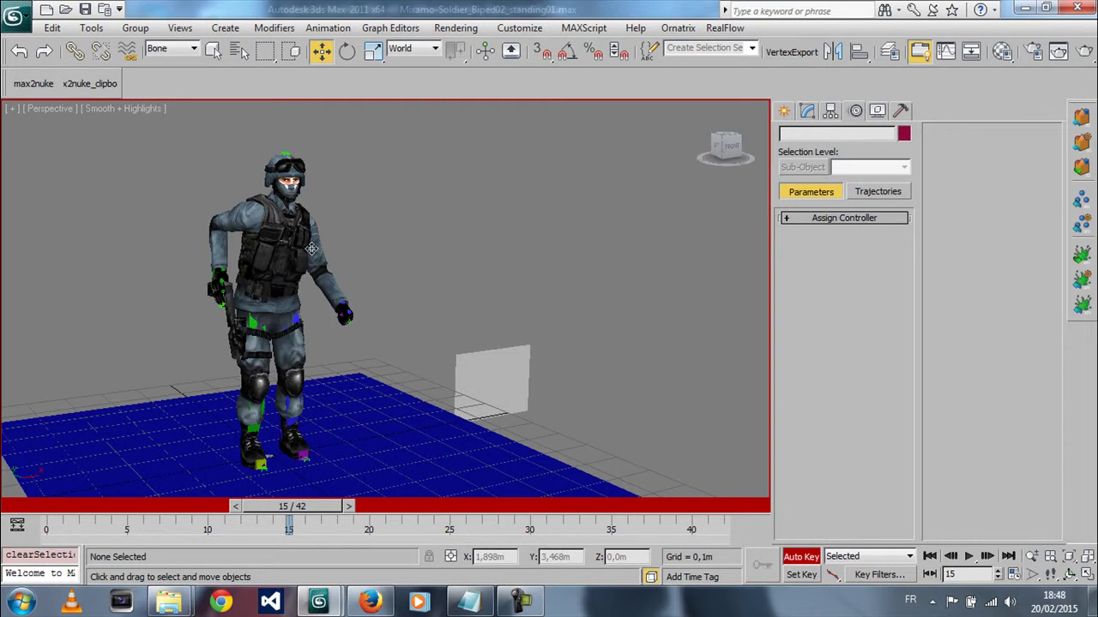
double_click(312, 249)
drag(147, 534, 403, 557)
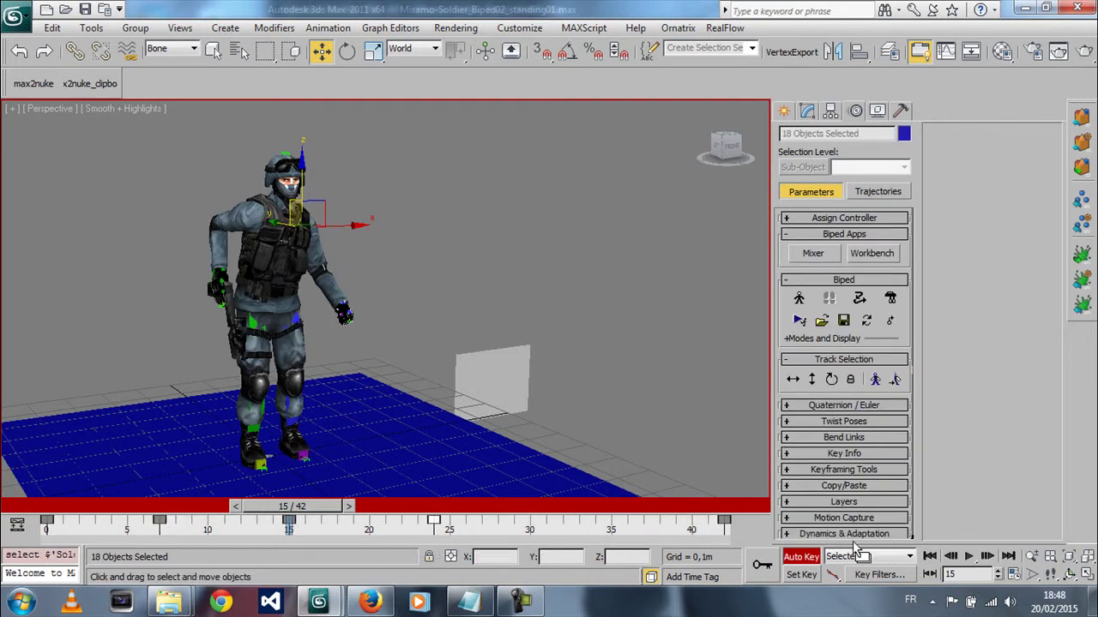
click(967, 557)
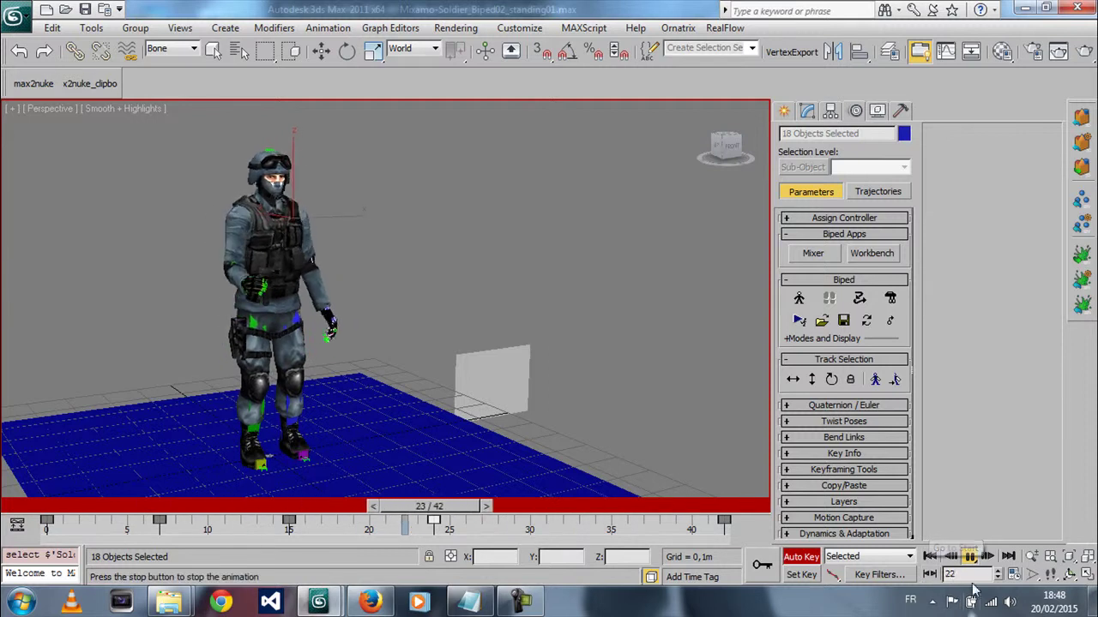
click(971, 558)
mouse_move(120, 509)
mouse_down()
mouse_move(499, 538)
mouse_move(759, 532)
mouse_move(52, 536)
mouse_move(228, 534)
mouse_move(335, 546)
mouse_move(616, 536)
mouse_move(420, 536)
mouse_up()
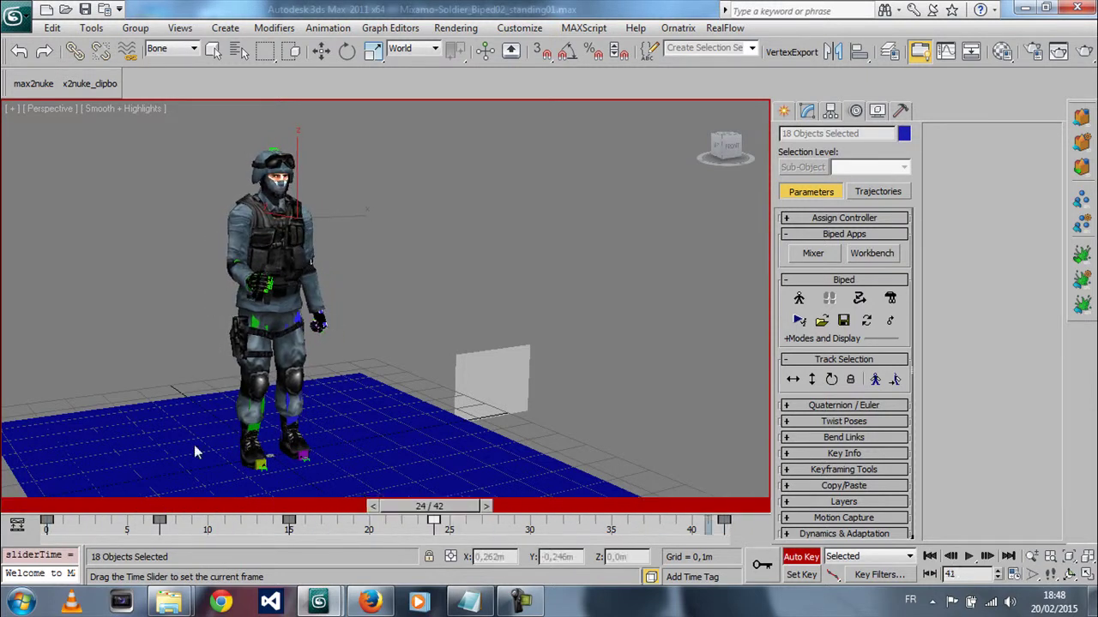
key(Home)
key(w)
Step: Save the scene as Mixamo-Soldier_Biped02_standing_pullingGun01.max
click(15, 16)
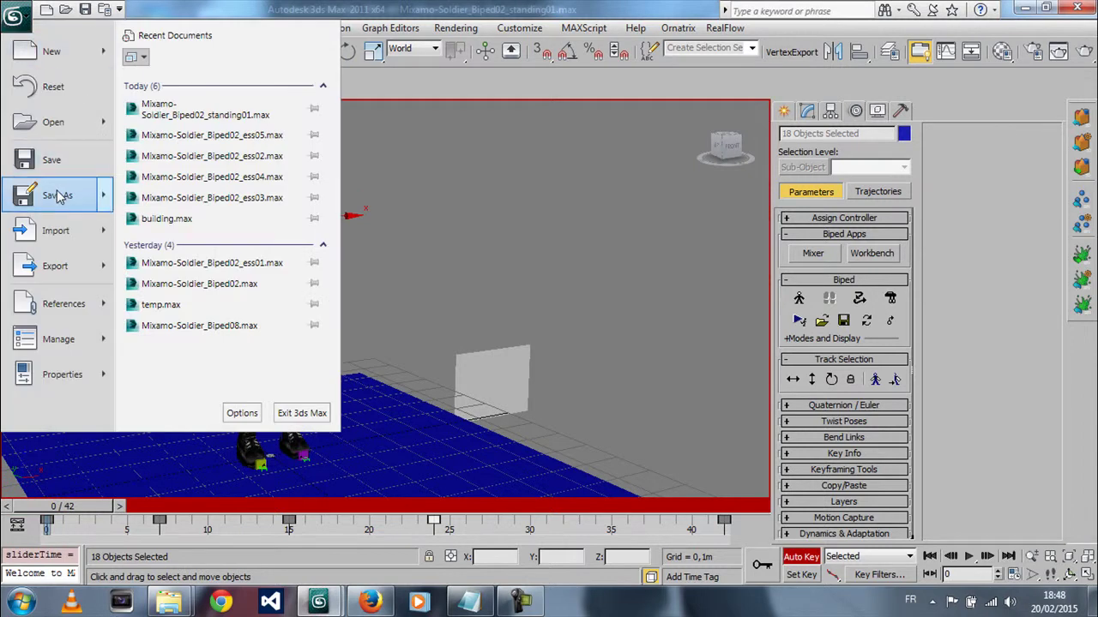
click(60, 197)
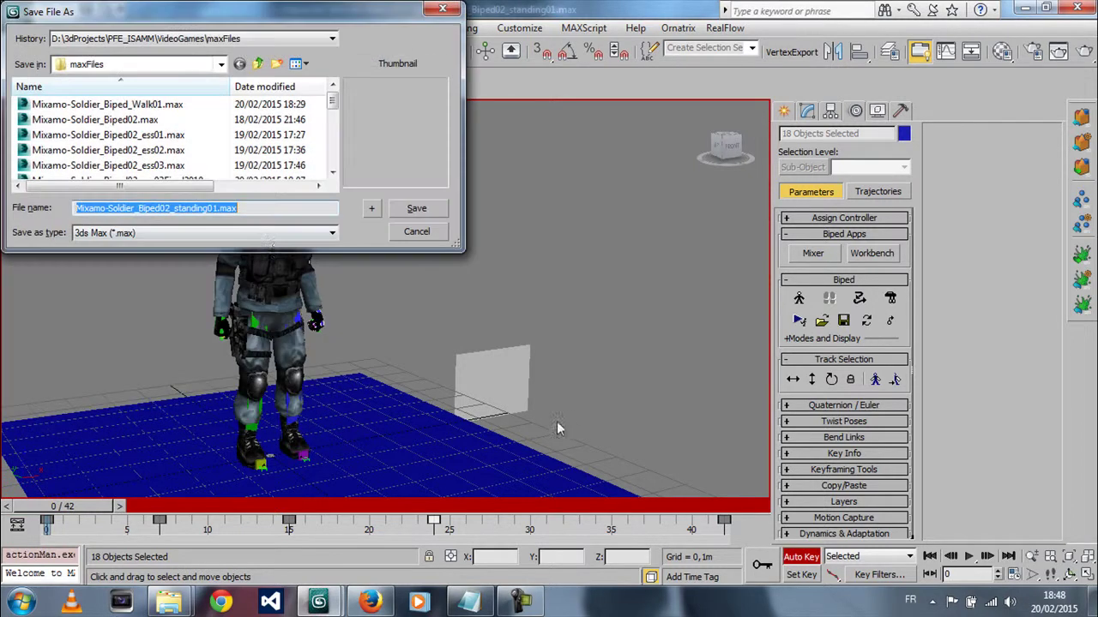
click(208, 209)
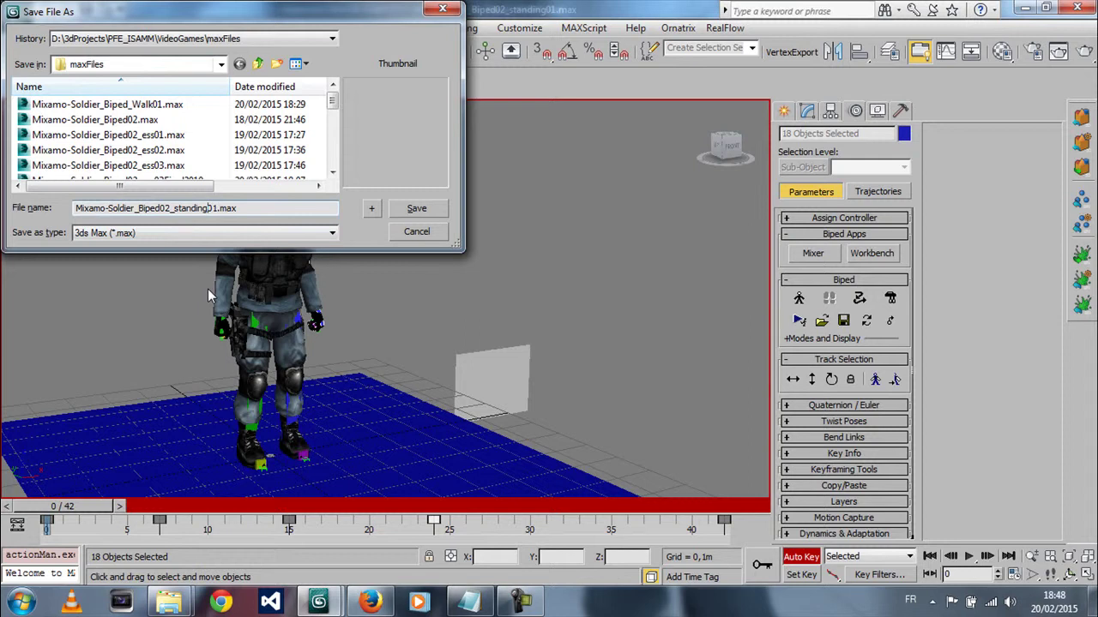
text(_pullingGun)
key(Return)
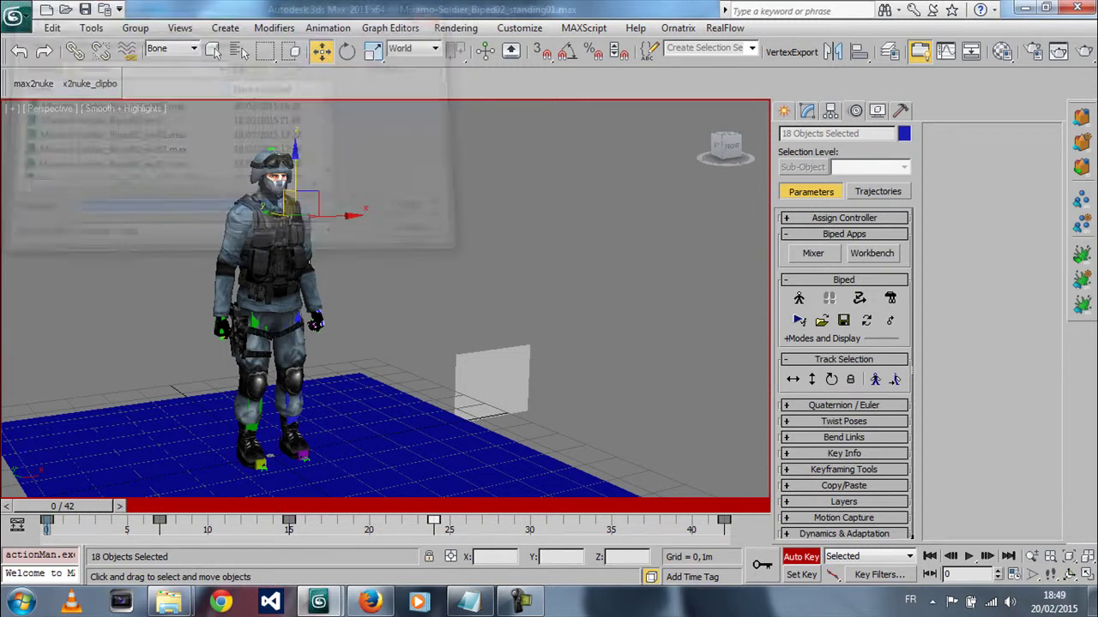
Step: Orbit the view slightly around the soldier and play back the pistol-draw animation
key(e)
drag(286, 289, 325, 288)
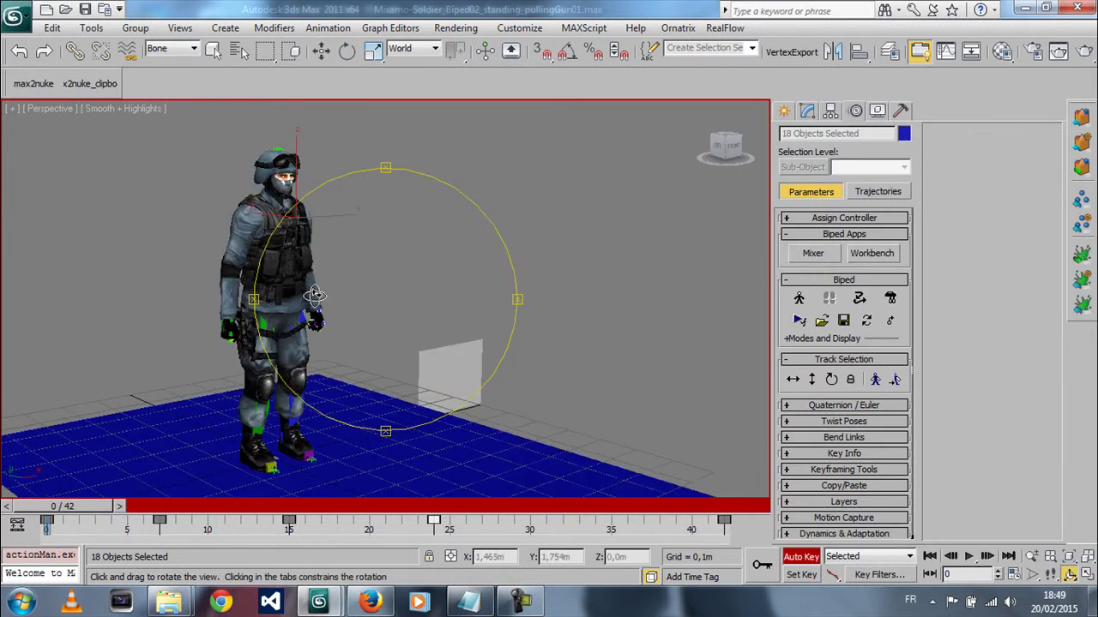
click(968, 556)
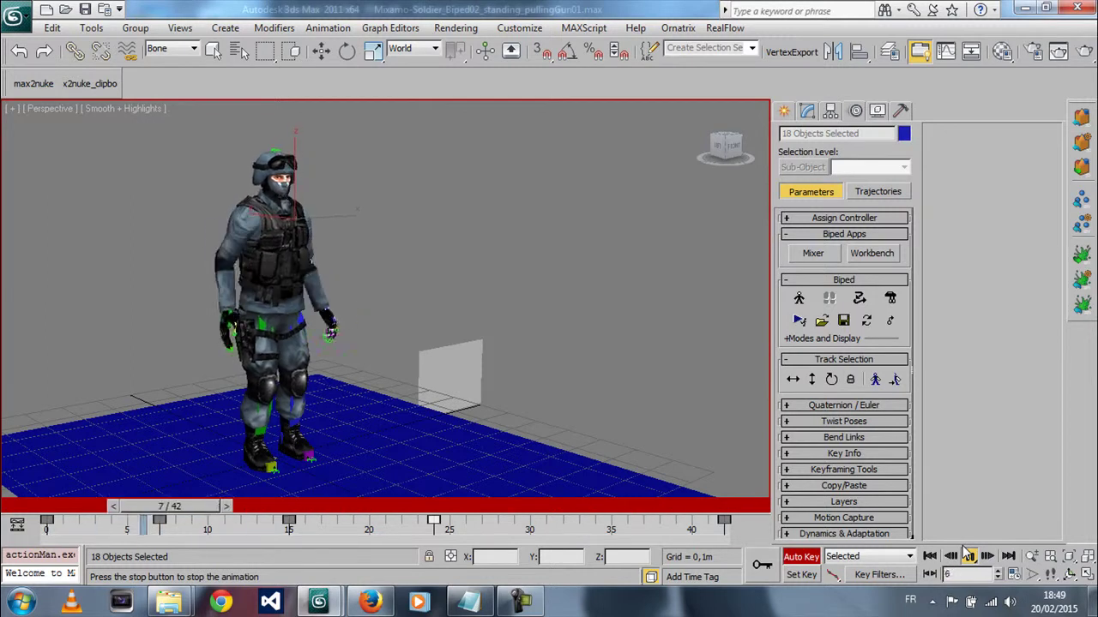
Step: Stop playback, scrub from frame 0 to frame 20, and select the soldier's head in Move mode
click(968, 556)
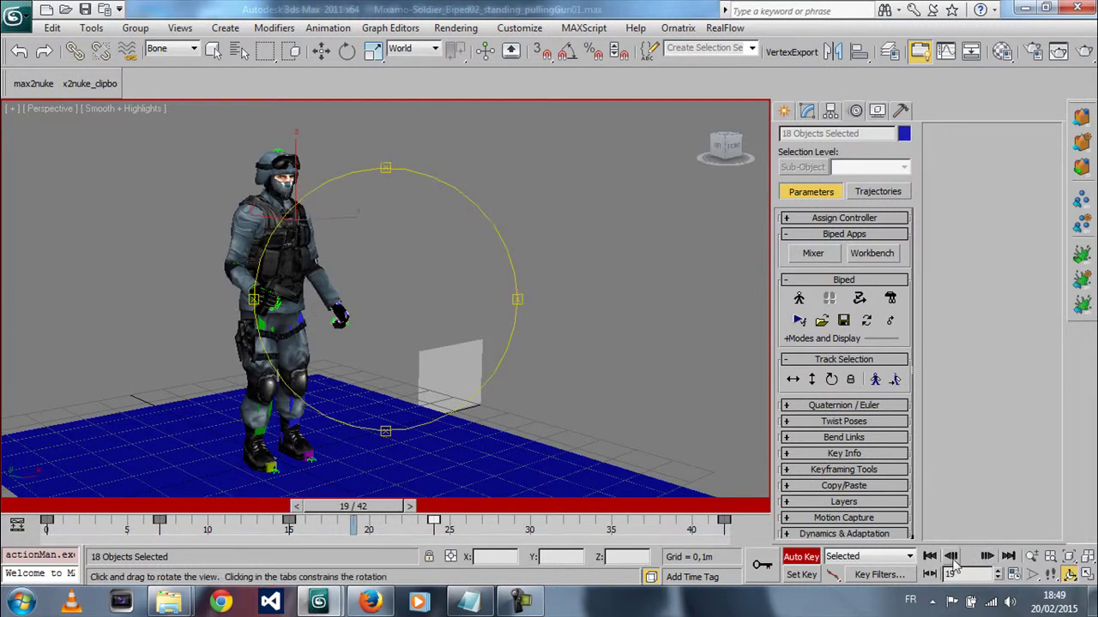
drag(260, 510, 7, 506)
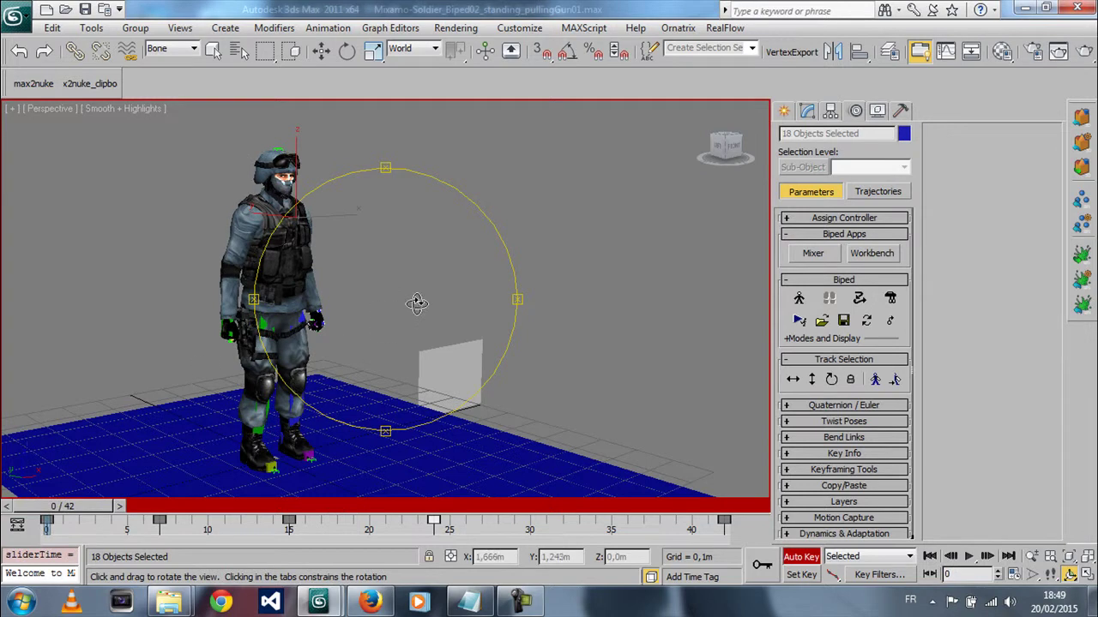
key(w)
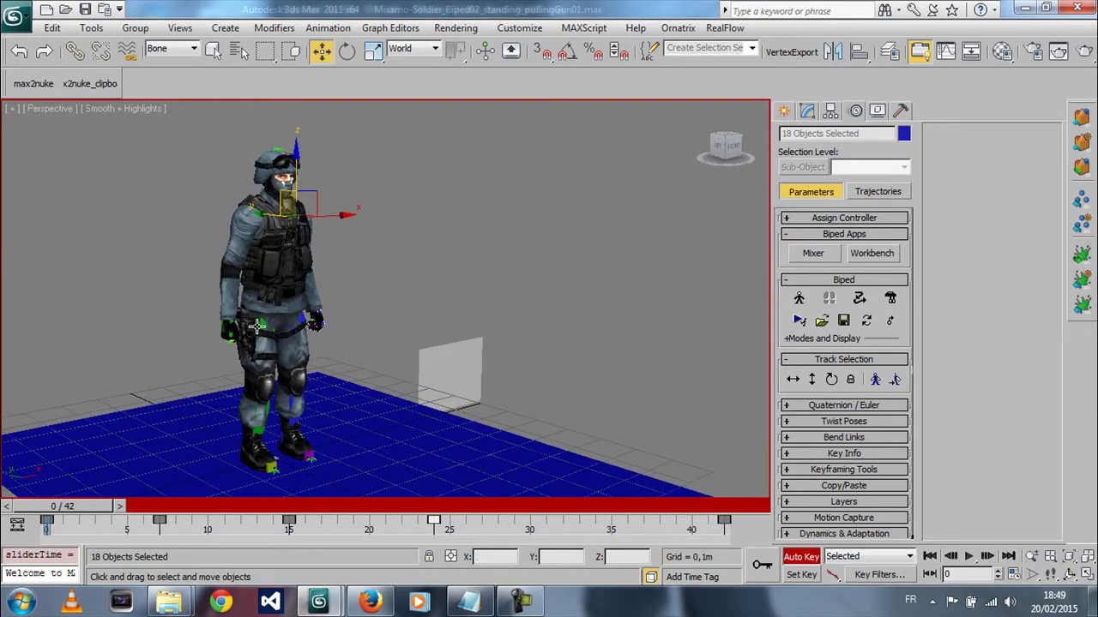
mouse_move(129, 496)
mouse_down()
mouse_move(406, 532)
mouse_move(214, 513)
mouse_move(310, 513)
mouse_up()
key(w)
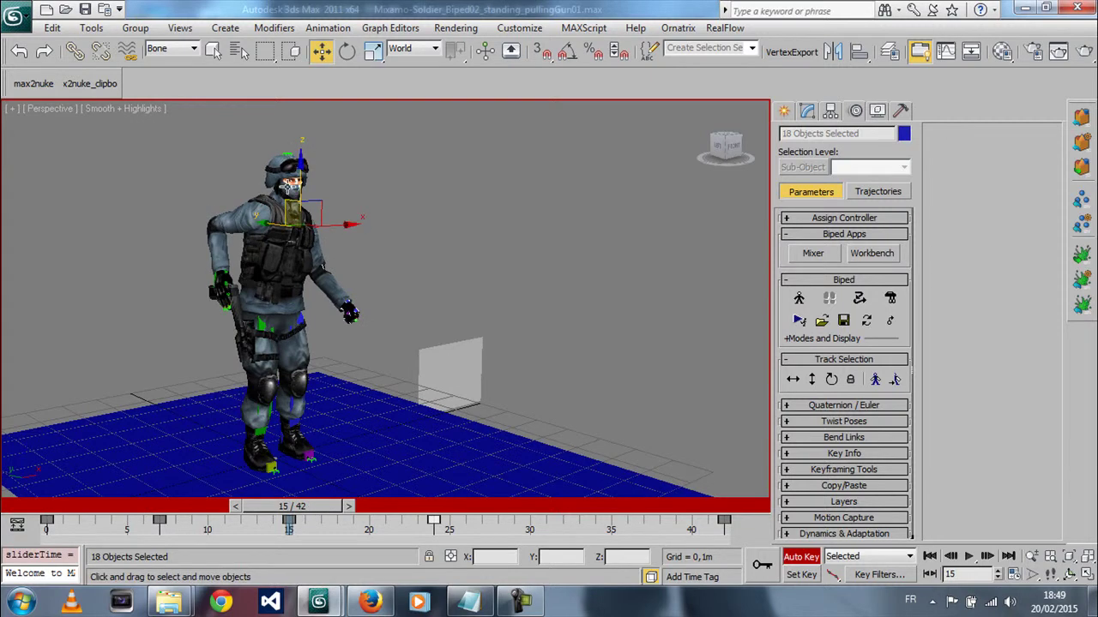
click(292, 171)
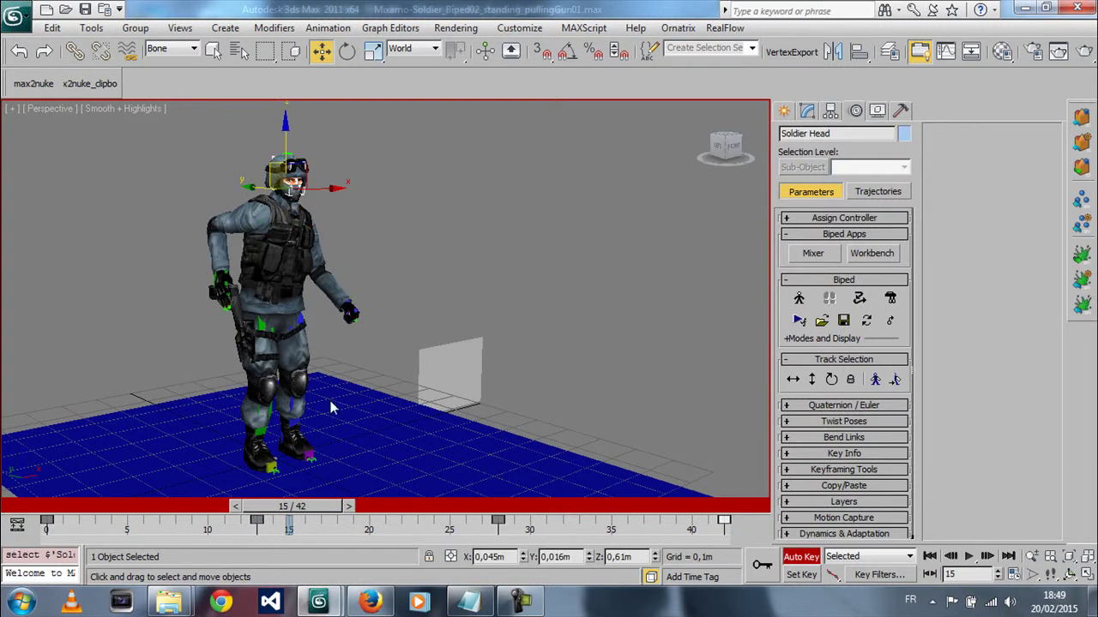
Step: Switch the head to rotate mode and expand the key information tools around frame 6
drag(289, 506, 263, 508)
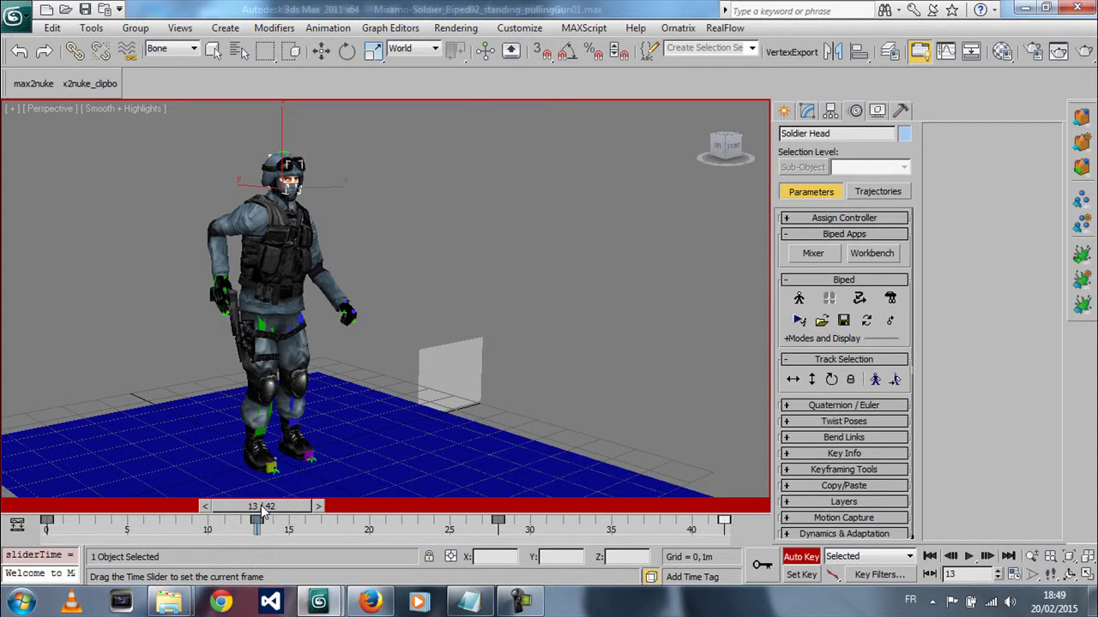
key(w)
right_click(296, 193)
click(308, 215)
drag(249, 507, 140, 502)
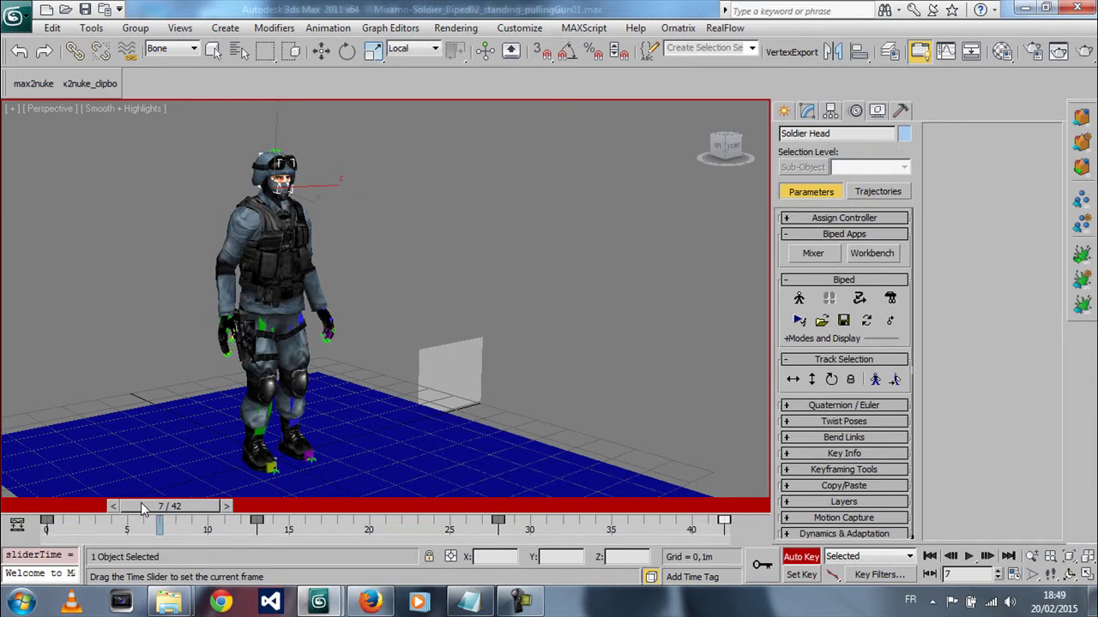
key(e)
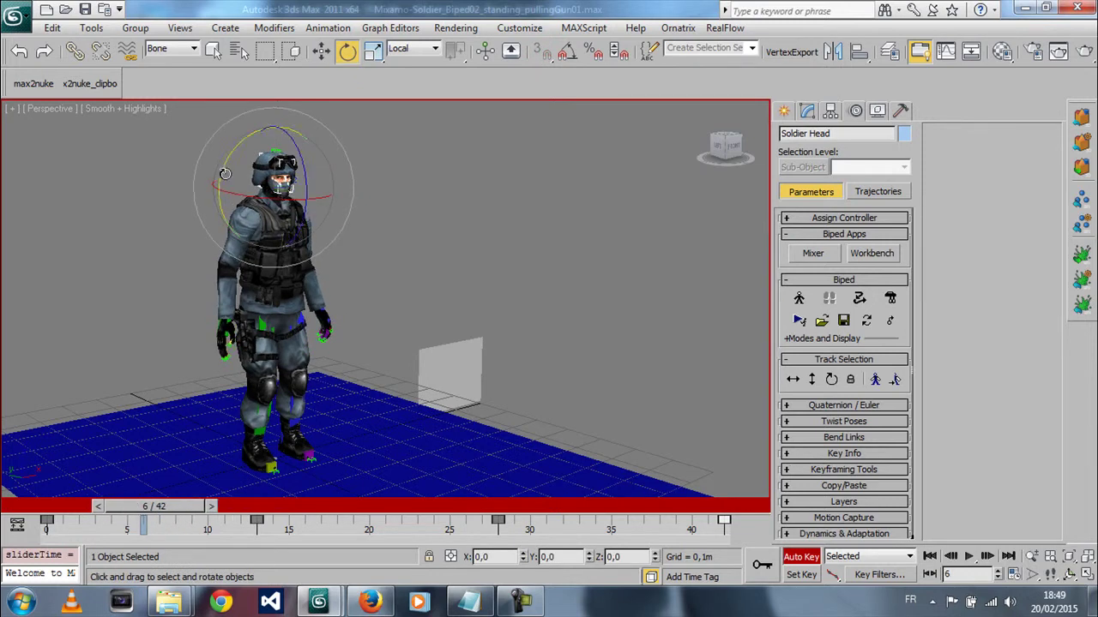
click(810, 471)
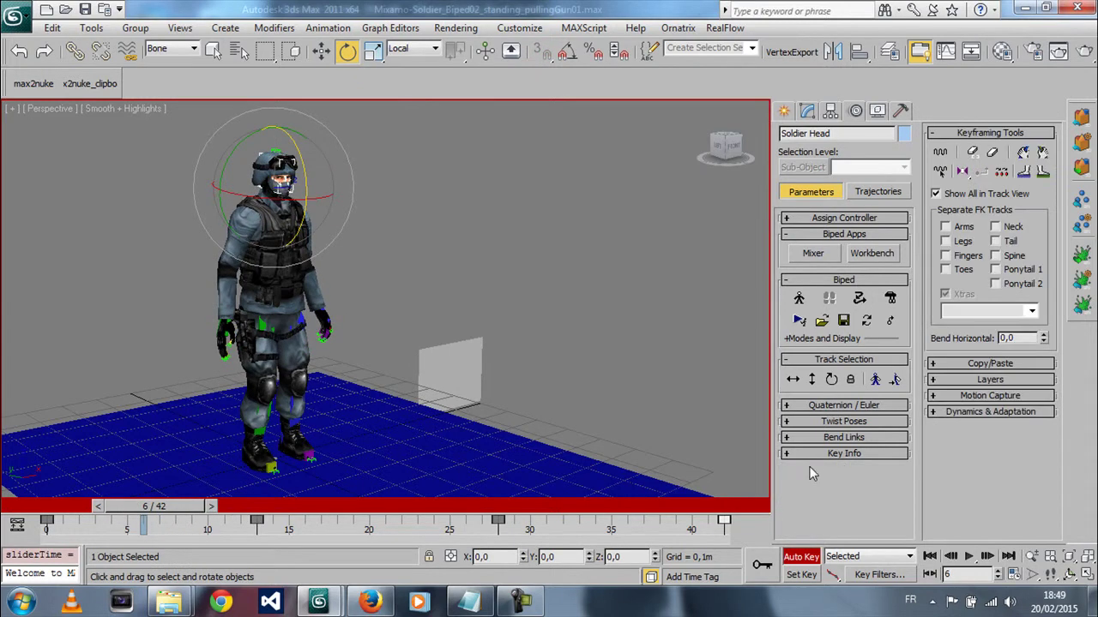
click(801, 454)
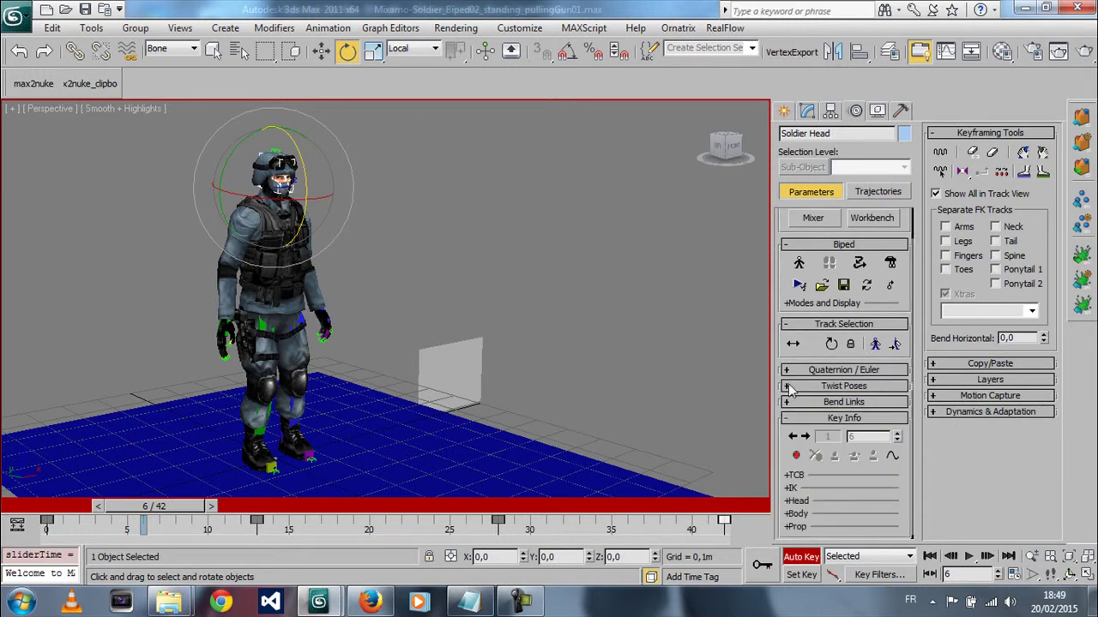
Step: Tilt the soldier's head forward at frame 13, ease it back up, and preview it
drag(160, 505, 261, 506)
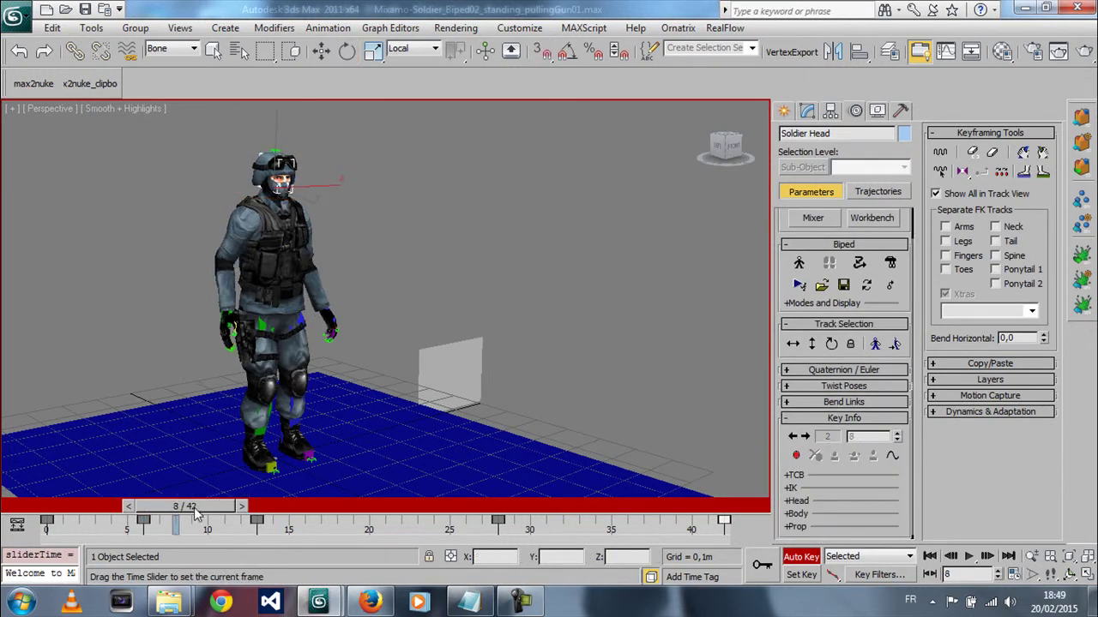
mouse_move(294, 202)
mouse_down()
mouse_move(235, 201)
mouse_move(242, 242)
mouse_up()
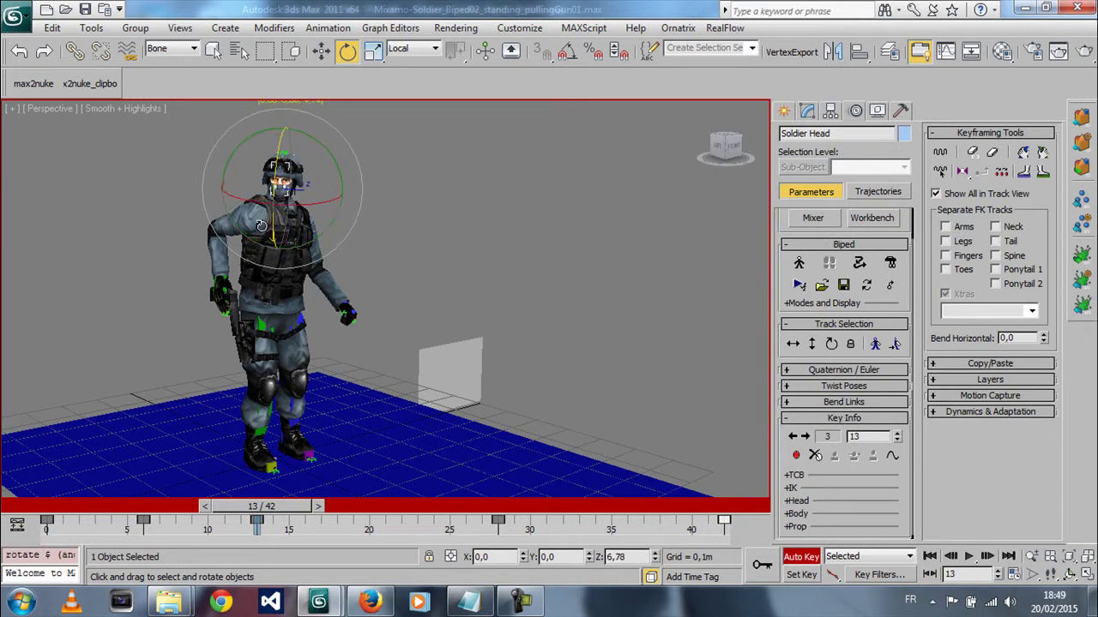
drag(314, 223, 302, 218)
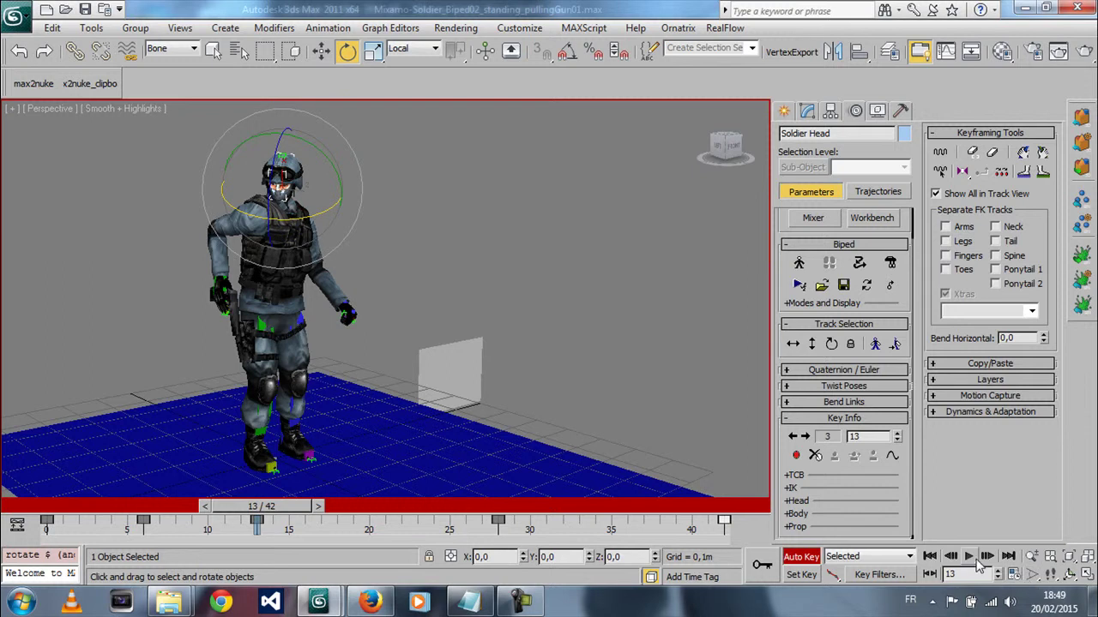
click(966, 557)
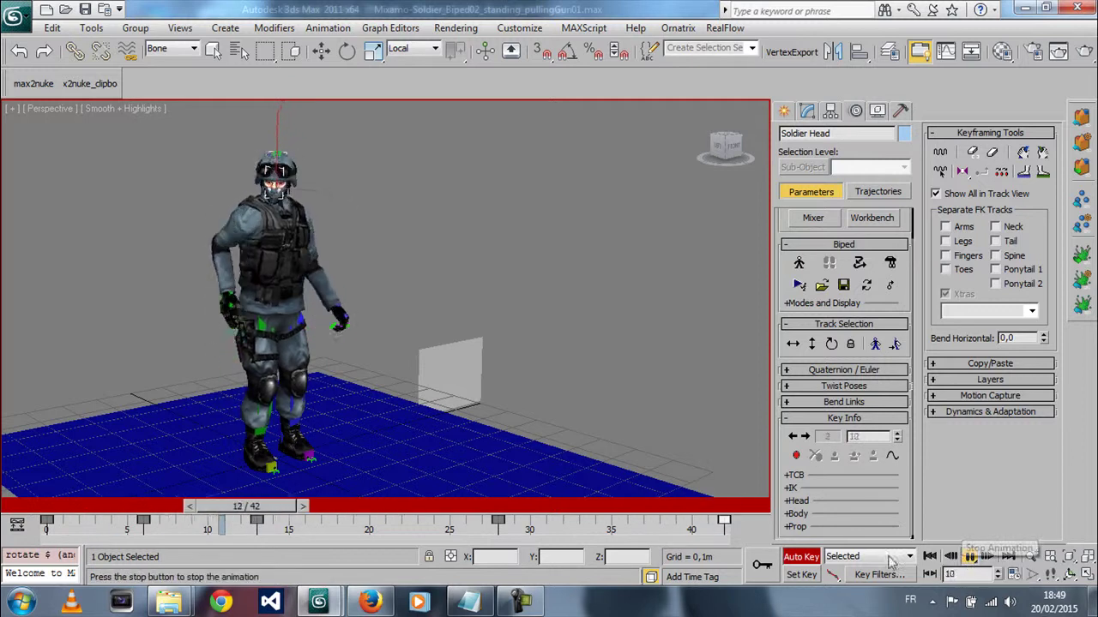
click(969, 556)
Step: Retime the head key from frame 28 to frame 22 and replay the animation
key(e)
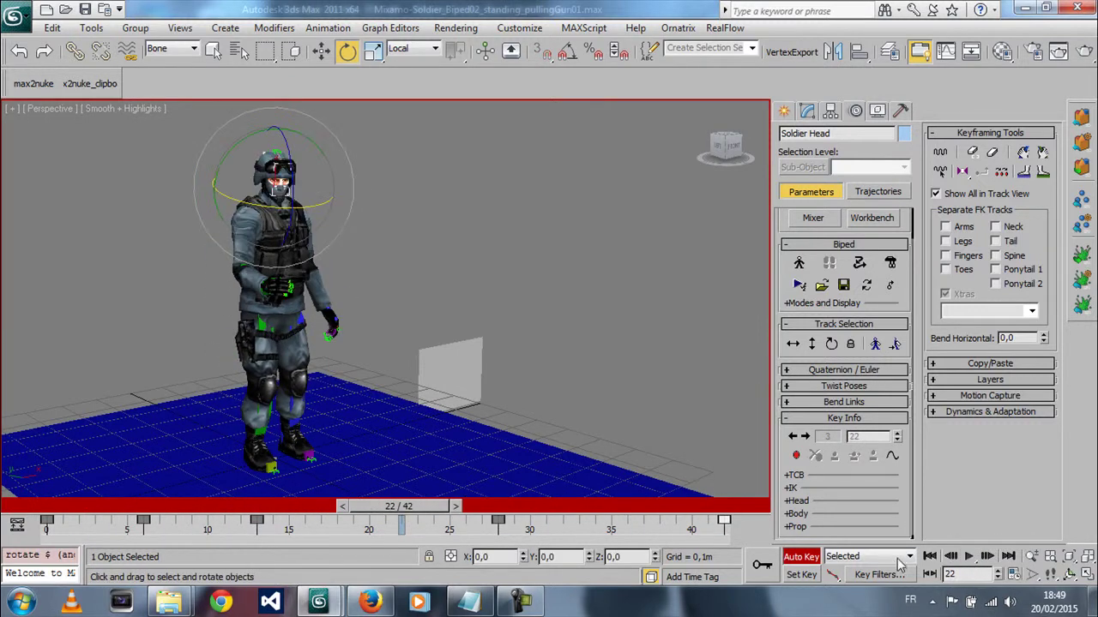
drag(493, 528, 527, 533)
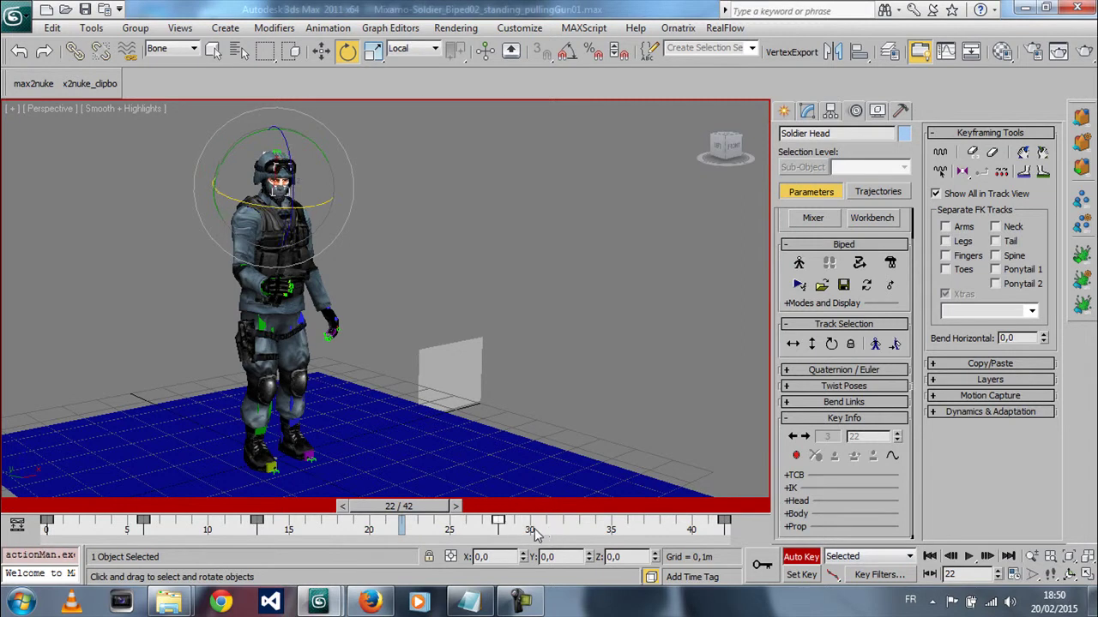
drag(500, 529, 403, 534)
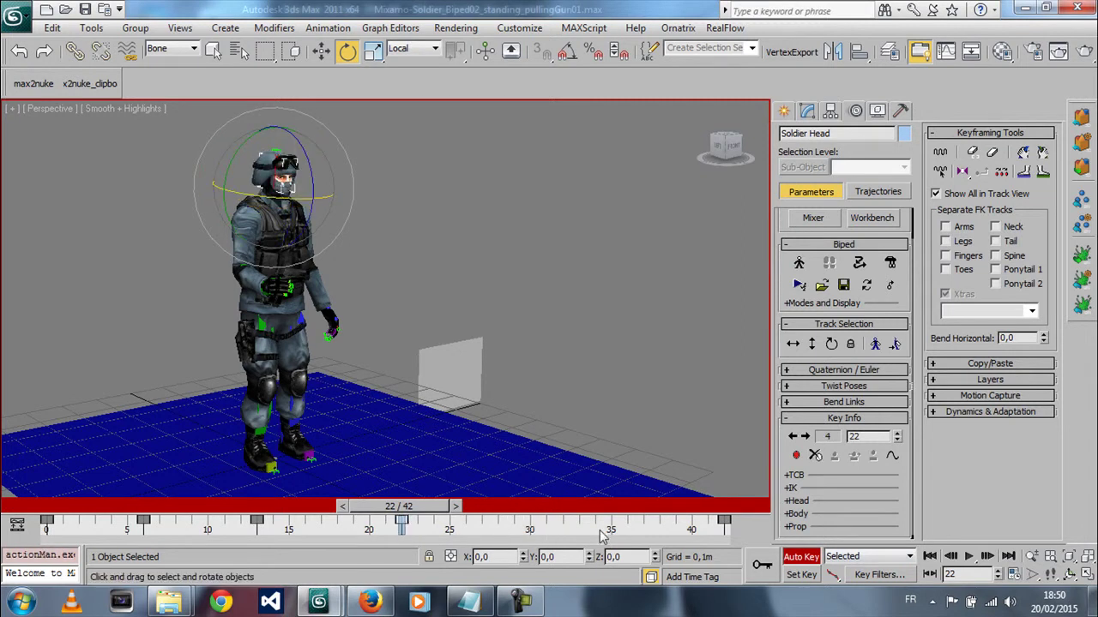
click(970, 557)
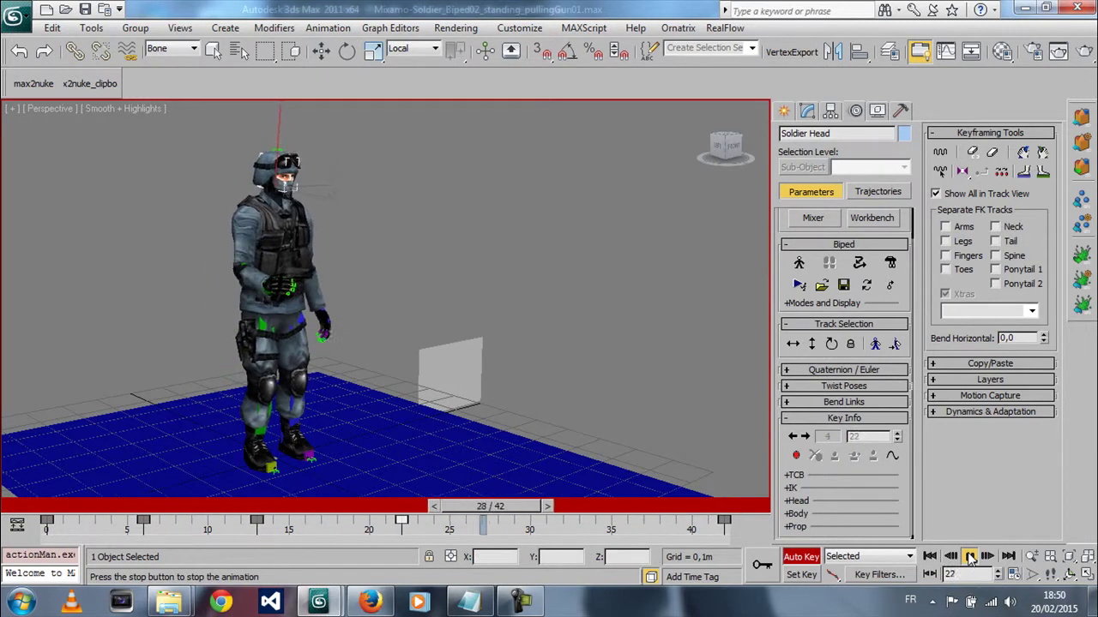
Step: Orbit around the soldier during playback, then stop and go to frame 10
click(1069, 583)
mouse_move(480, 326)
mouse_down()
mouse_move(403, 327)
mouse_move(421, 326)
mouse_up()
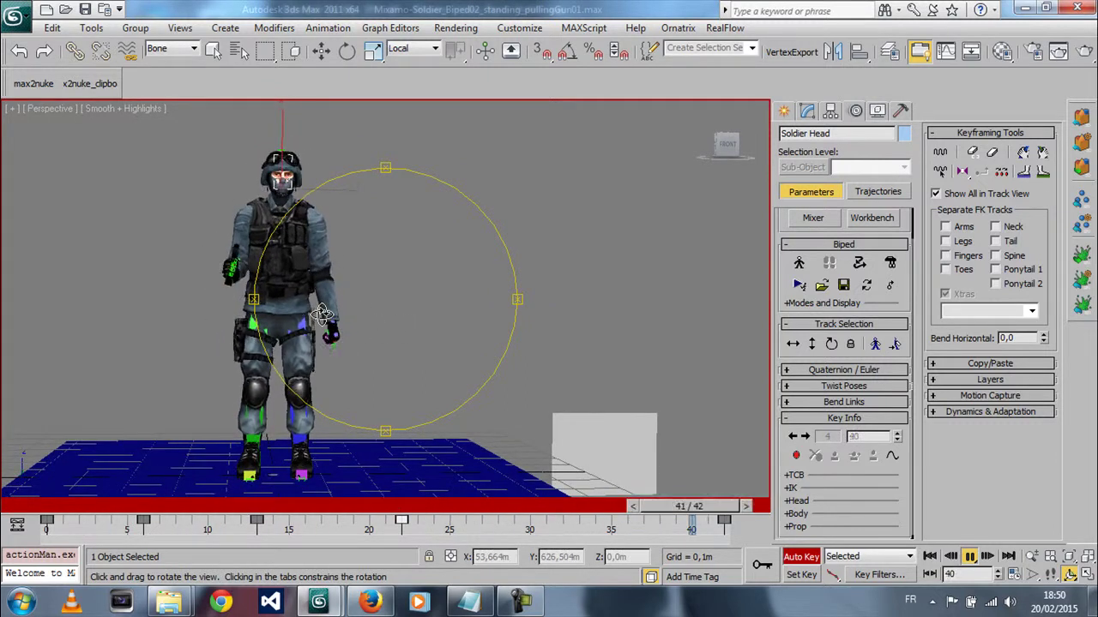
drag(321, 314, 388, 354)
click(969, 557)
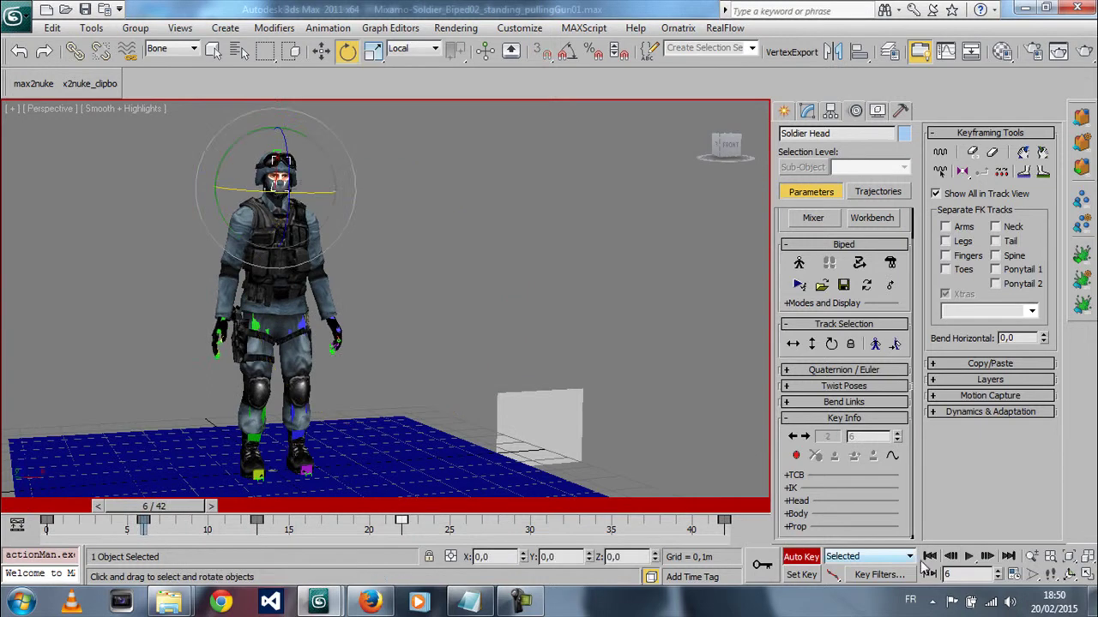
alt+middle_drag(412, 421, 421, 326)
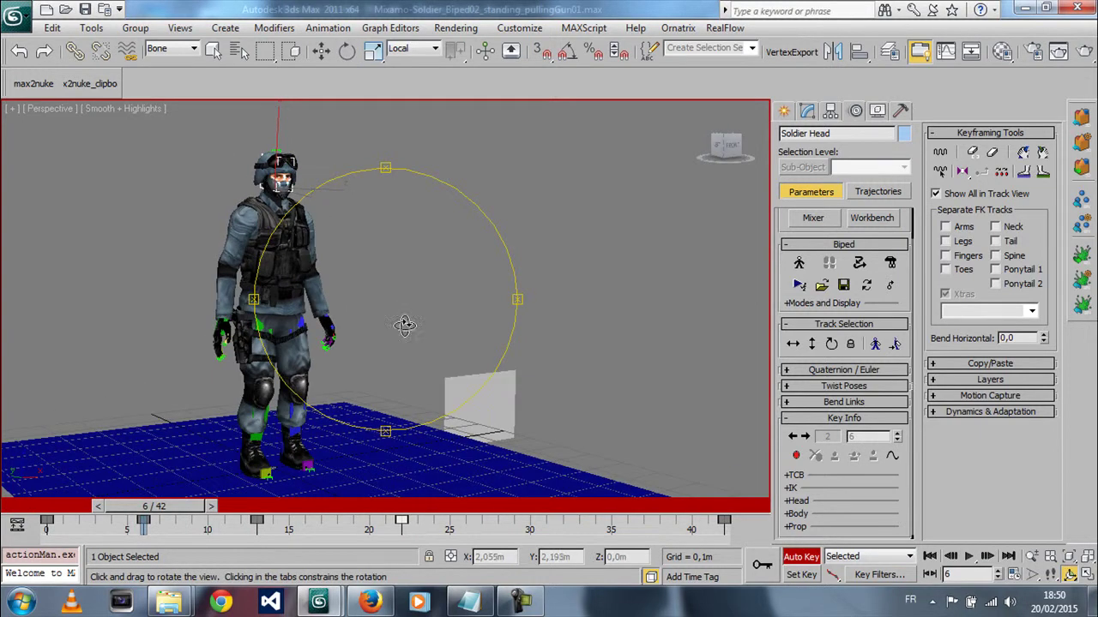
drag(181, 507, 268, 505)
Step: Lower the soldier's centre of mass into a slight crouch at frame 10
key(e)
click(811, 344)
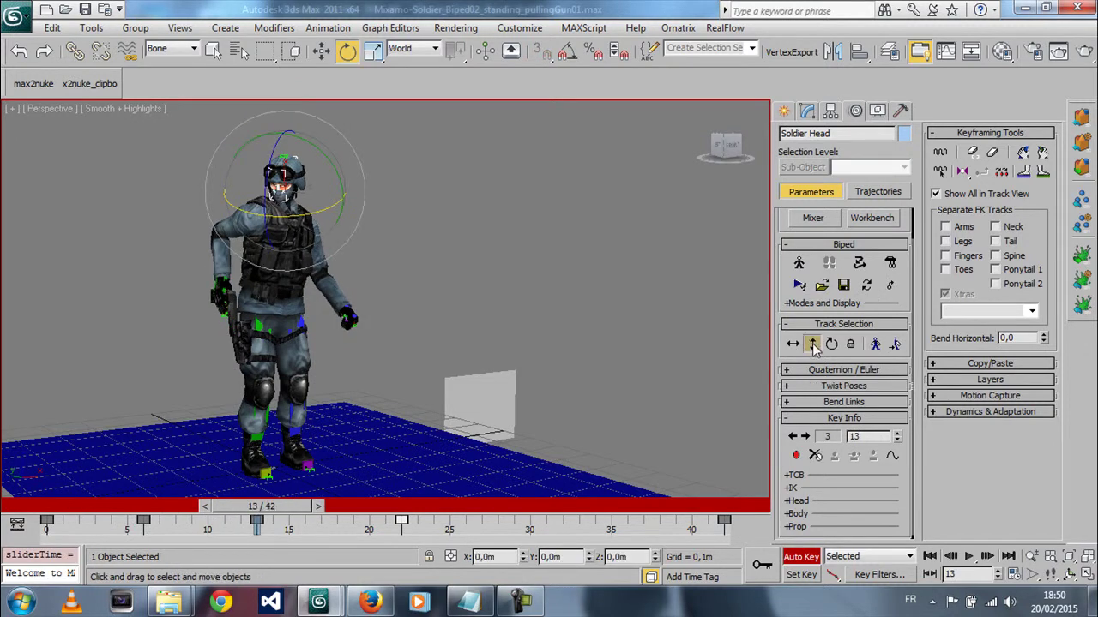
mouse_move(261, 506)
mouse_down()
mouse_move(209, 506)
mouse_move(230, 549)
mouse_up()
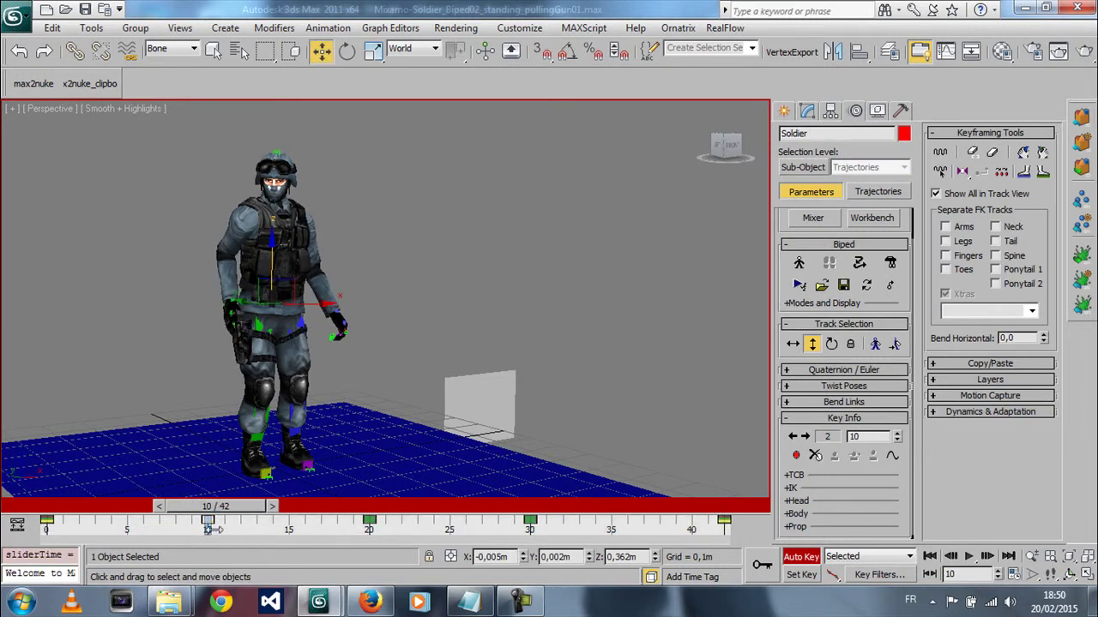
drag(276, 259, 272, 269)
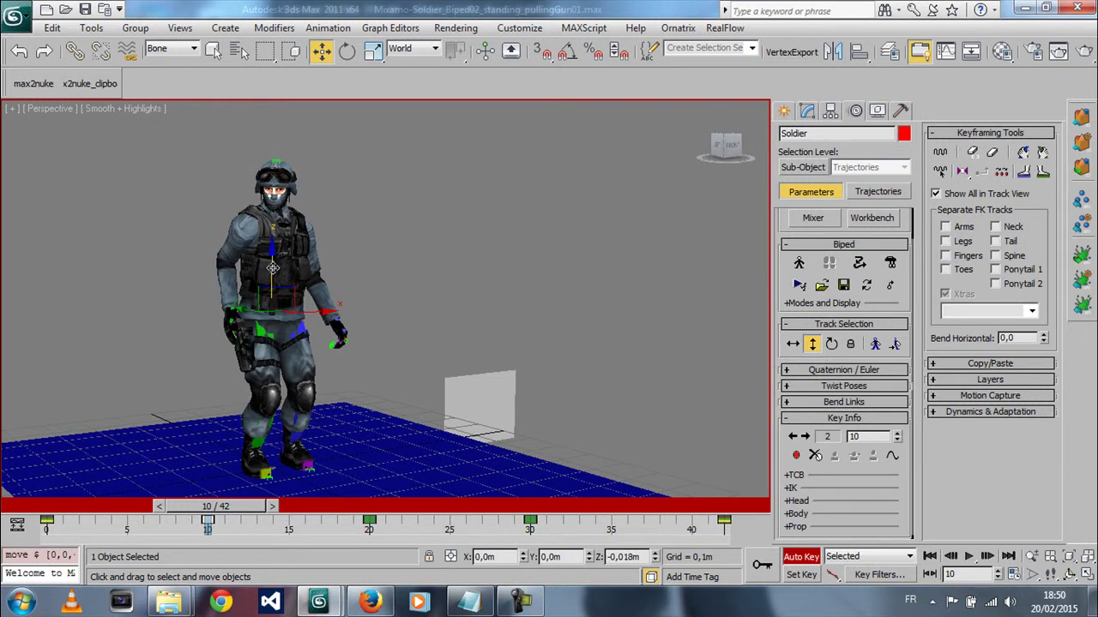
Step: Shift the right foot sideways, check the pose at frame 14, and replay from frame 0
click(254, 463)
drag(284, 447, 273, 451)
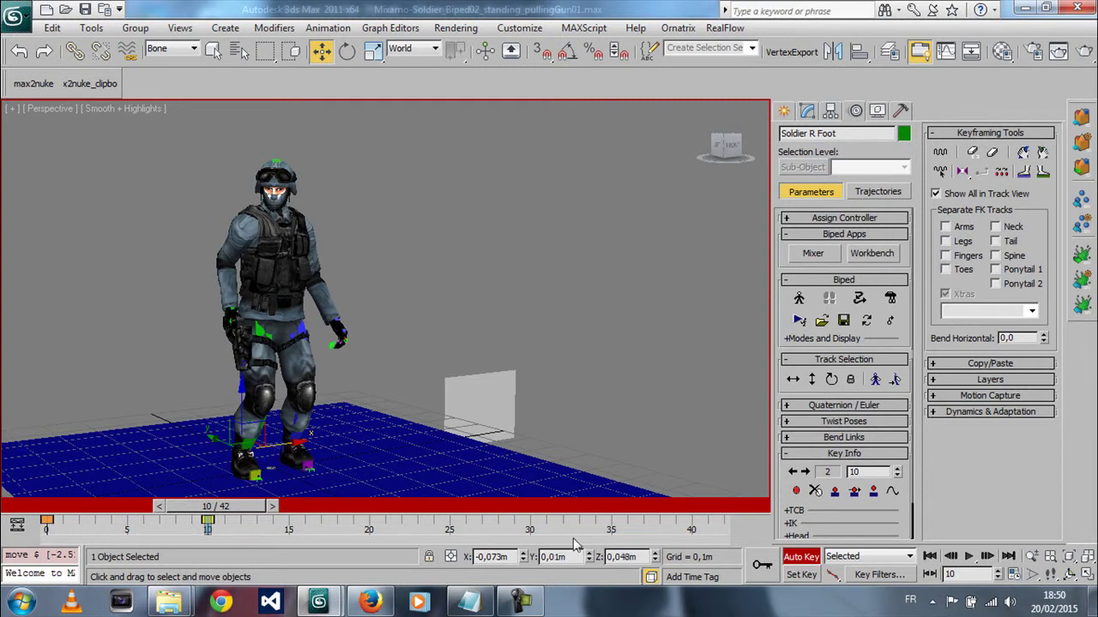
mouse_move(225, 508)
mouse_down()
mouse_move(369, 508)
mouse_move(94, 508)
mouse_move(275, 507)
mouse_up()
key(Home)
key(w)
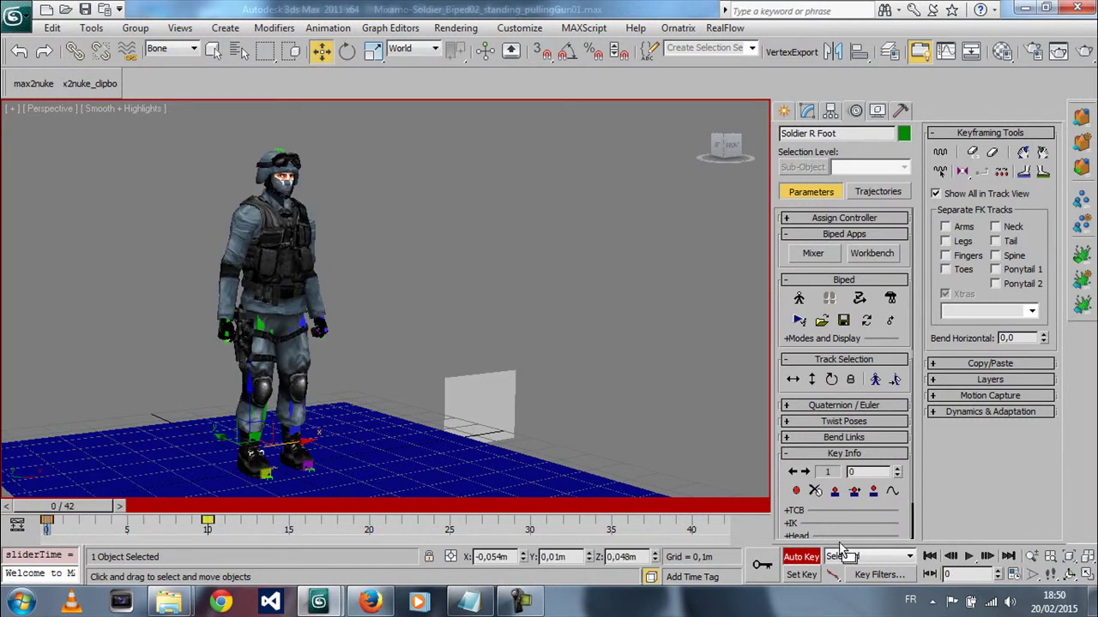
click(970, 559)
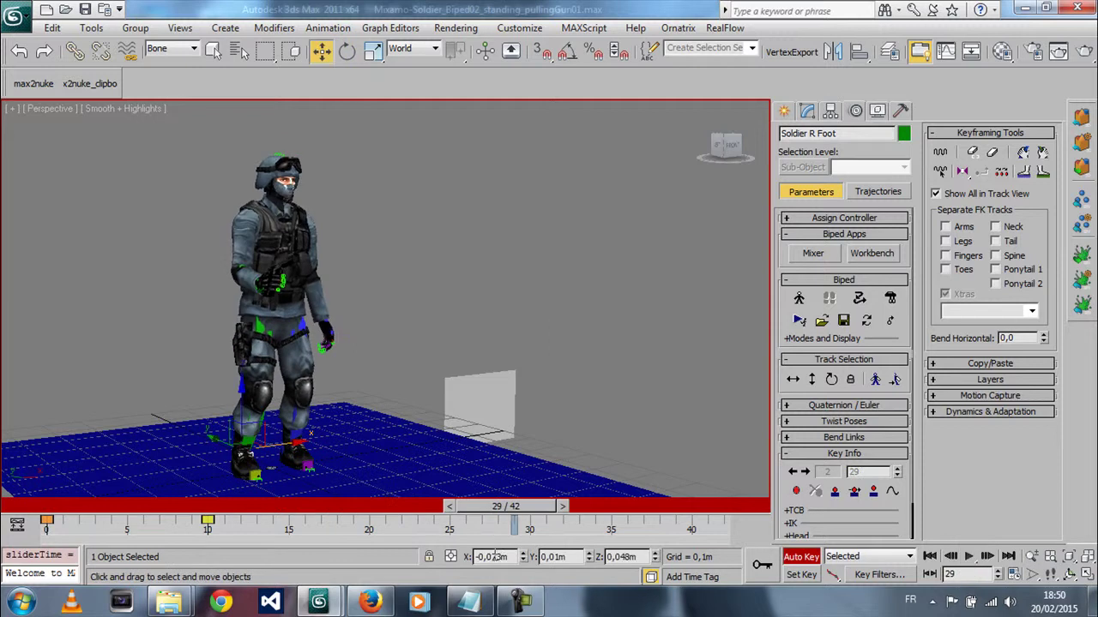
Step: Copy the body's frame 0 vertical key to frames 1 and 6, then preview the body bob
drag(480, 507, 169, 507)
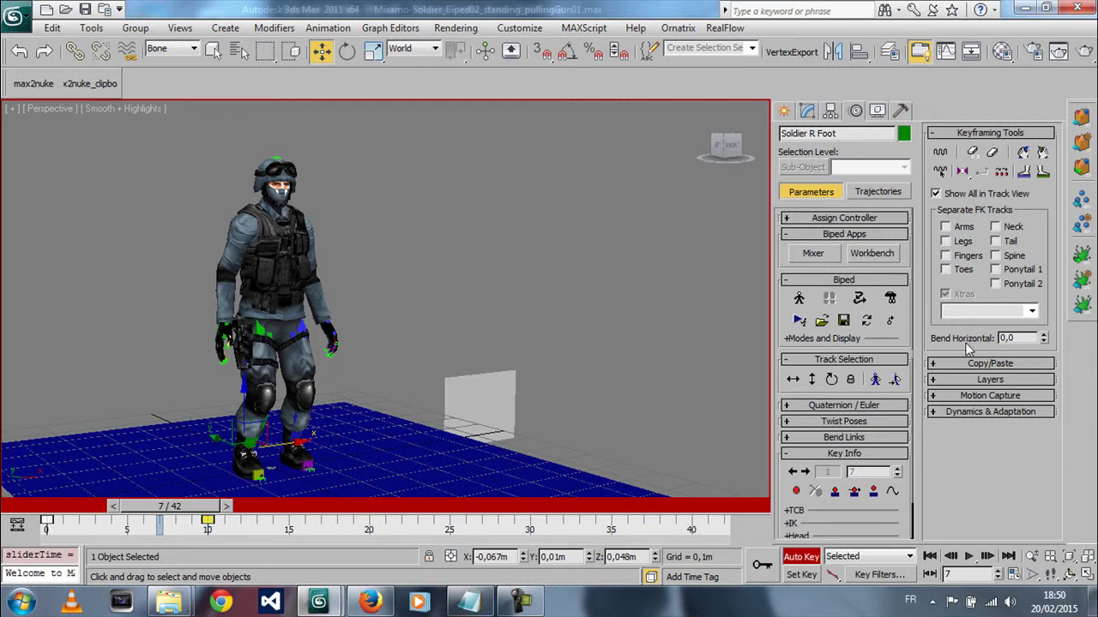
click(813, 384)
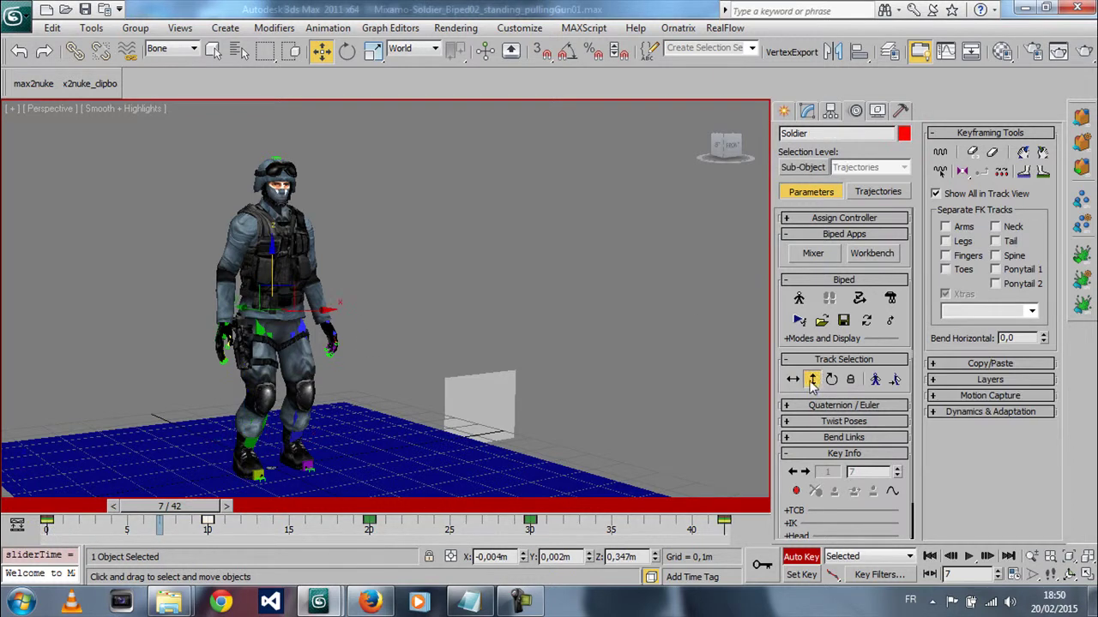
click(194, 540)
shift+drag(46, 530, 78, 537)
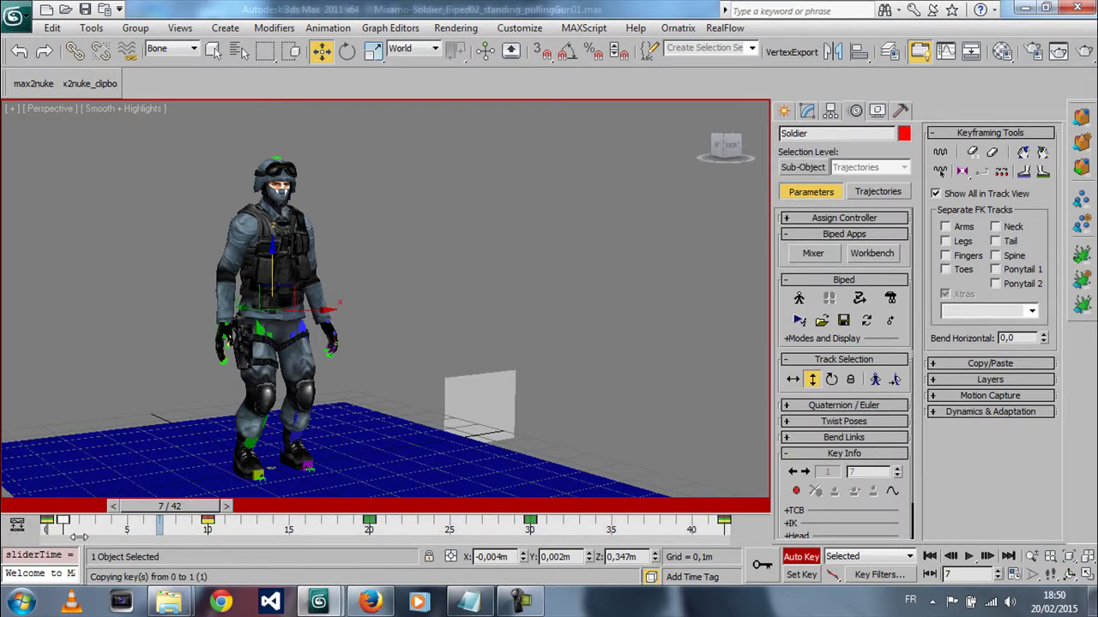
shift+drag(144, 549, 146, 549)
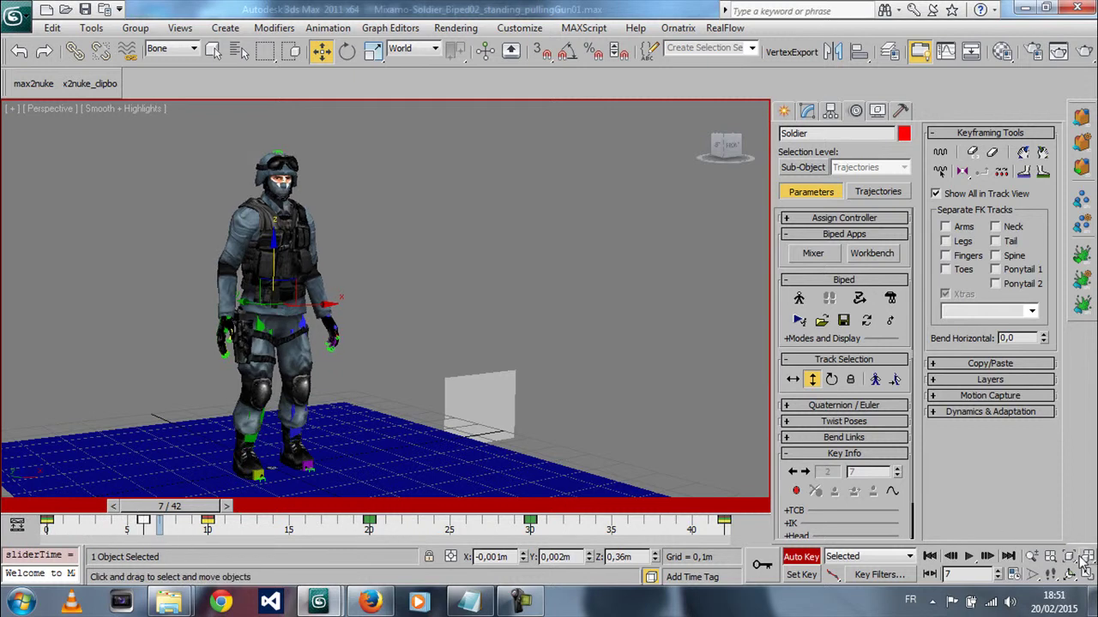
click(970, 556)
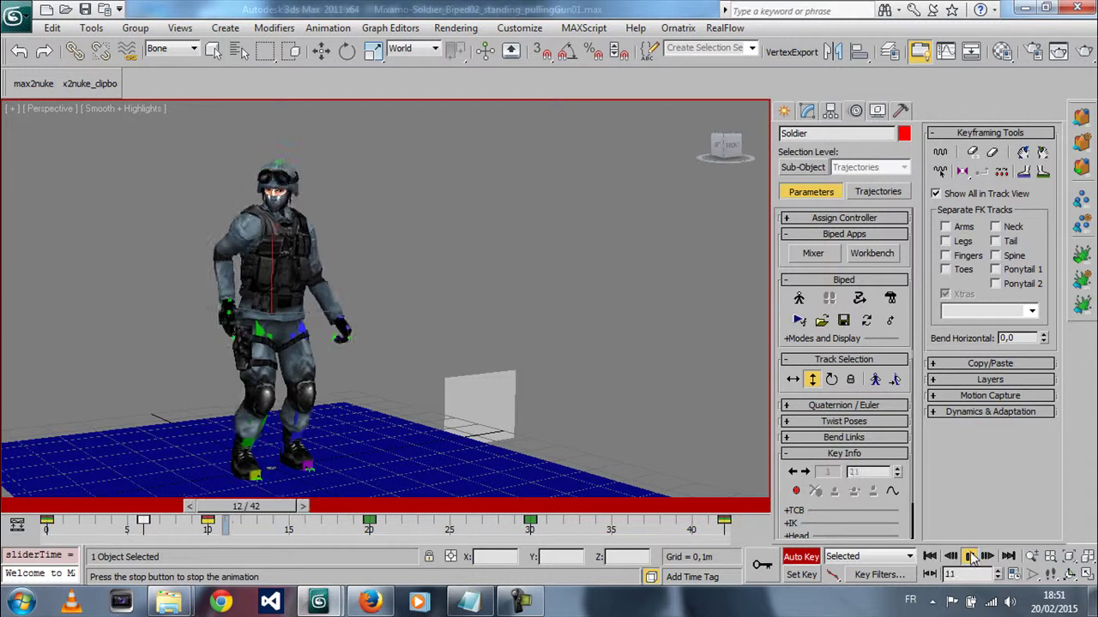
Step: Deselect the frame 8 key, replay the animation, and select the right foot
key(w)
click(187, 530)
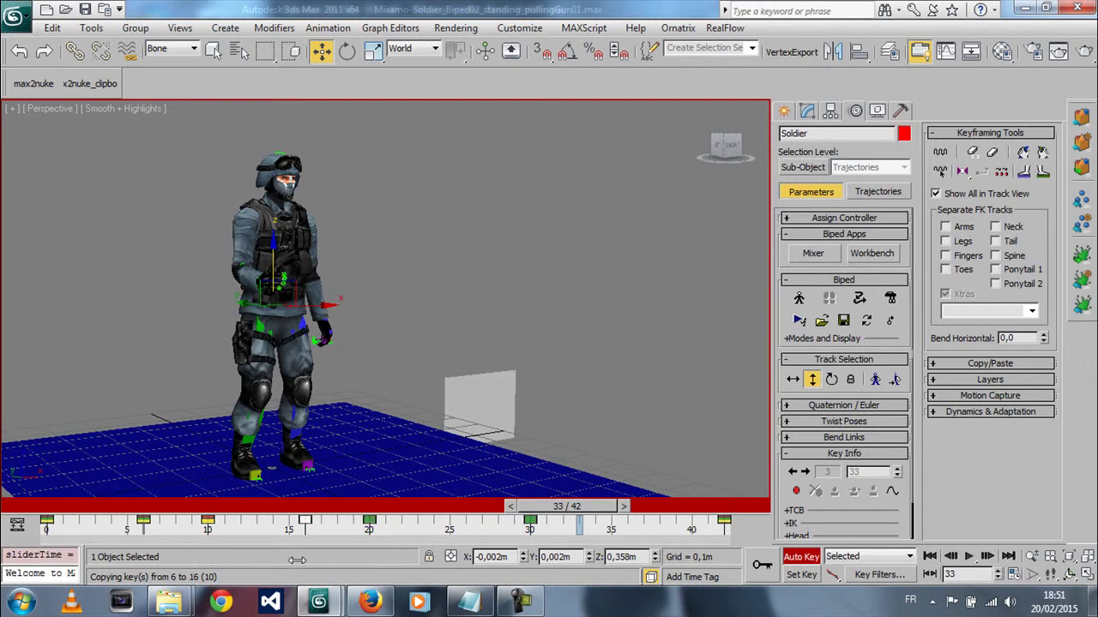
click(968, 557)
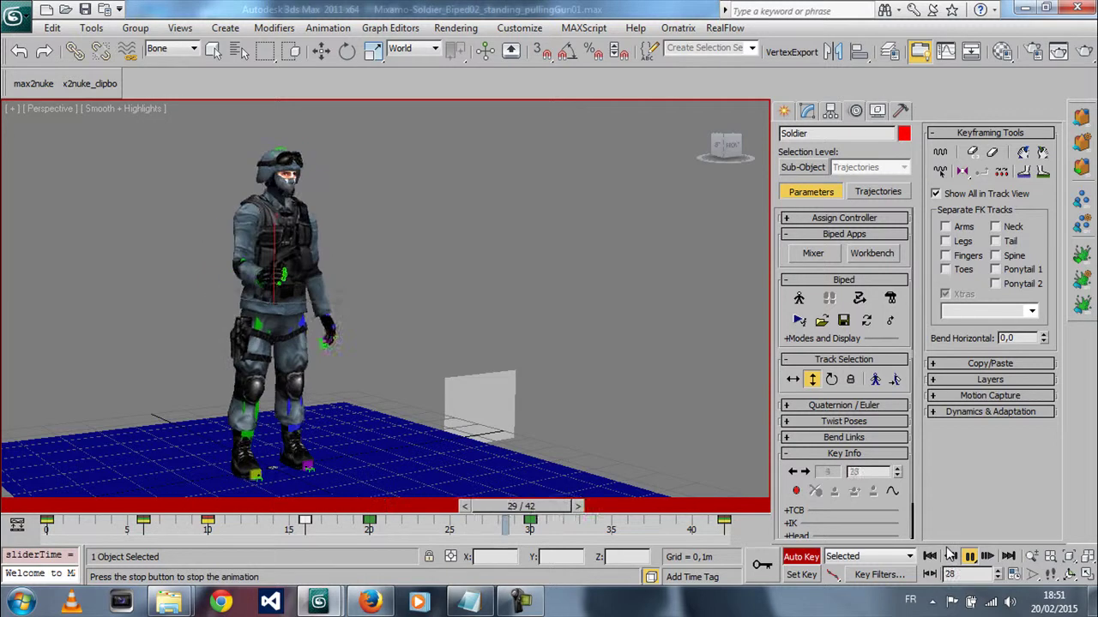
click(963, 557)
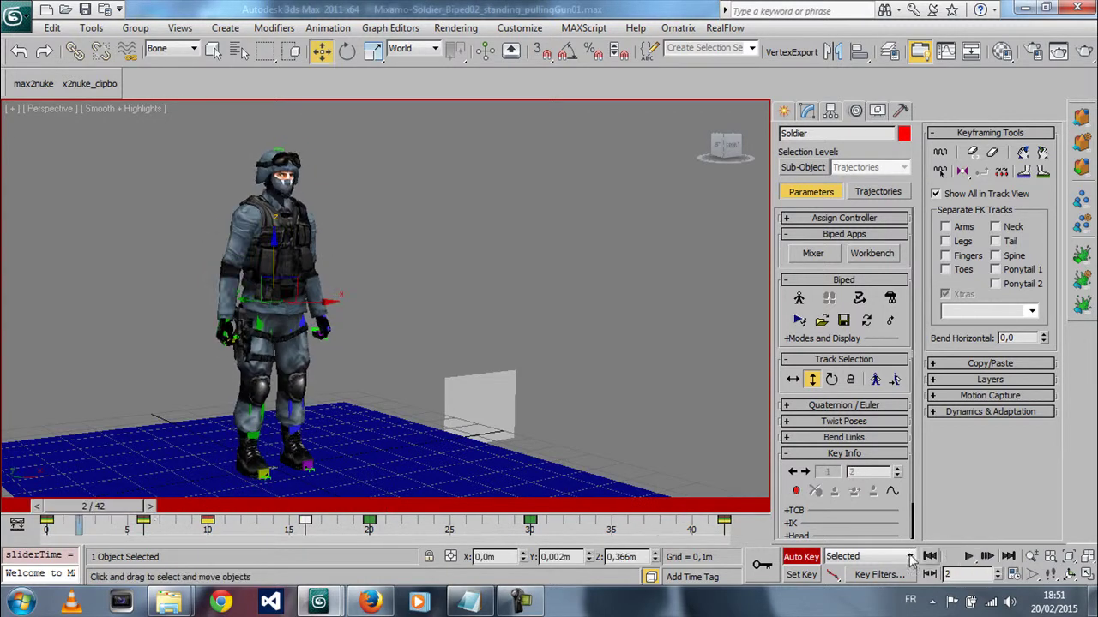
click(246, 469)
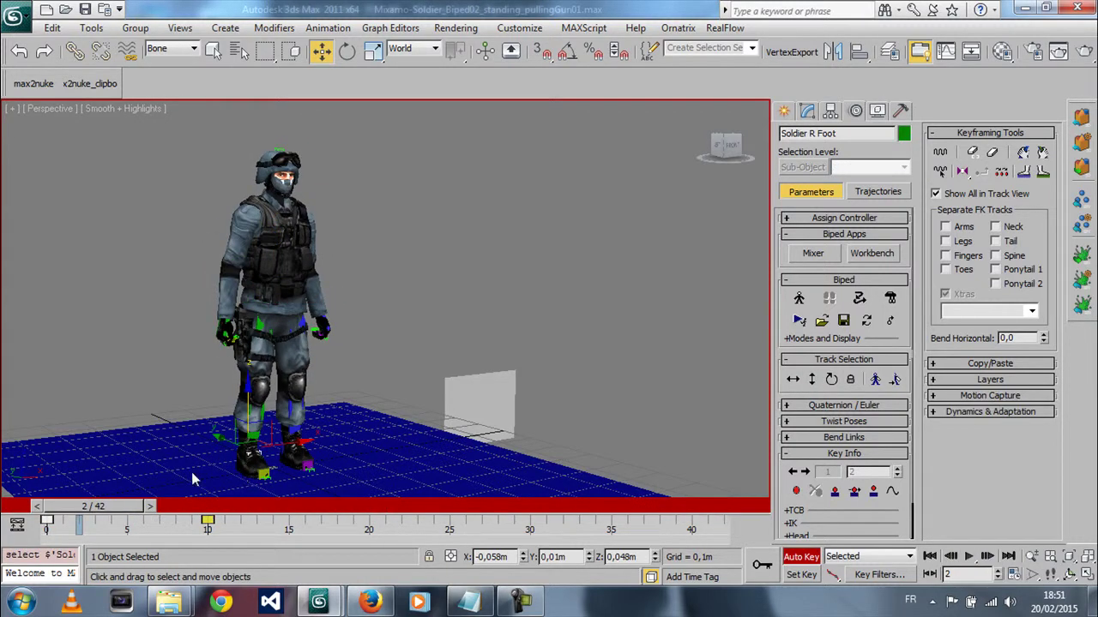
Step: Rotate the soldier's right foot to 20.51 degrees at frame 10
drag(139, 507, 167, 508)
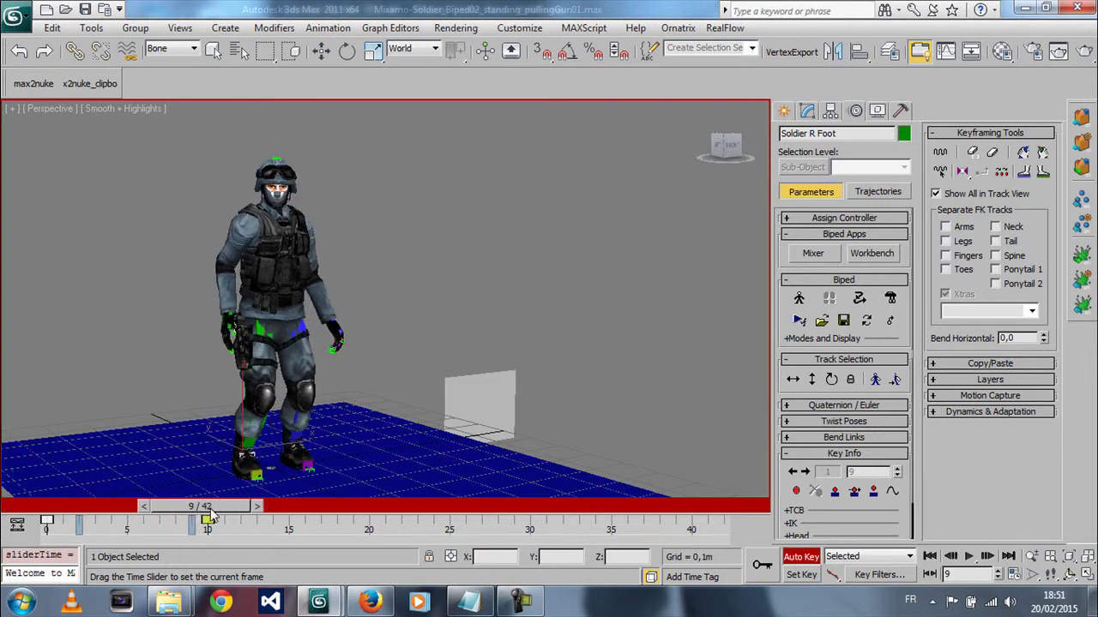
right_click(232, 466)
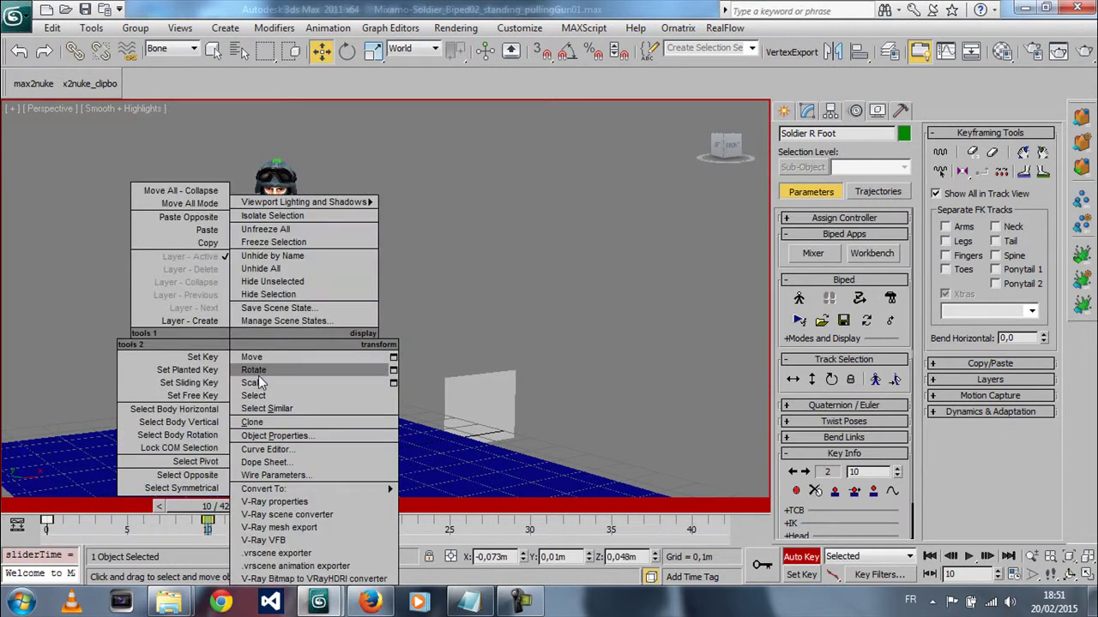
click(259, 375)
drag(215, 470, 194, 469)
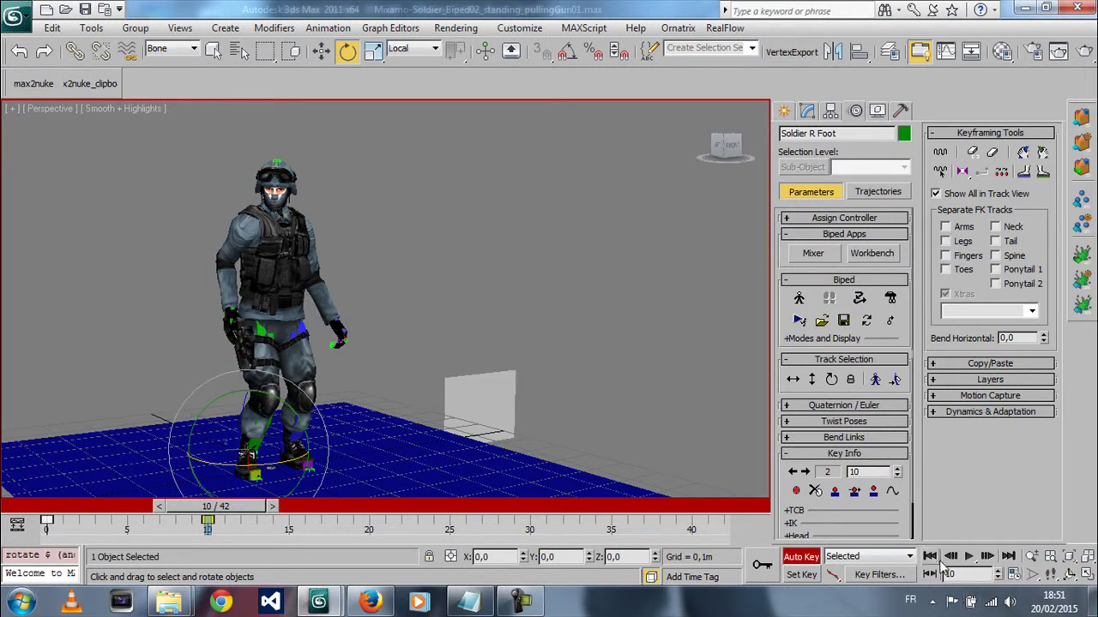
Step: Play the animation to check the foot flex, then orbit so the soldier faces front
click(971, 558)
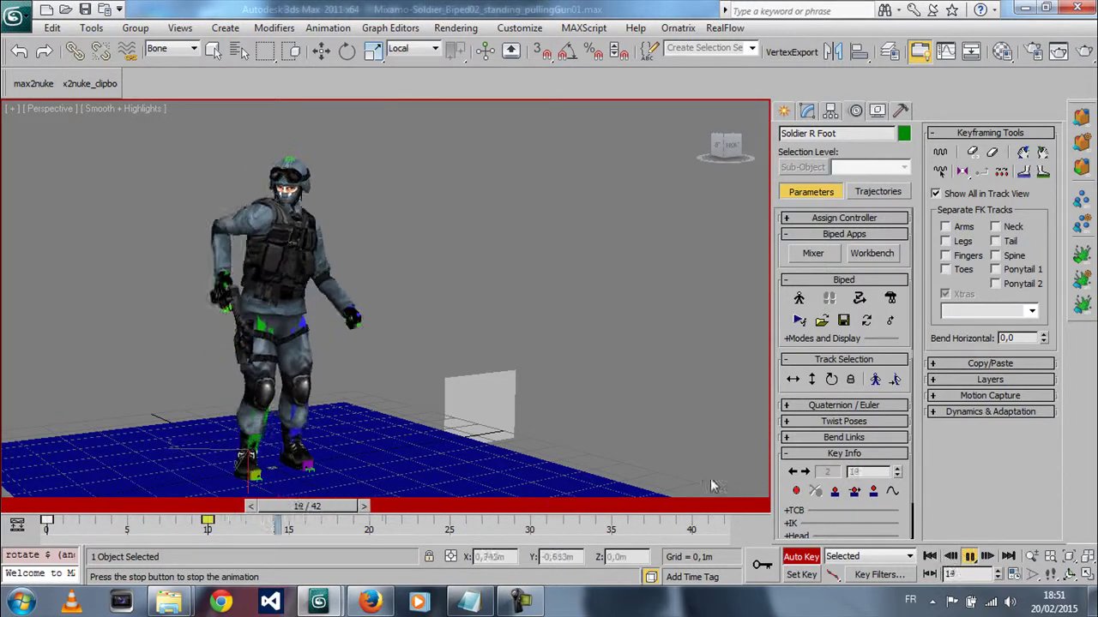
key(ctrl+r)
drag(351, 283, 319, 289)
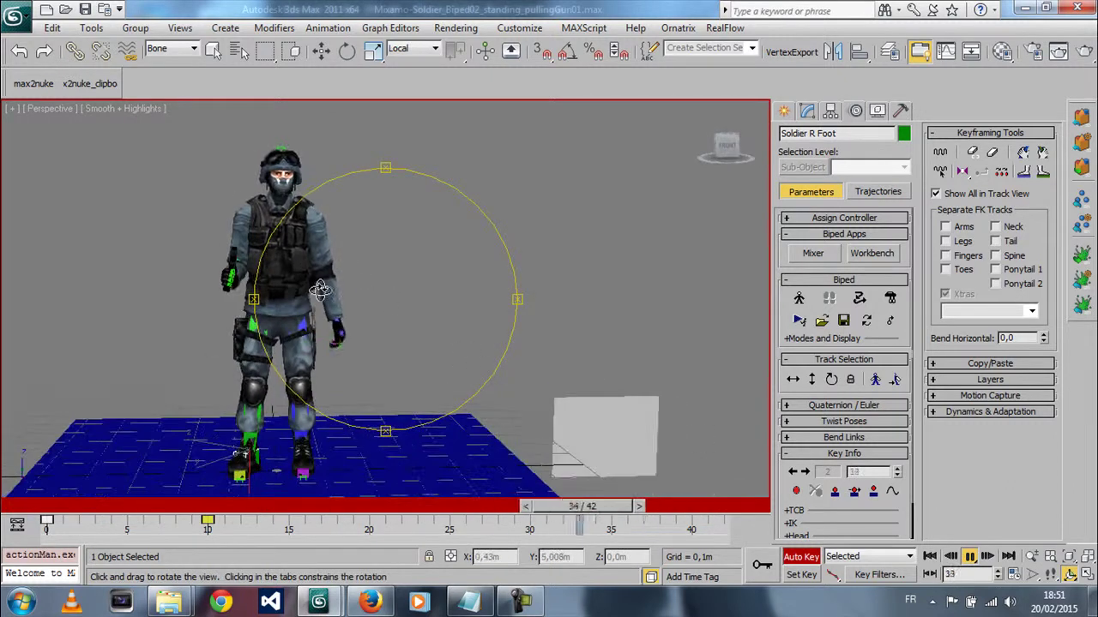